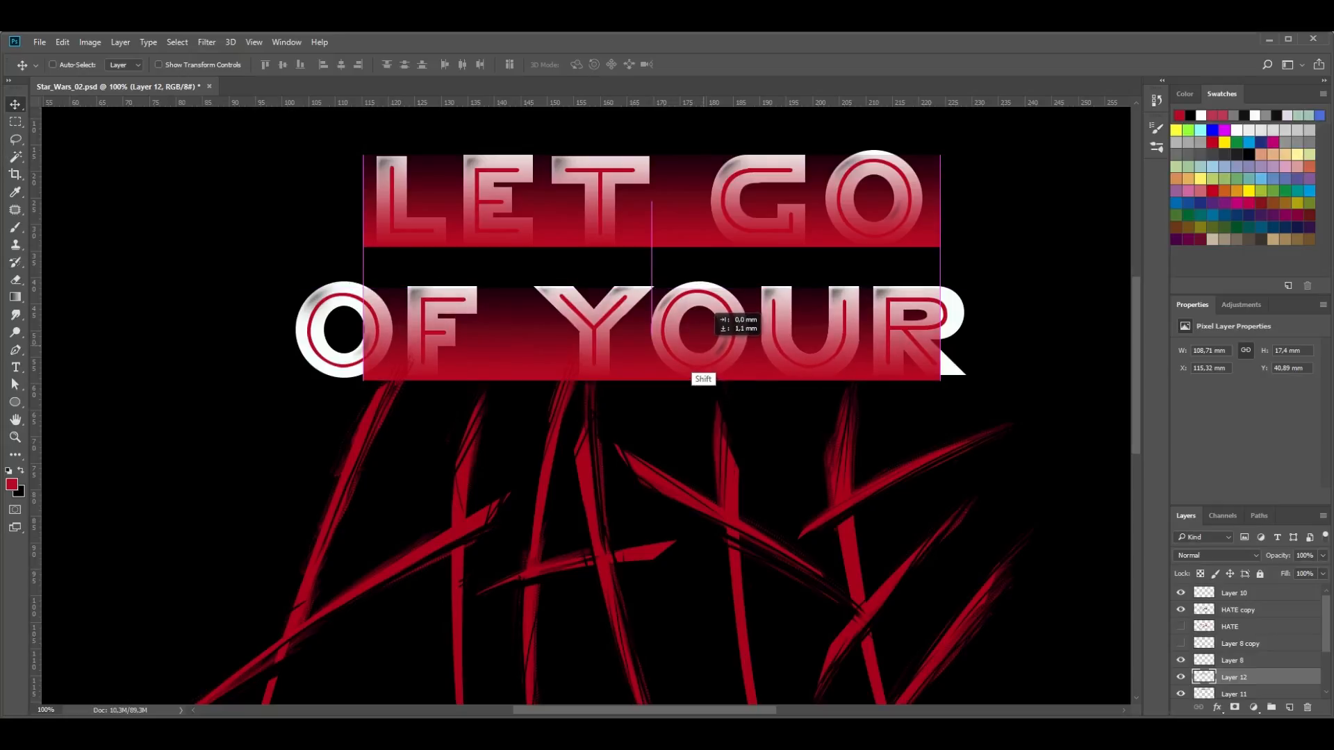
- Widen the red gradient block behind OF YOUR to cover the whole line, and extend its upper edge above the letters
key("ctrl+t")
left_click_drag(362, 327, 290, 333)
left_click_drag(940, 334, 971, 334)
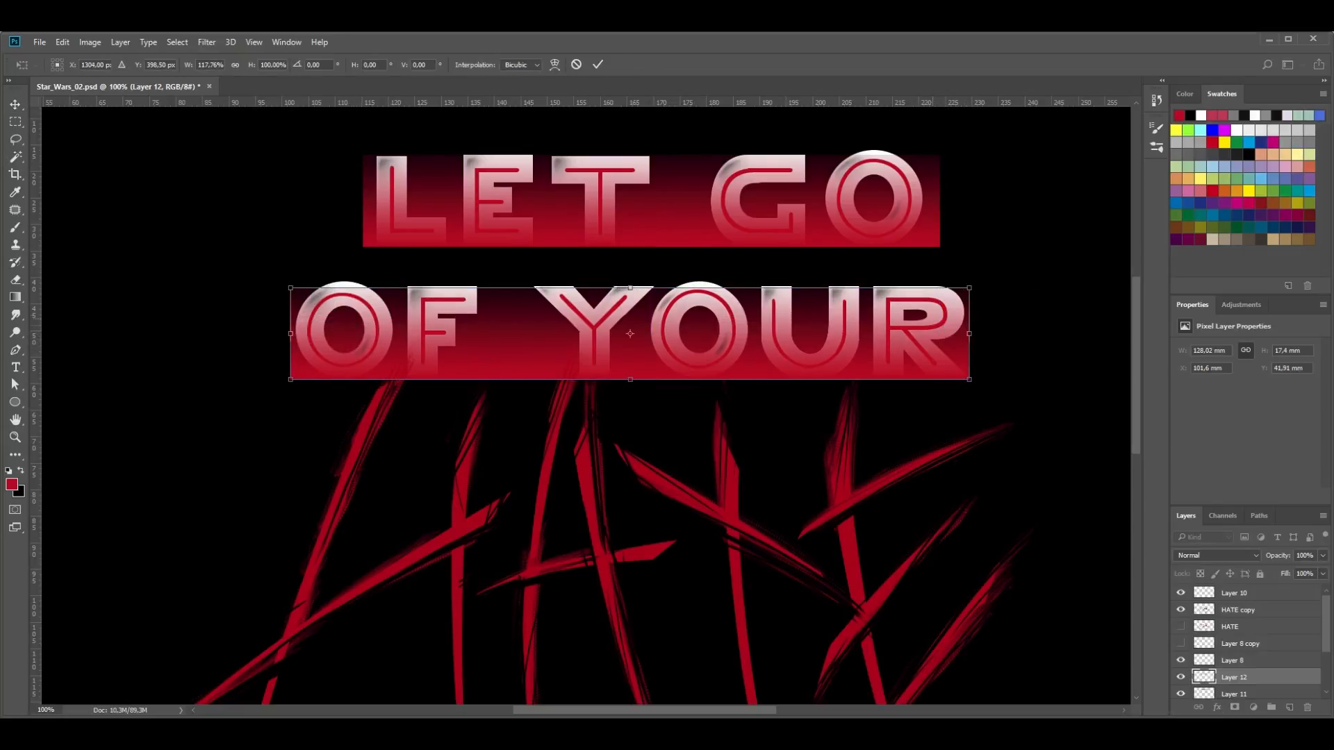
left_click_drag(630, 287, 630, 279)
key("Return")
- Stretch the gradient block behind LET GO upward until it covers the tops of the letters
left_click(661, 209, "ctrl")
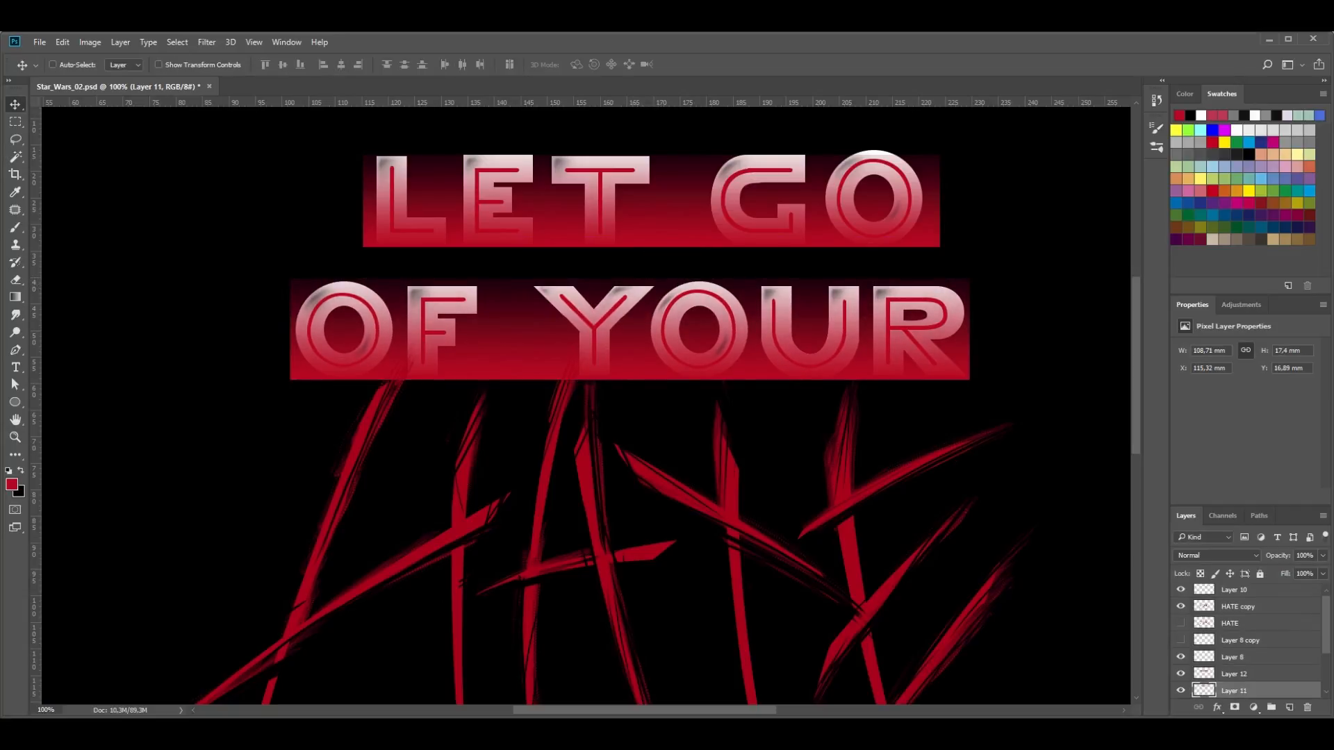
key("ctrl+t")
left_click_drag(651, 154, 651, 148)
key("Return")
- Load the letter shapes of Layer 7 copy 2 as a selection, with Layer 11 as the active layer
scroll(1243, 654, "down", 3)
left_click(1244, 661)
left_click(1180, 661)
left_click(1181, 661)
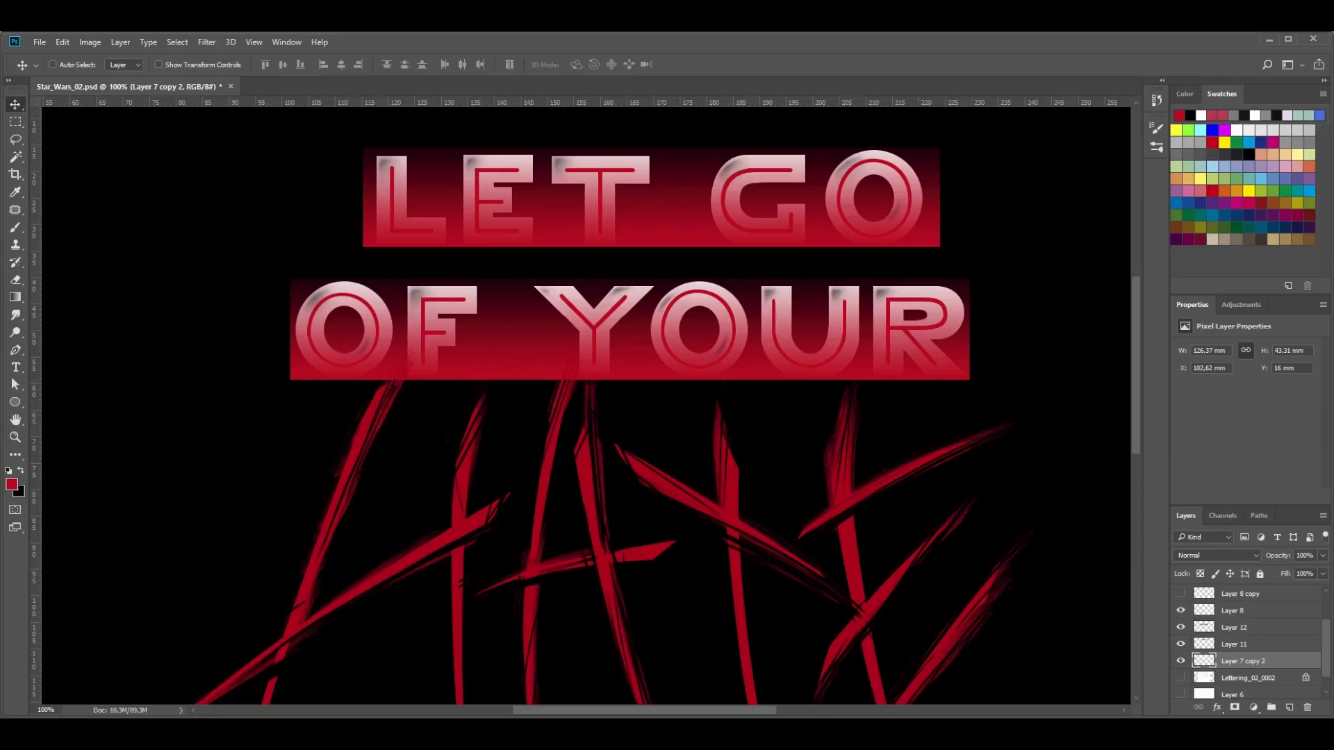
left_click(1244, 661, "ctrl")
left_click(1205, 661, "ctrl")
left_click(1235, 644)
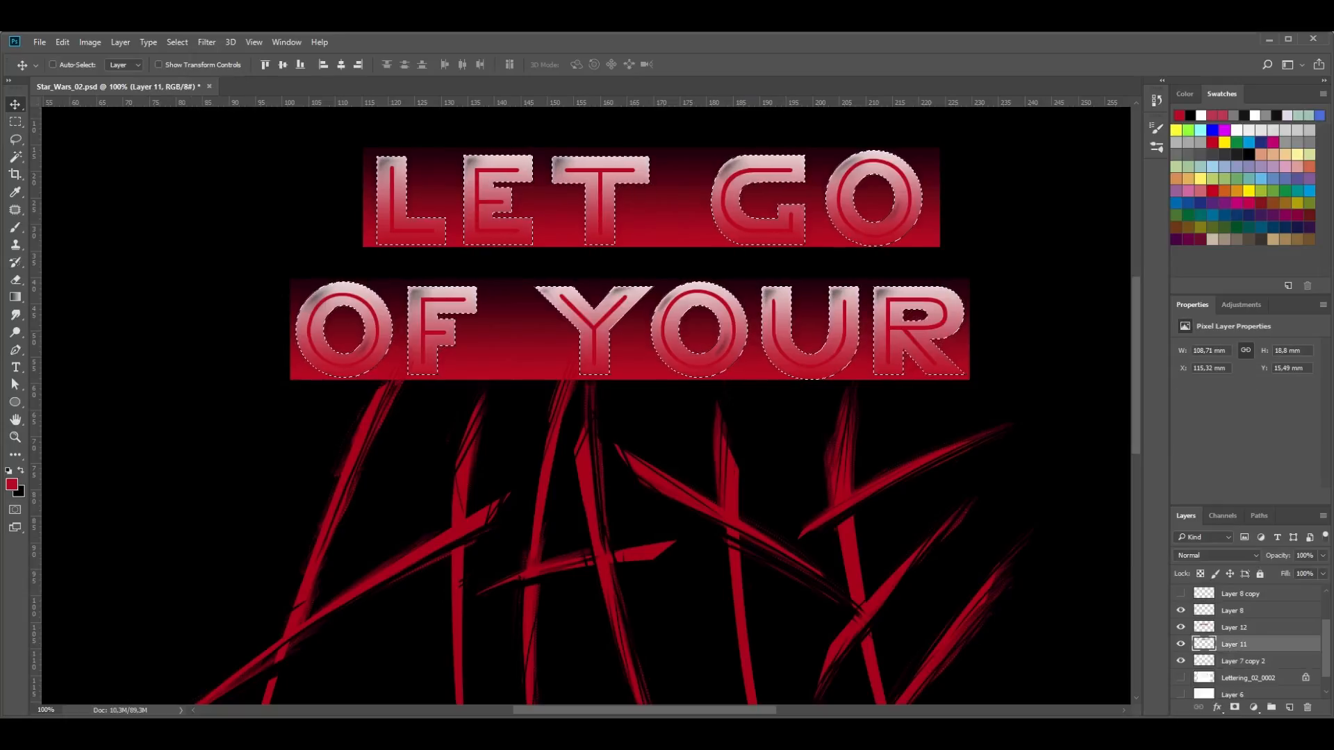
key("Delete")
key("ctrl+alt+z")
key("ctrl+alt+z")
- Clear the gradient outside the letter shapes on Layer 11 and Layer 12, and drop the selection
left_click(1235, 627)
left_click(1235, 644)
key("Delete")
left_click(1235, 627)
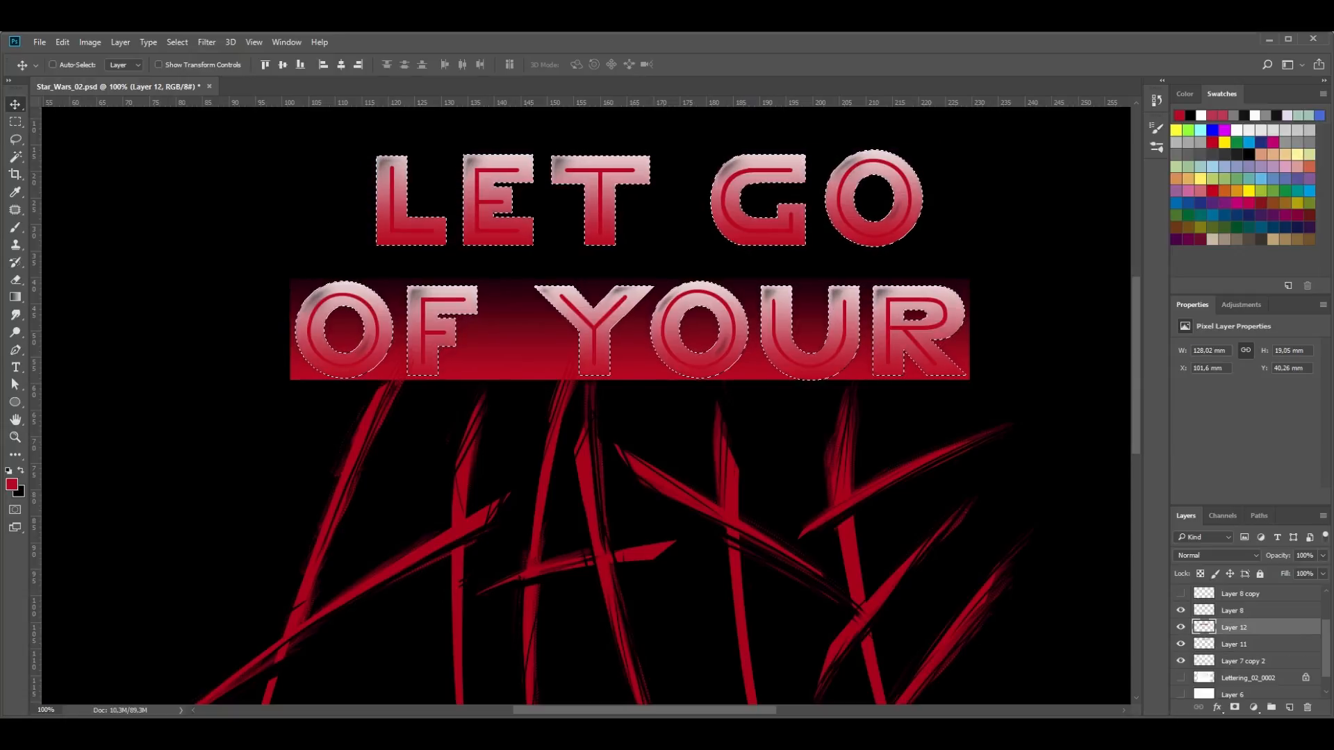
key("Delete")
key("ctrl+d")
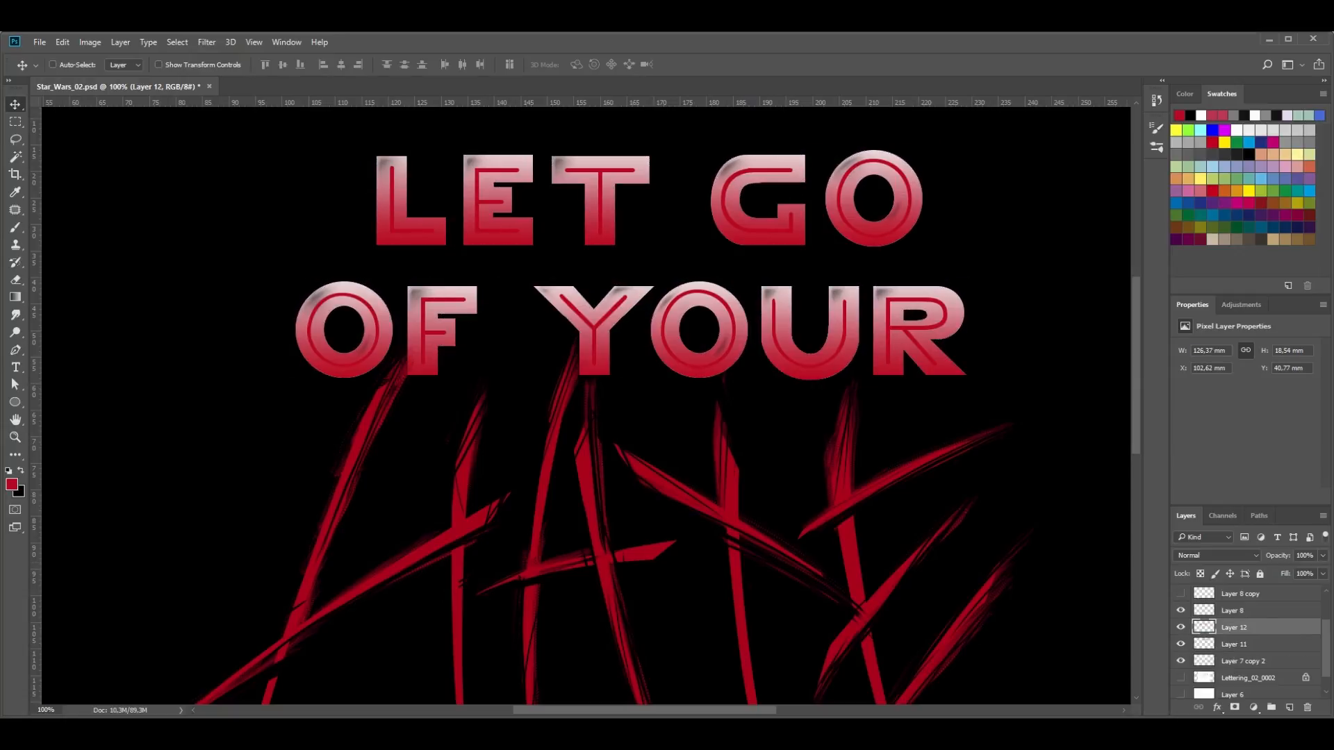
- Merge the two gradient layers, Layer 11 and Layer 12, into one layer
left_click(1235, 644, "shift")
right_click(1253, 620)
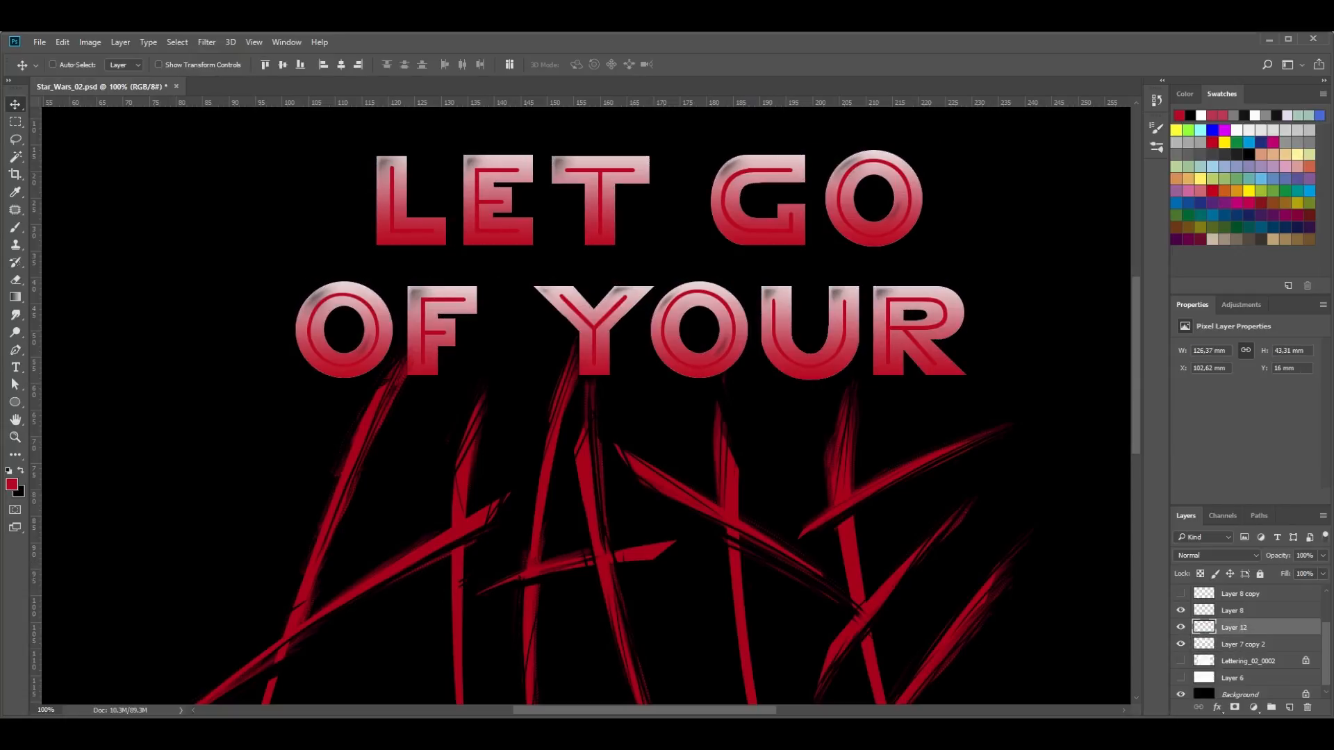
left_click(1241, 620)
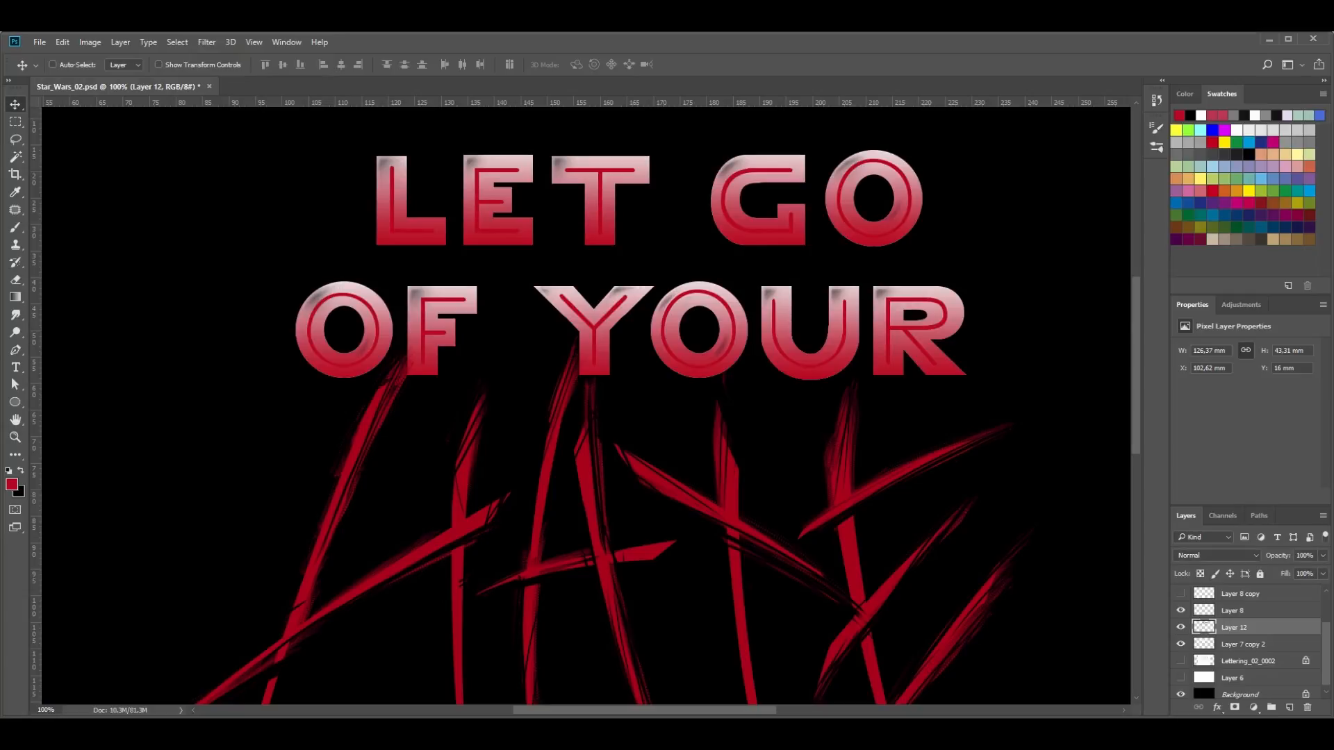
- Shift the hue of the merged gradient layer to -175 with Hue/Saturation
key("ctrl+u")
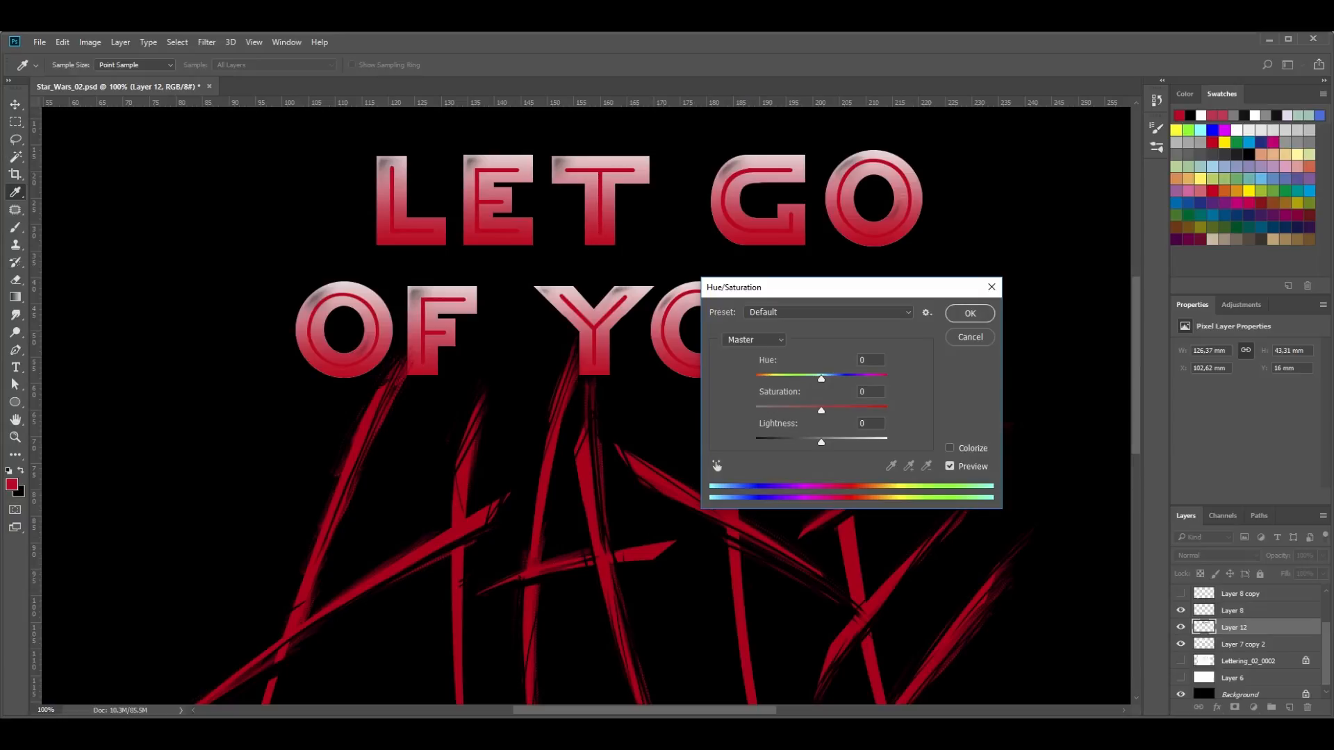
left_click_drag(821, 379, 755, 379)
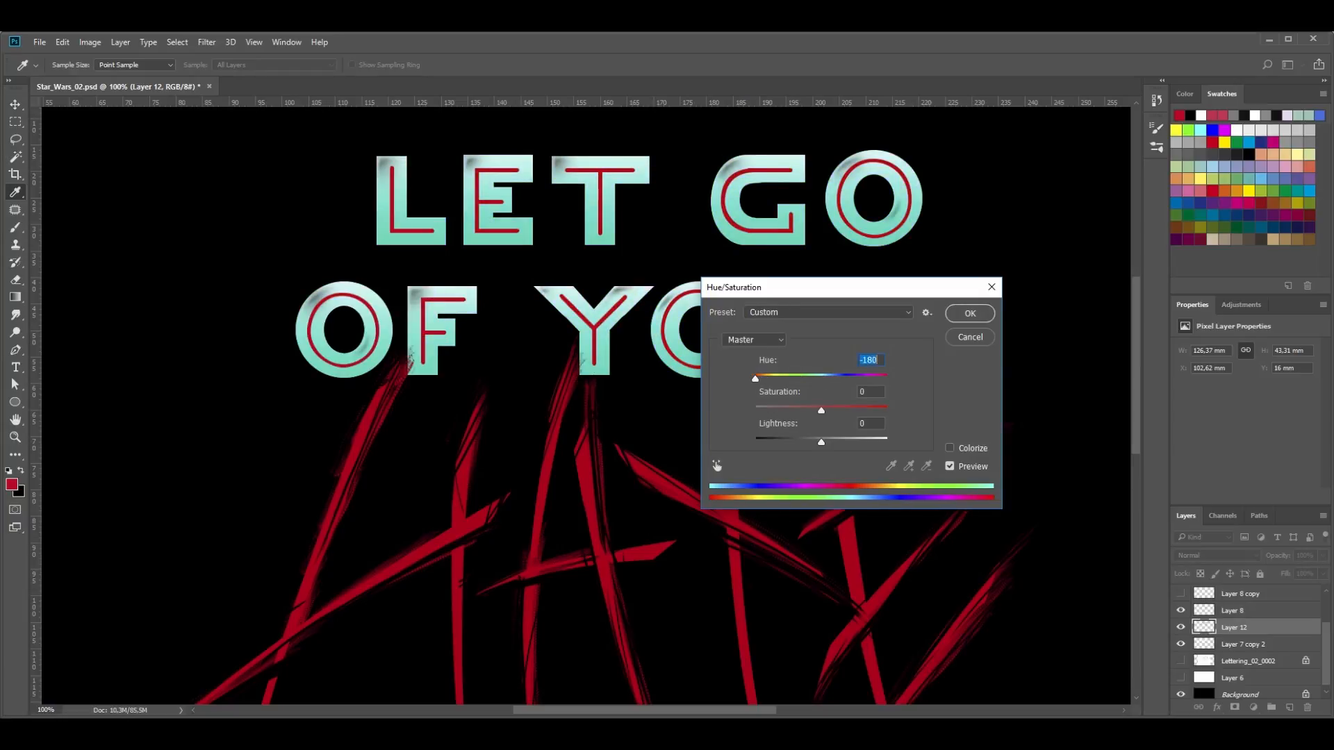
key("shift+Up")
key("shift+Up")
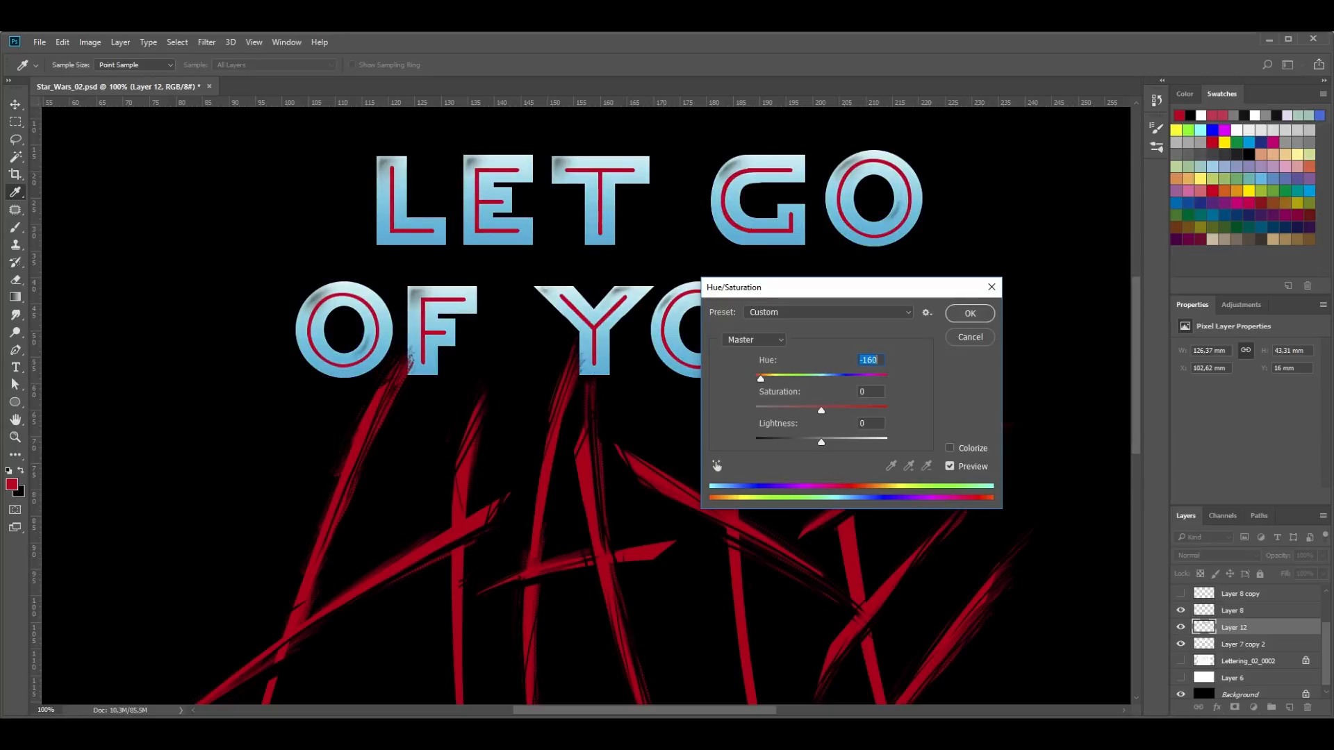
key("shift+Down")
key("Down")
key("Down")
key("Down")
key("Down")
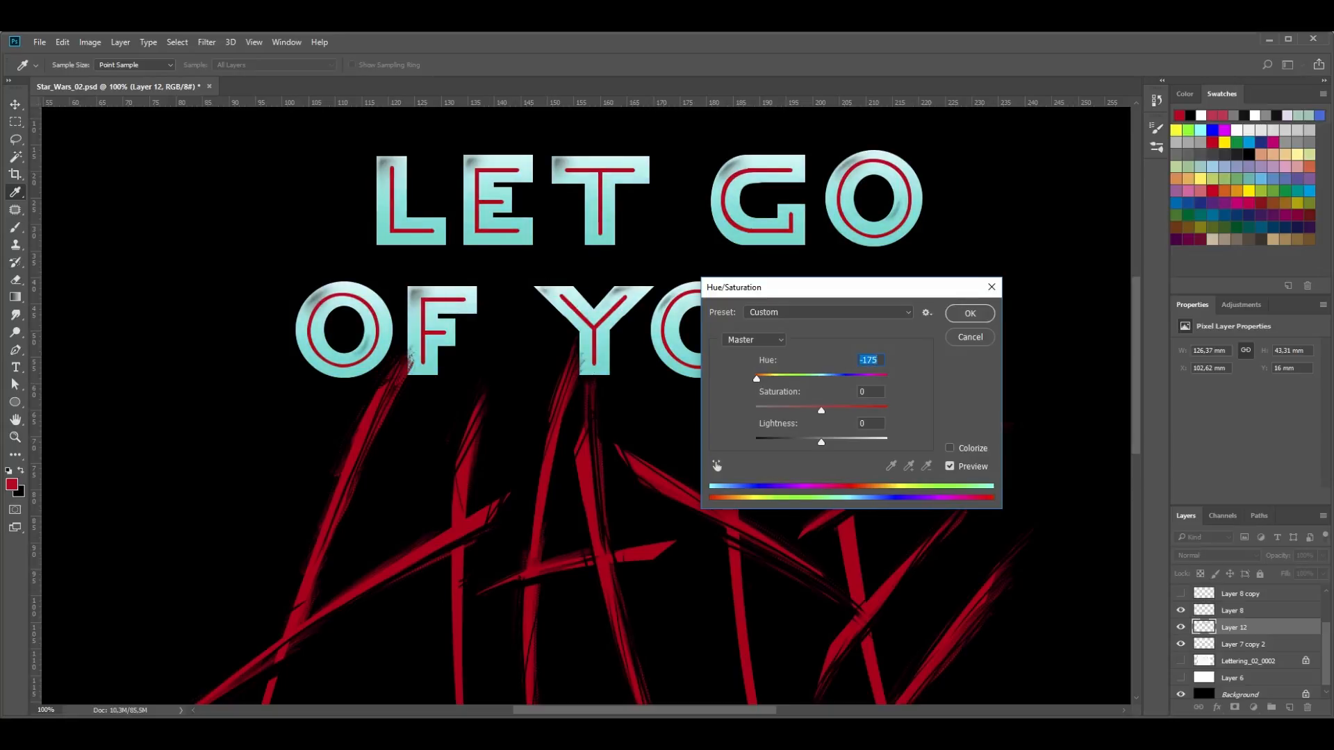
- Set the gradient's saturation to -83 and its hue to -180, and apply the adjustment
left_click_drag(821, 411, 782, 411)
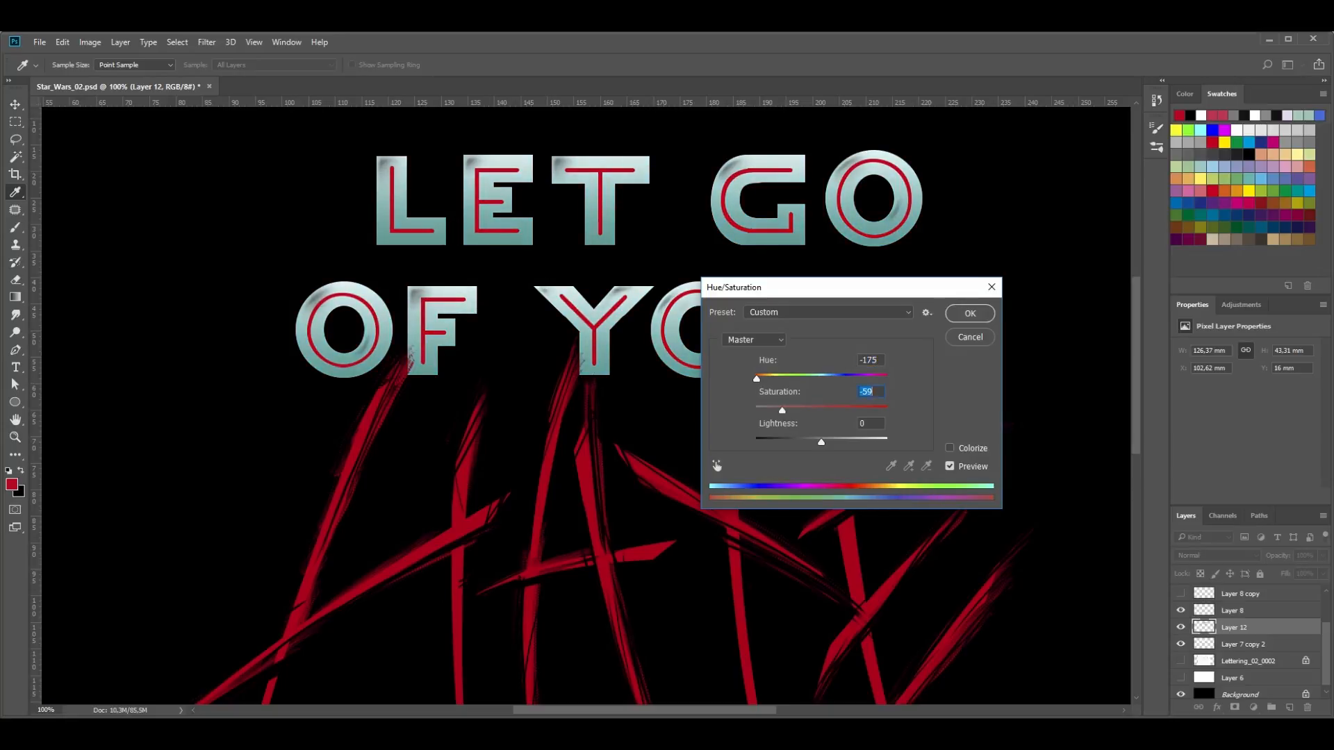
key("Tab")
key("shift+Down")
key("shift+Down")
key("Down")
key("Down")
key("Down")
key("Down")
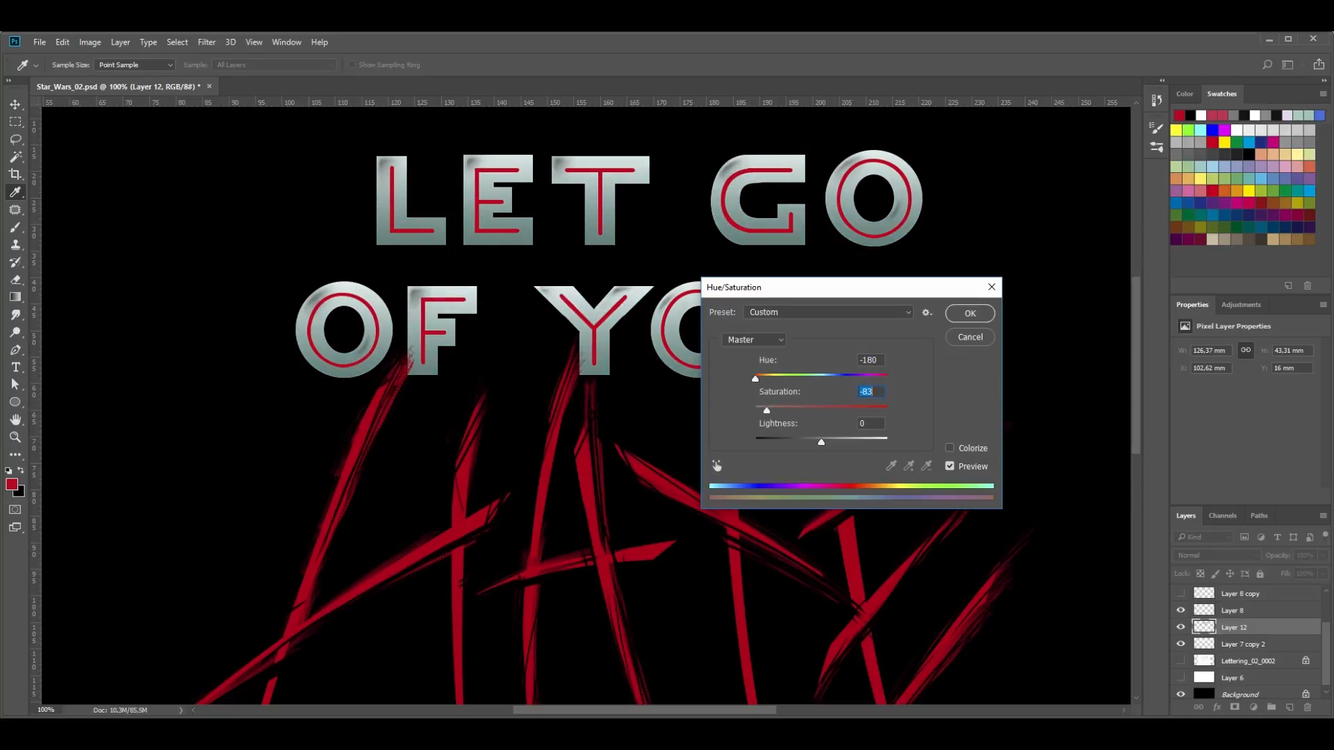
key("Return")
key("v")
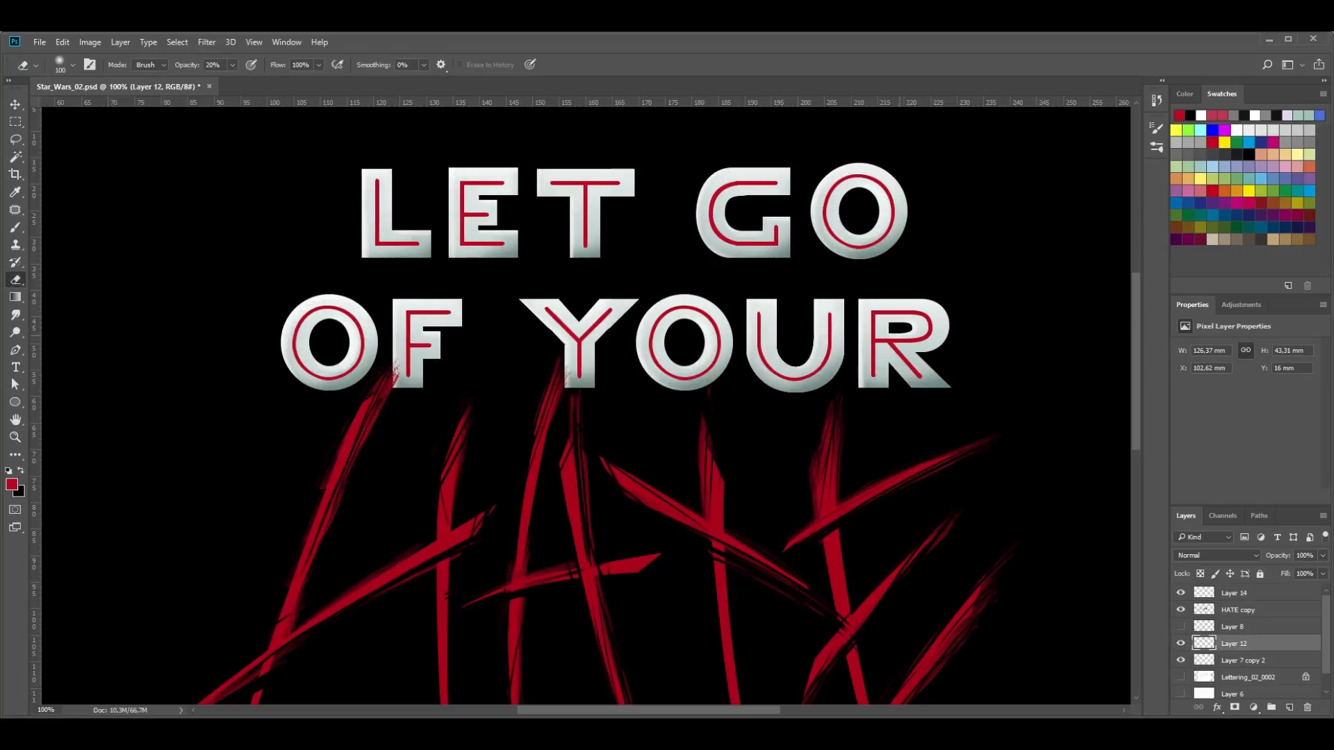
- Hide the old shading on Layer 8 and add a new empty layer directly above it
left_click(886, 374)
left_click(1181, 643)
left_click(1181, 643)
left_click(1181, 626)
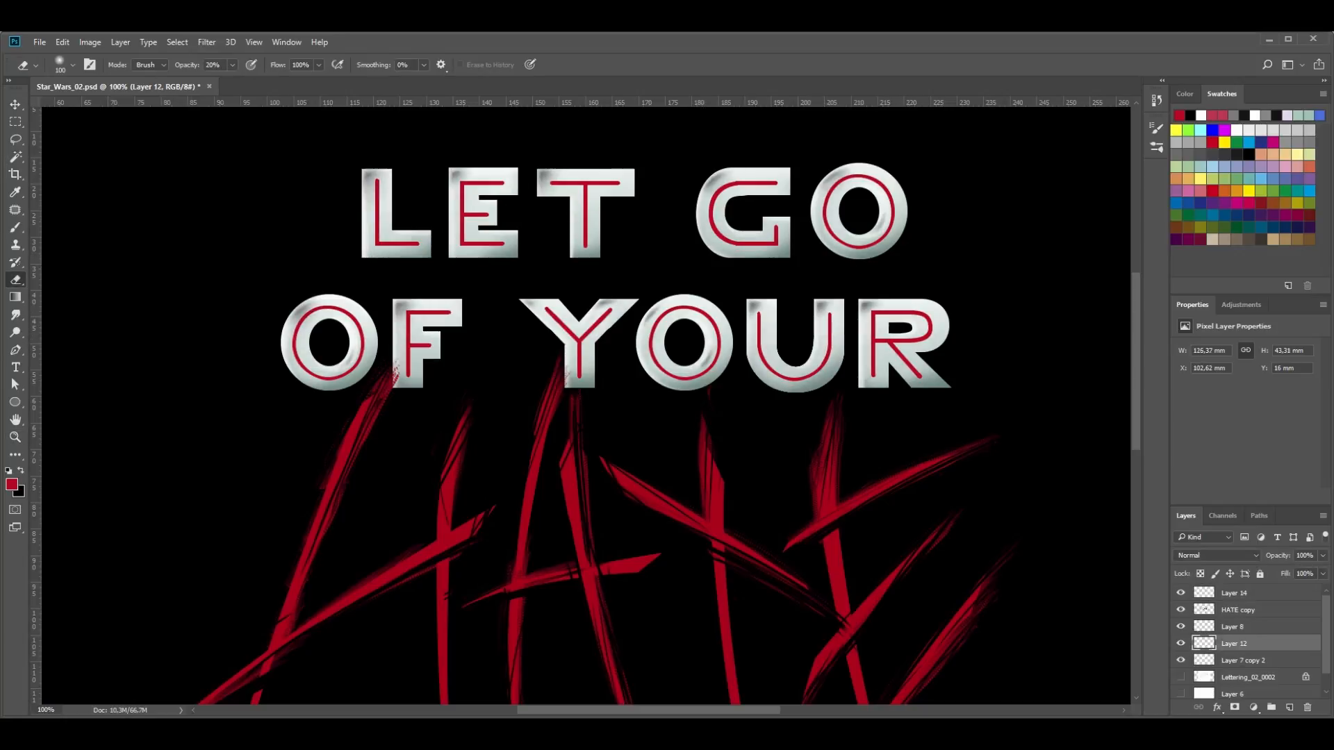
left_click(1181, 627)
left_click(1233, 627)
left_click(1290, 707)
- Paint soft black shading over the upper-left areas of the letters with a size 102 brush at 50% opacity
key("b")
left_click(72, 65)
left_click_drag(83, 109, 104, 110)
key("Return")
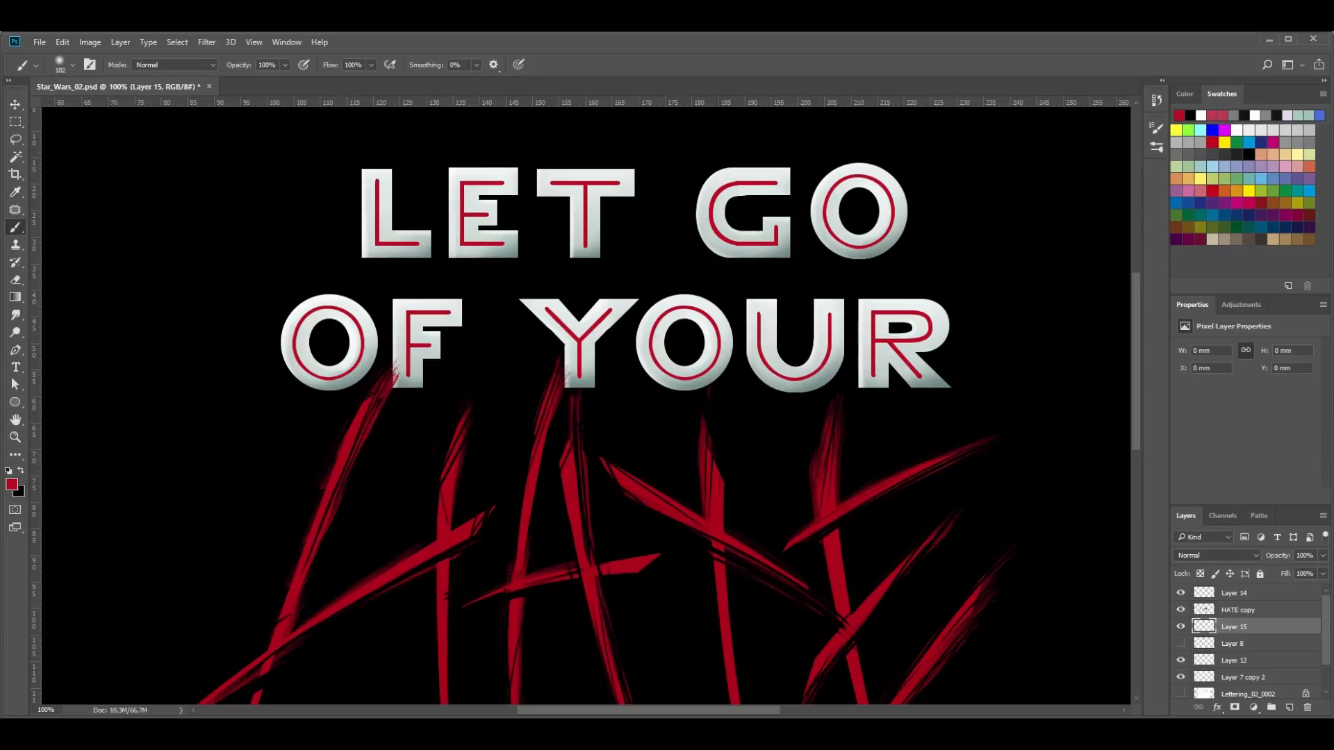
key("x")
mouse_move(375, 180)
left_mouse_down()
mouse_move(368, 198)
mouse_move(473, 183)
mouse_move(730, 191)
mouse_move(862, 177)
left_mouse_up()
key("ctrl+z")
left_click_drag(303, 302, 825, 311)
left_click_drag(881, 304, 876, 320)
- Add soft black shading to the inner hook of the G, the inner right sides of the O letters and the bowl of the R
left_click_drag(771, 221, 759, 227)
left_click_drag(877, 217, 870, 228)
key("ctrl+z")
left_click(871, 223)
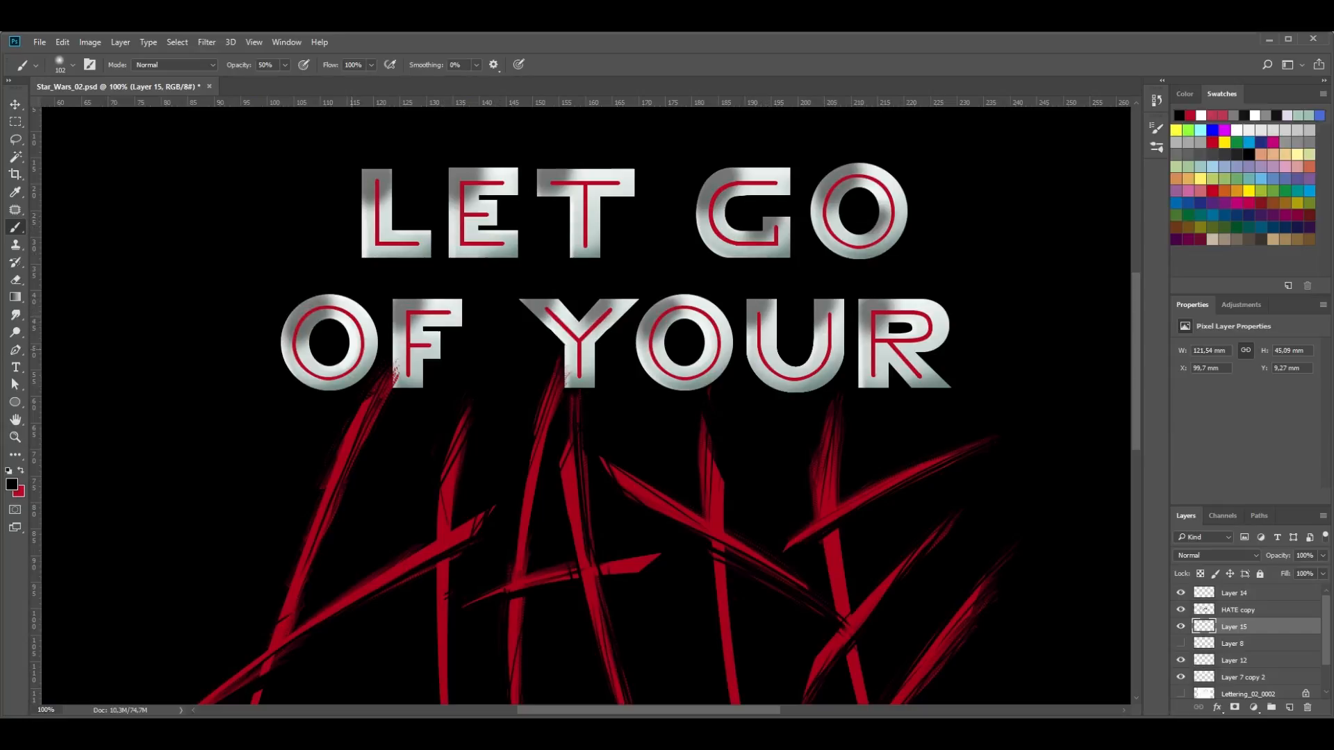
left_click(344, 353)
left_click(694, 353)
left_click(910, 333)
- Clear the shading on Layer 15 outside the letter shapes, using the inverted outline of Layer 7 copy 2
left_click(1243, 677)
left_click(1181, 677)
left_click(1180, 677)
left_click(1204, 678, "ctrl")
left_click(1234, 627)
key("ctrl+shift+i")
key("Delete")
- Erase the shading softly along the outer edges of L, E, T, F and Y with a size 20 eraser at 20% opacity
key("z")
left_click(378, 181)
key("ctrl+d")
key("e")
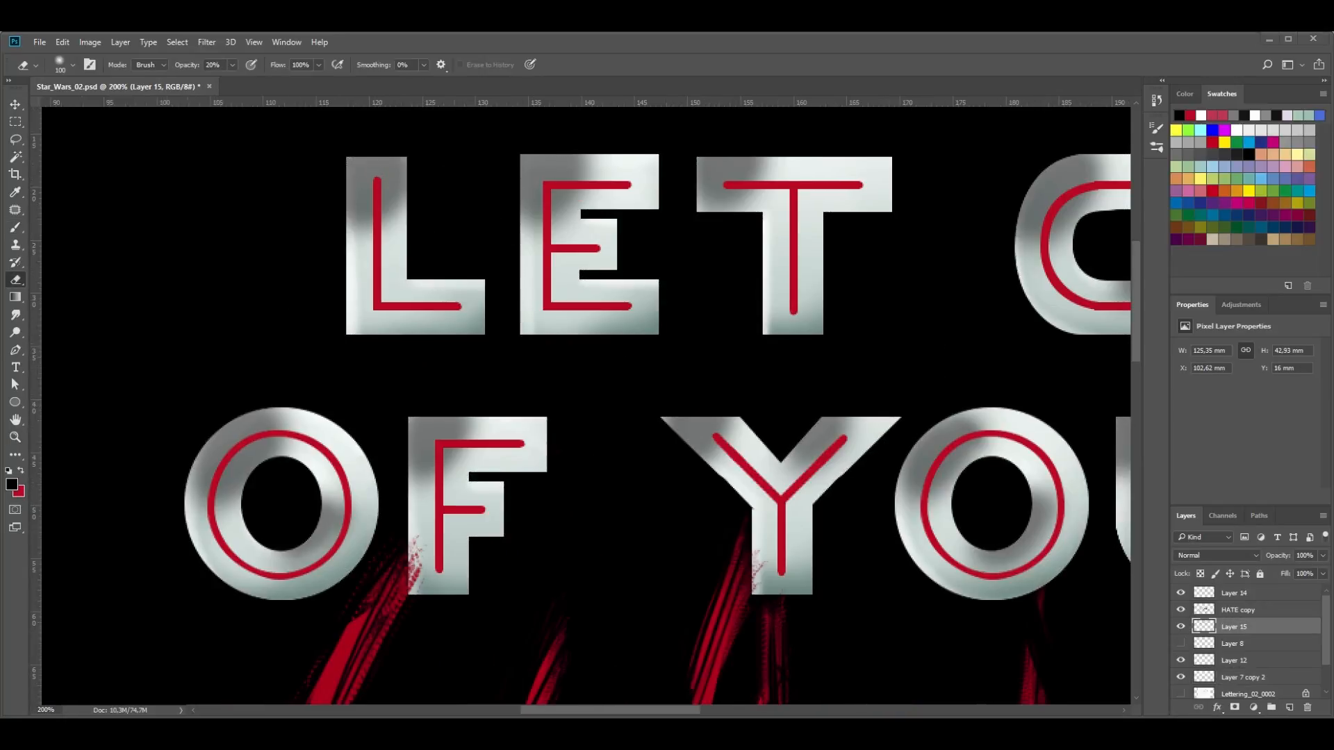
left_click(72, 64)
type("50")
key("Return")
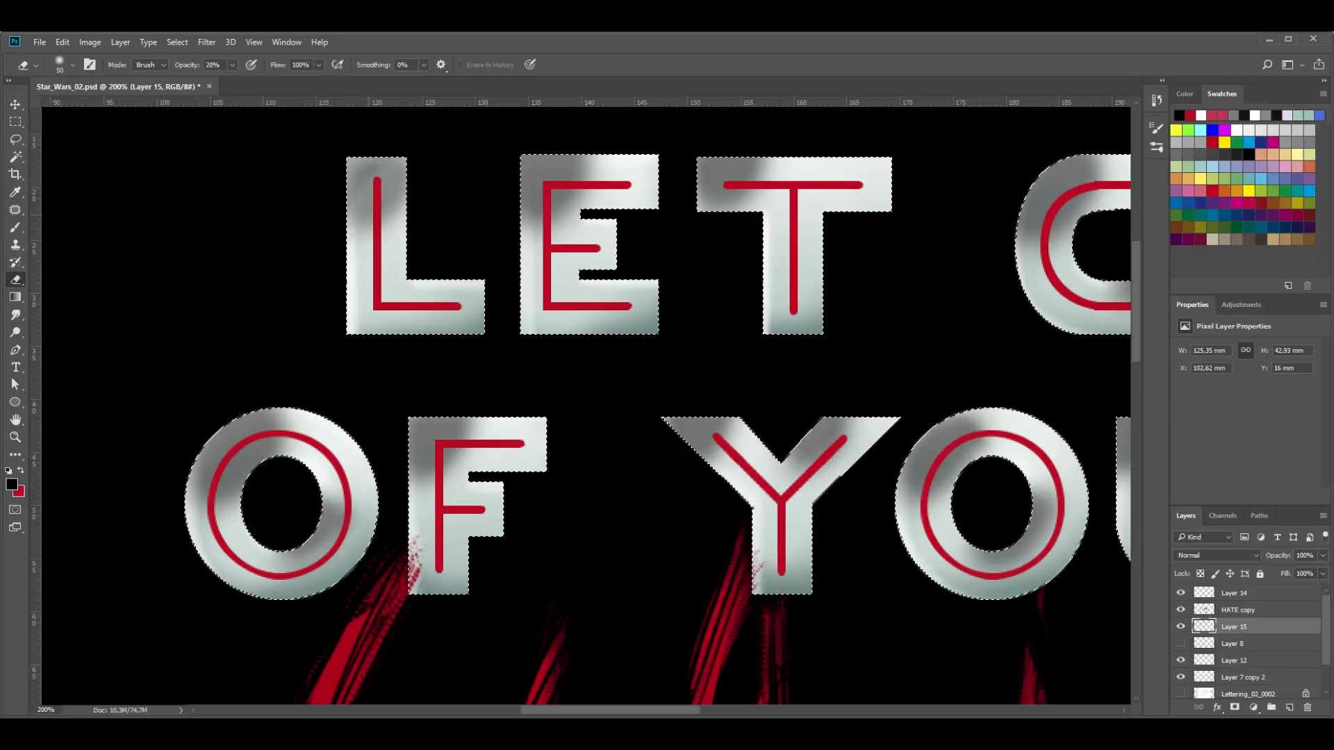
left_click(72, 64)
type("20")
key("Return")
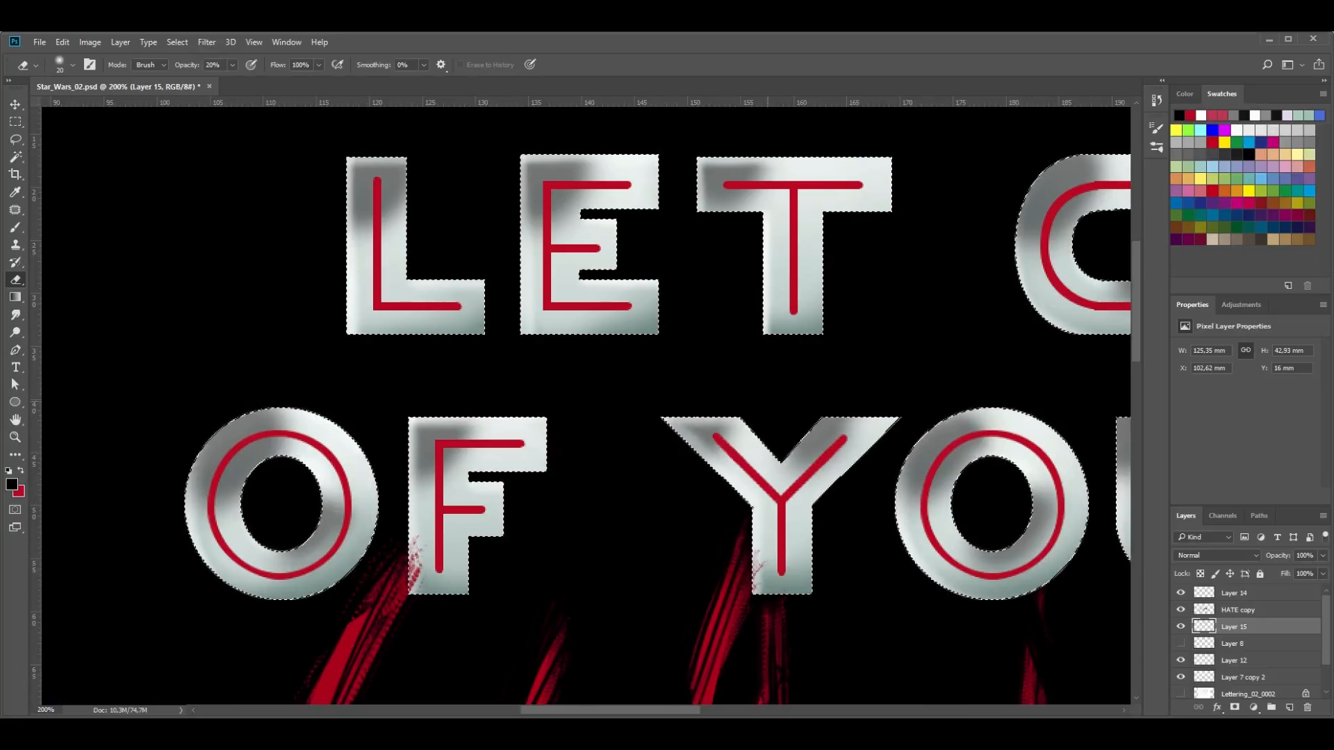
- Lighten the shading along the edges of the remaining letters G, O, U and R with the same small eraser
scroll(586, 403, "right", 5)
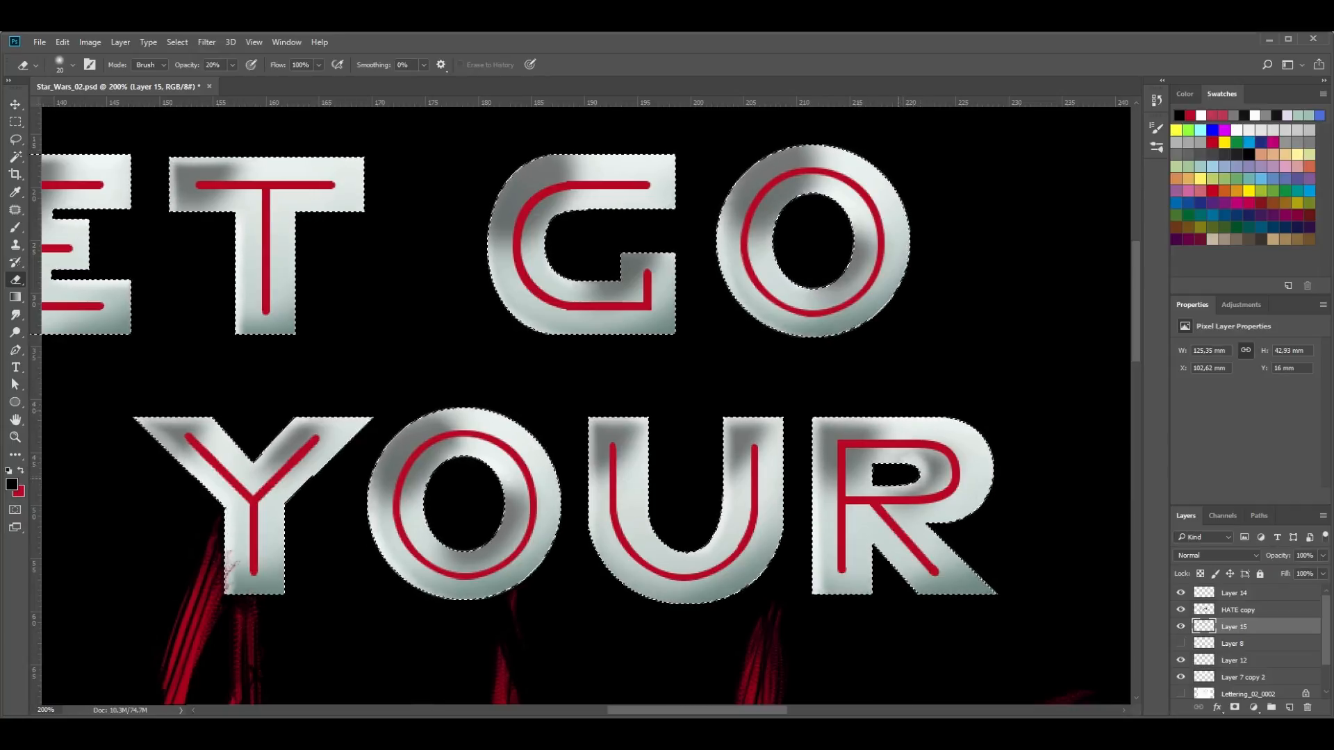
scroll(684, 250, "left", 3)
scroll(684, 250, "right", 2)
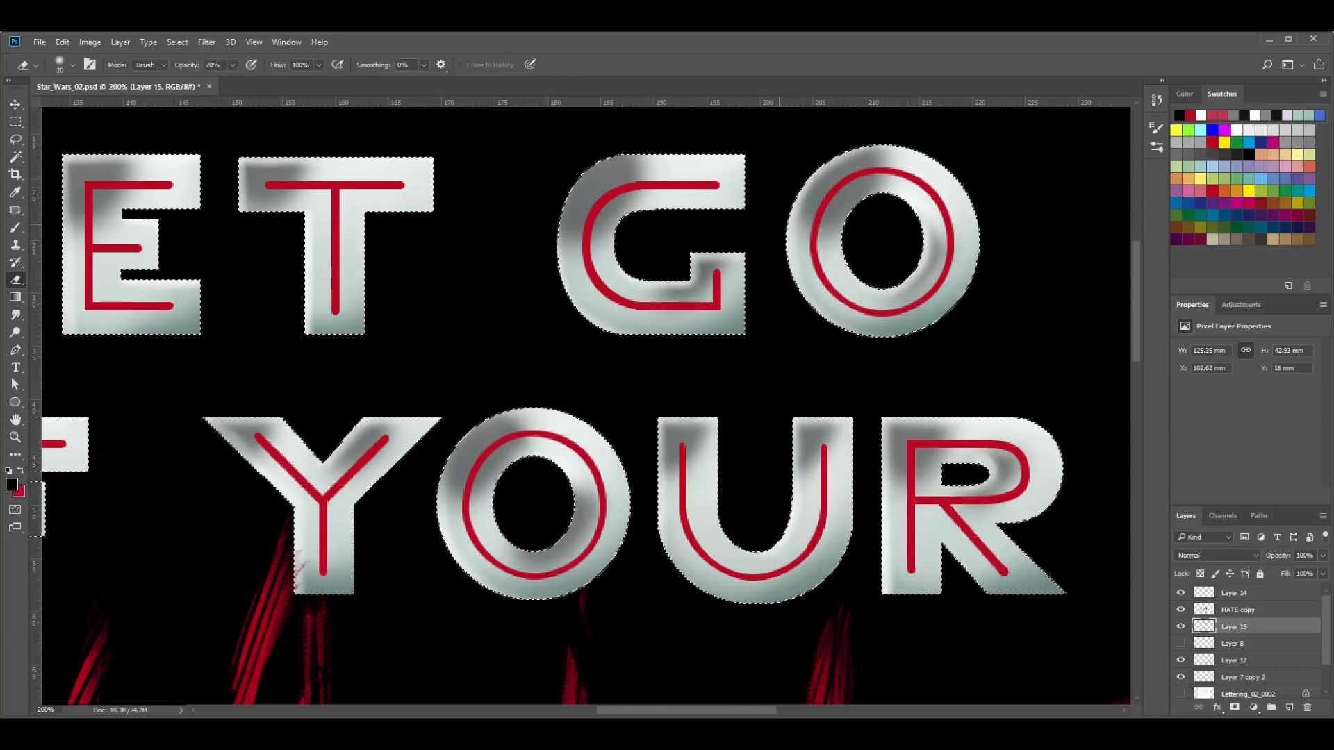
left_click_drag(705, 710, 672, 710)
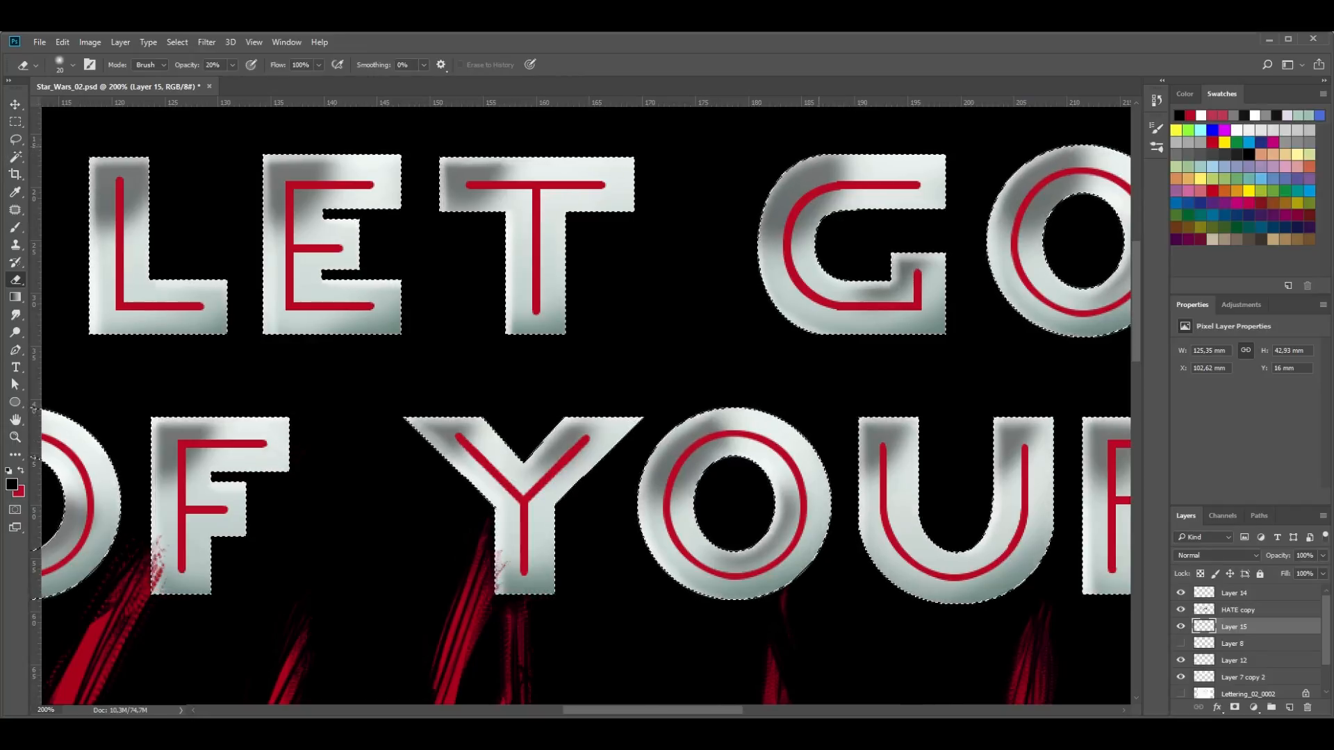
left_click_drag(653, 710, 590, 710)
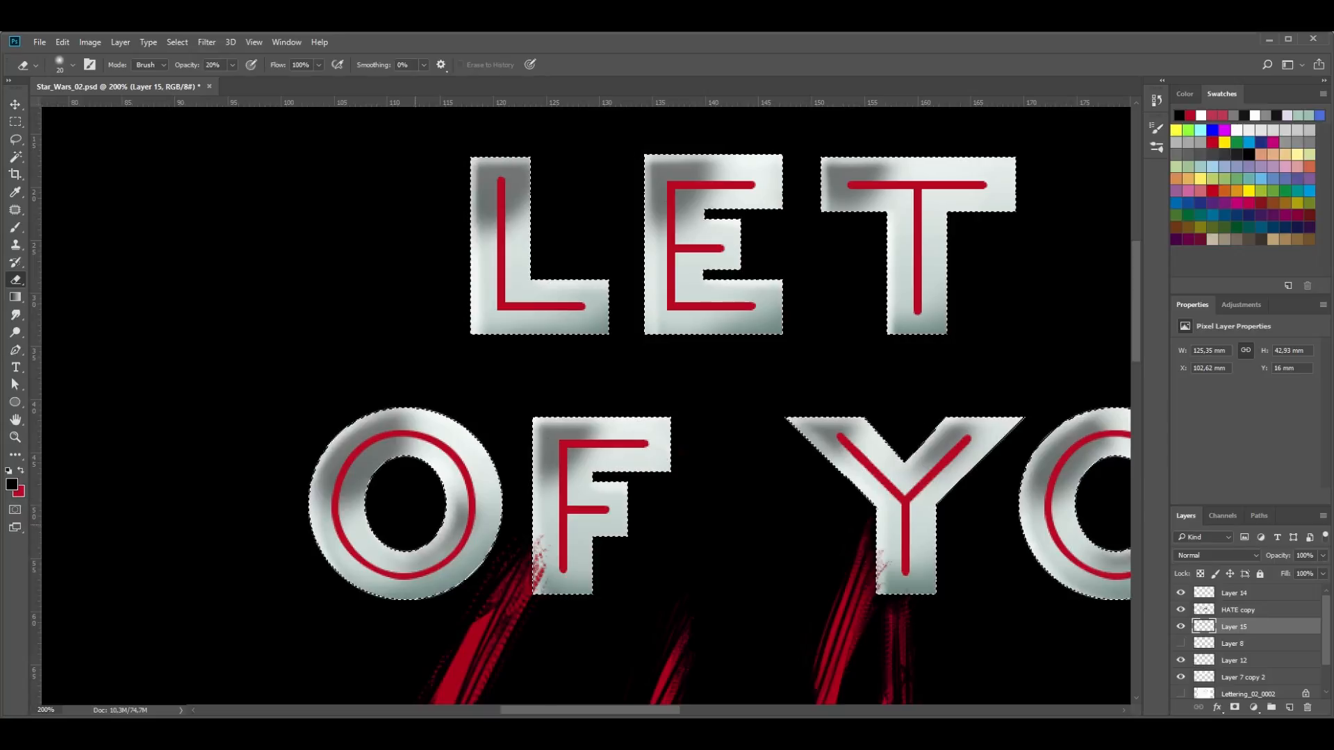
- Soften the dark shading on L, E, T and F with a larger eraser at 20% opacity
key("b")
key("e")
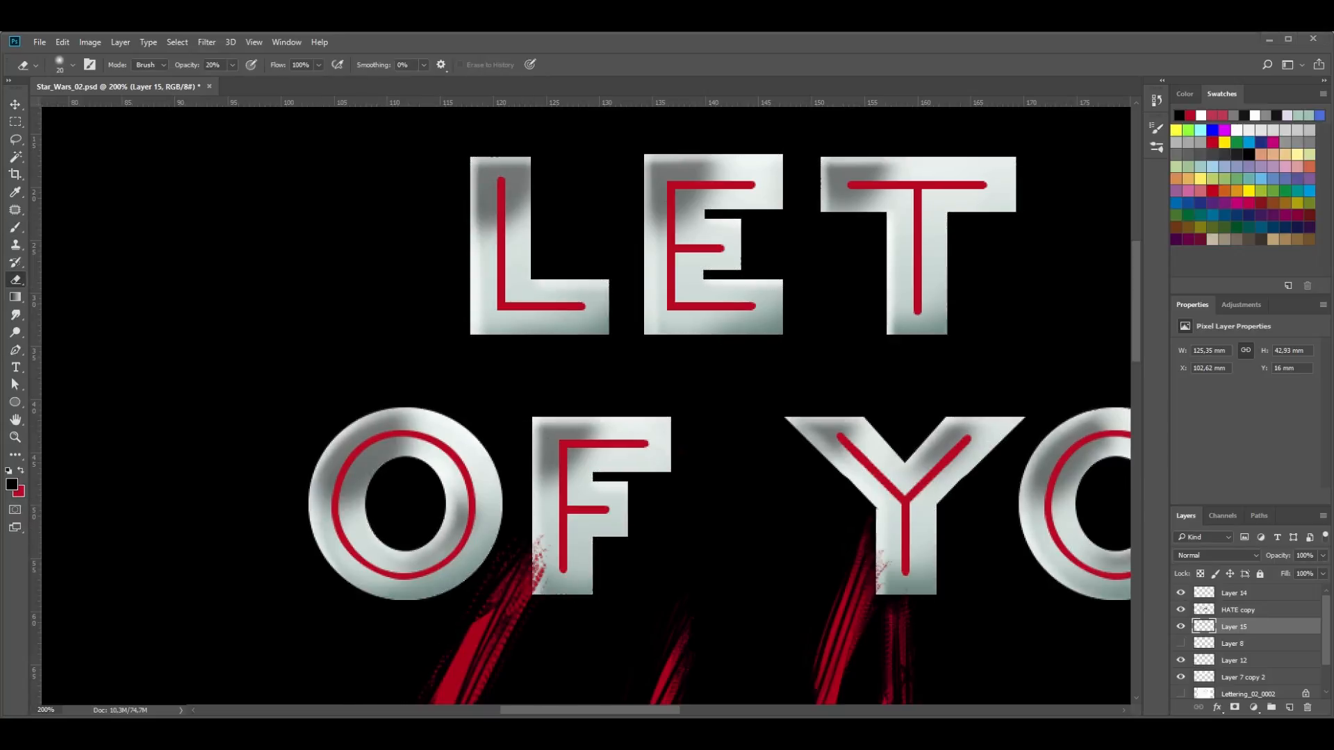
left_click(72, 65)
type("50")
key("Return")
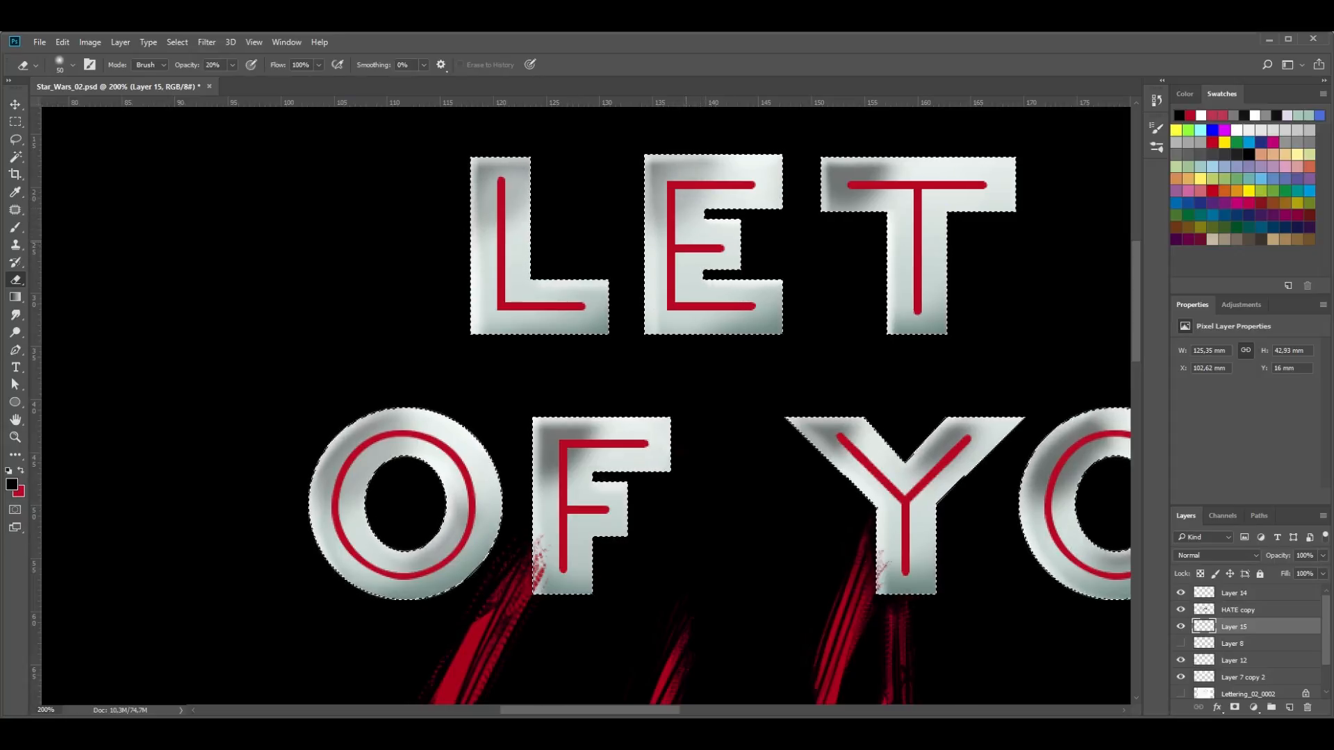
scroll(723, 201, "right", 5)
mouse_move(643, 194)
left_mouse_down()
mouse_move(702, 175)
mouse_move(661, 200)
left_mouse_up()
left_click_drag(365, 479, 394, 448)
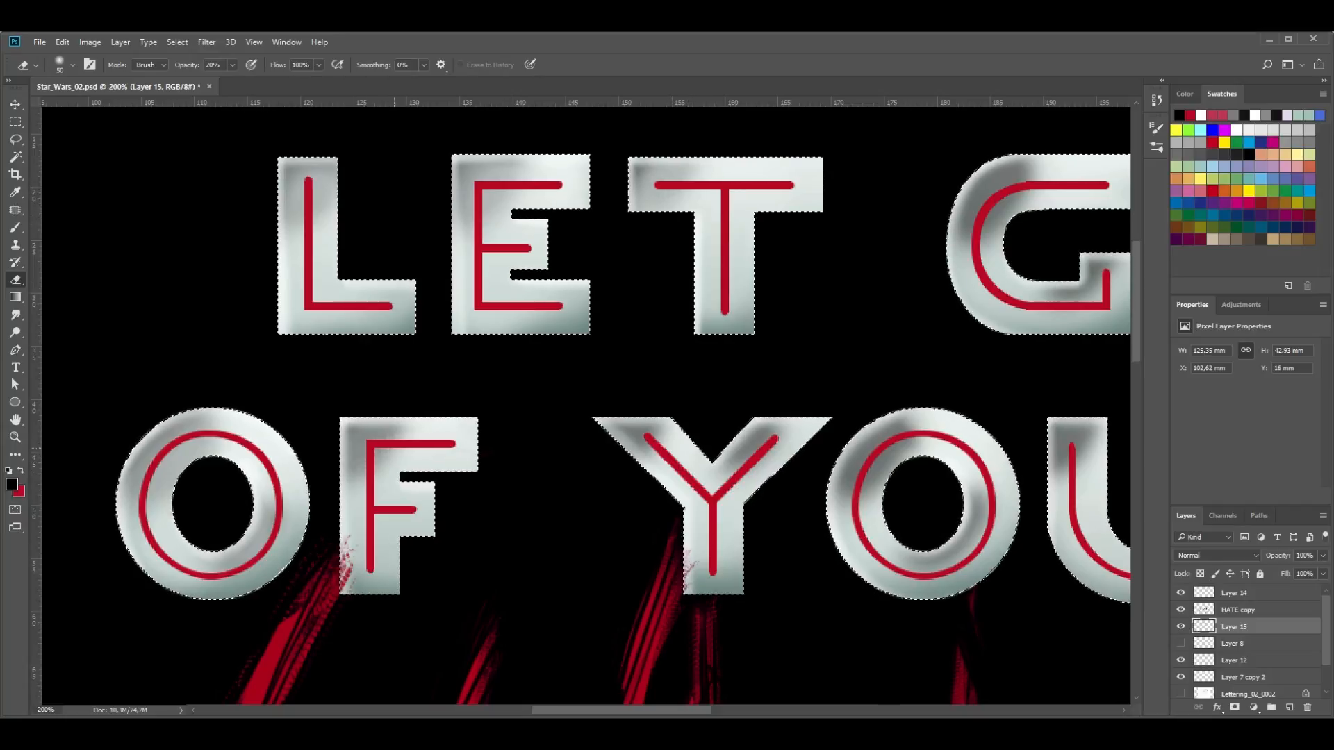
- Fade the dark shading on both arms of the Y with the soft eraser
scroll(227, 483, "right", 2)
left_click_drag(583, 445, 546, 427)
mouse_move(684, 429)
left_mouse_down()
mouse_move(647, 460)
mouse_move(668, 442)
left_mouse_up()
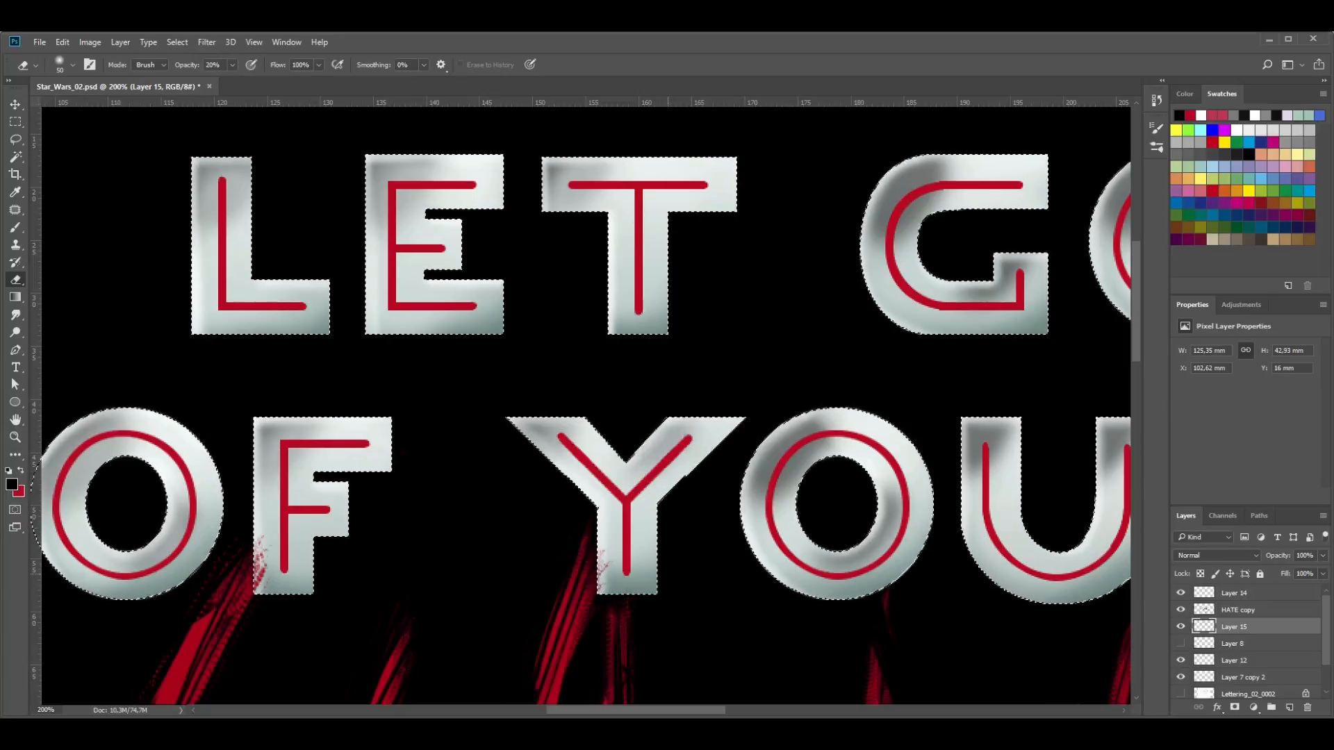
left_click_drag(668, 574, 673, 574)
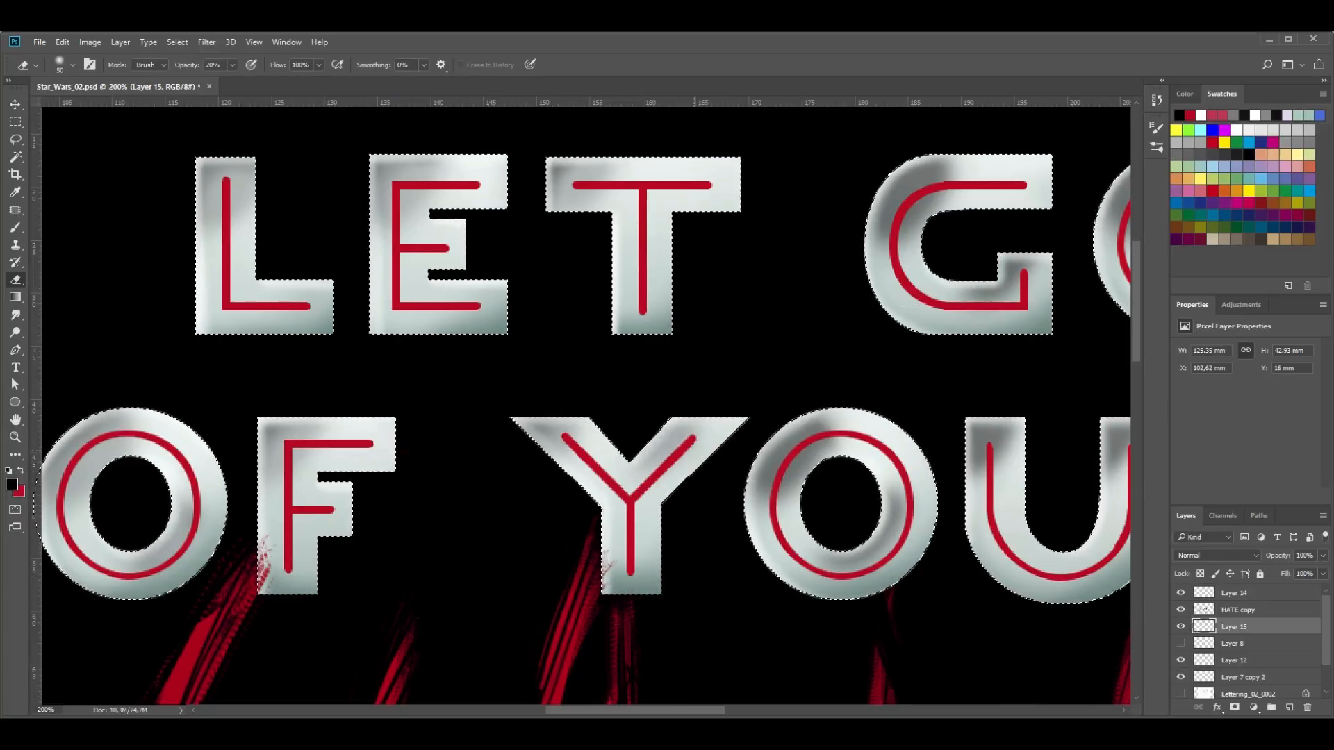
- Soften the dark shading on the G, the O letters, the U and the R, keeping the letter selection active
scroll(586, 403, "right", 6)
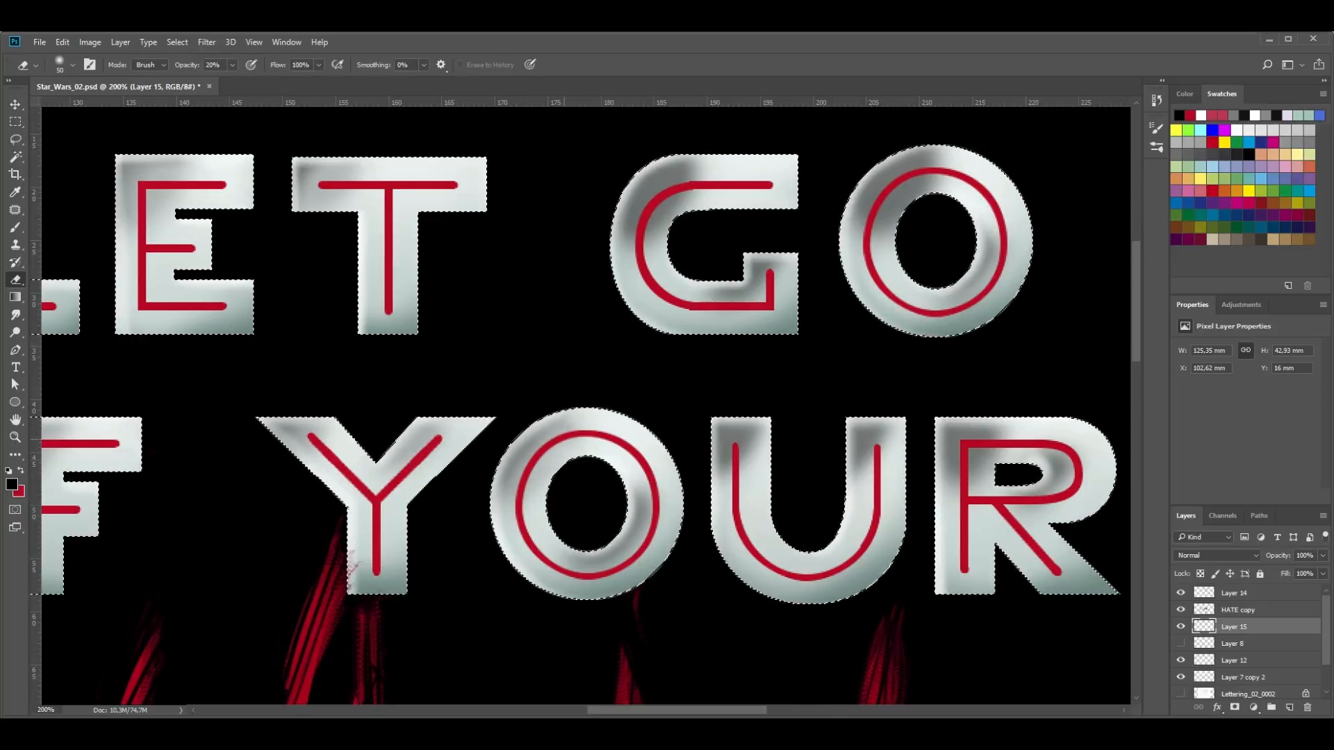
key("ctrl+d")
scroll(586, 403, "right", 4)
key("ctrl+shift+d")
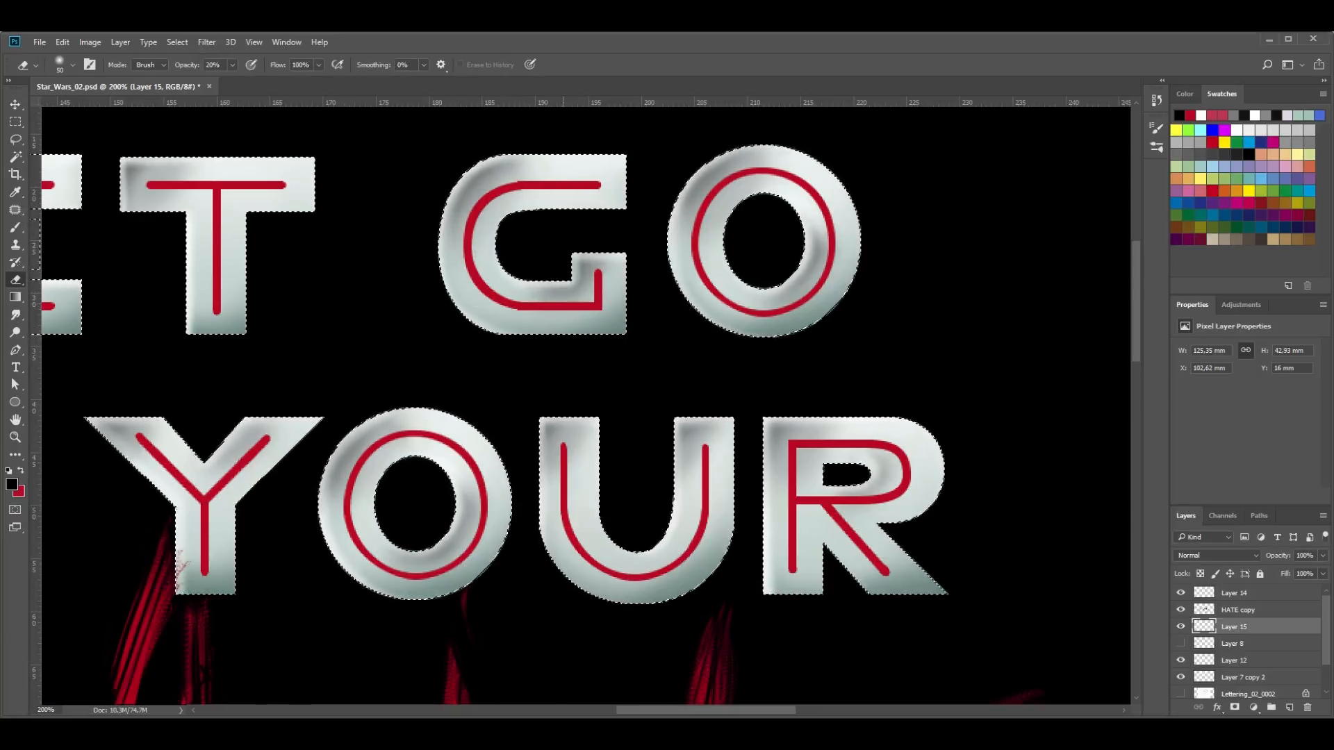
- Select Layer 14 with the red inner lines and open its layer effects list
key("z")
left_click(560, 494, "alt")
left_click(560, 494, "alt")
left_click_drag(476, 631, 611, 405)
left_click(1236, 593)
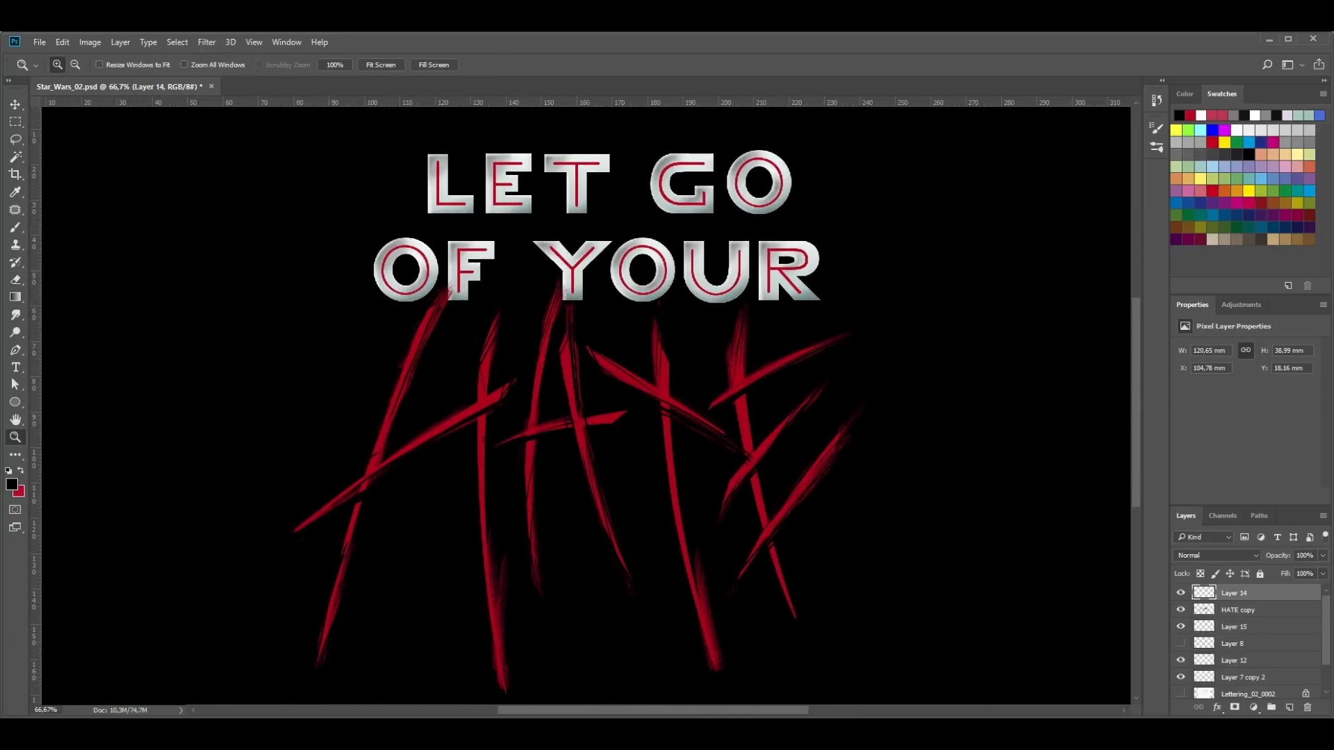
left_click(1216, 707)
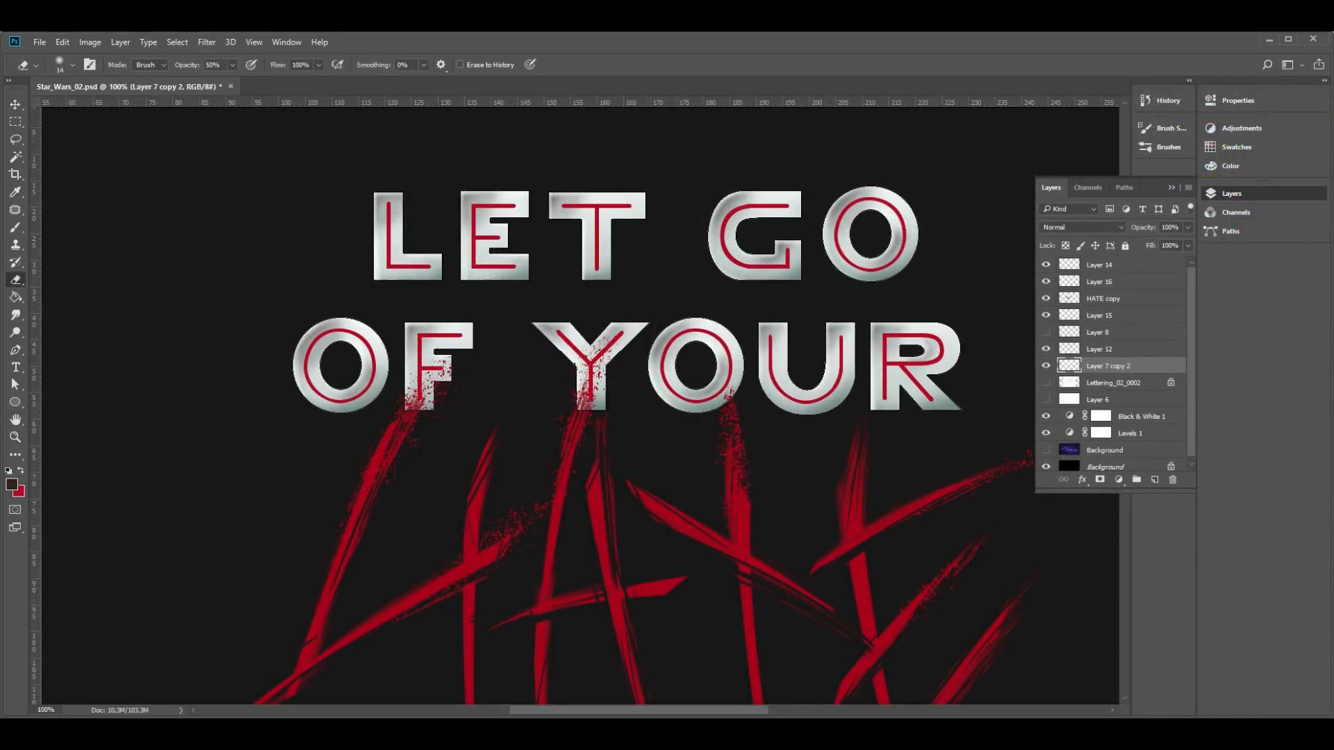
- Select the shading on Layer 15 and compare the lettering with that layer hidden and shown
left_click(1112, 332)
left_click(1112, 316)
left_click(1046, 316)
left_click(1046, 315)
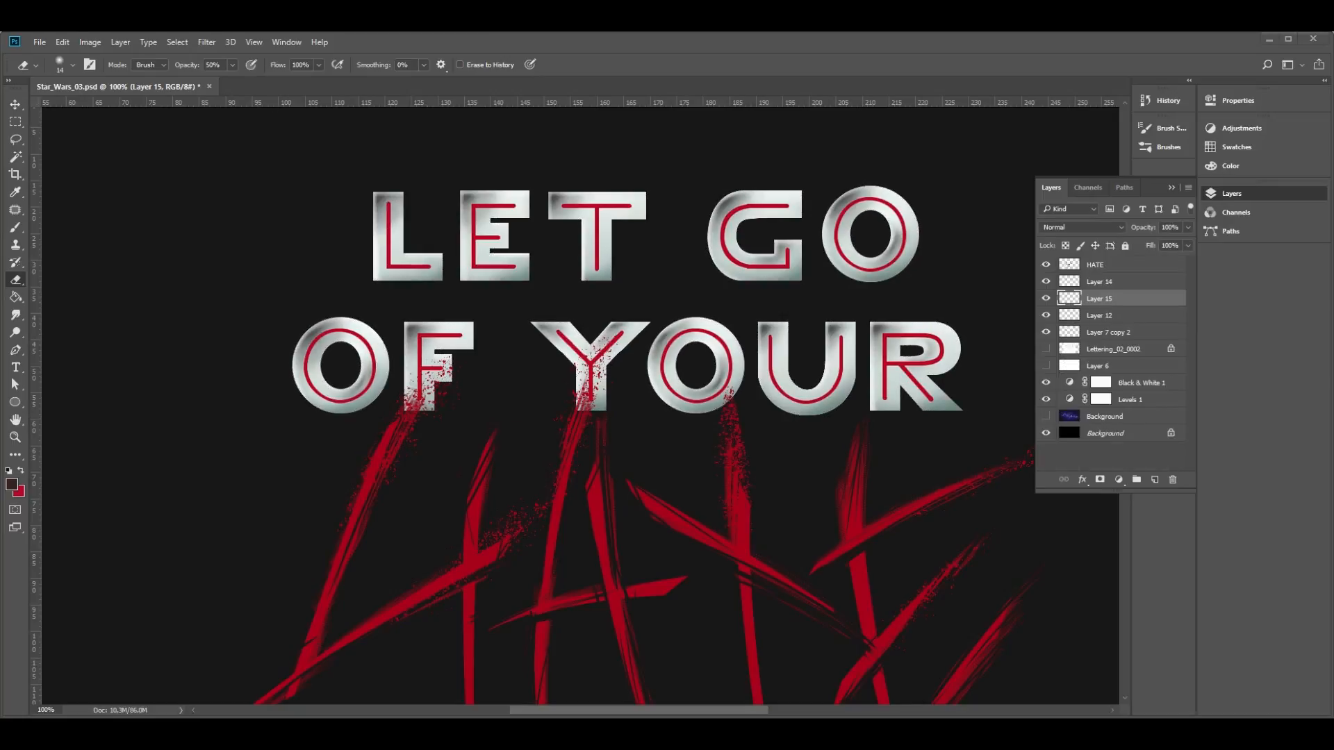
- Load the red inner lines as a selection and brush white highlights along the L, E, T and G lines on new Layer 16
left_click(1070, 315, "ctrl")
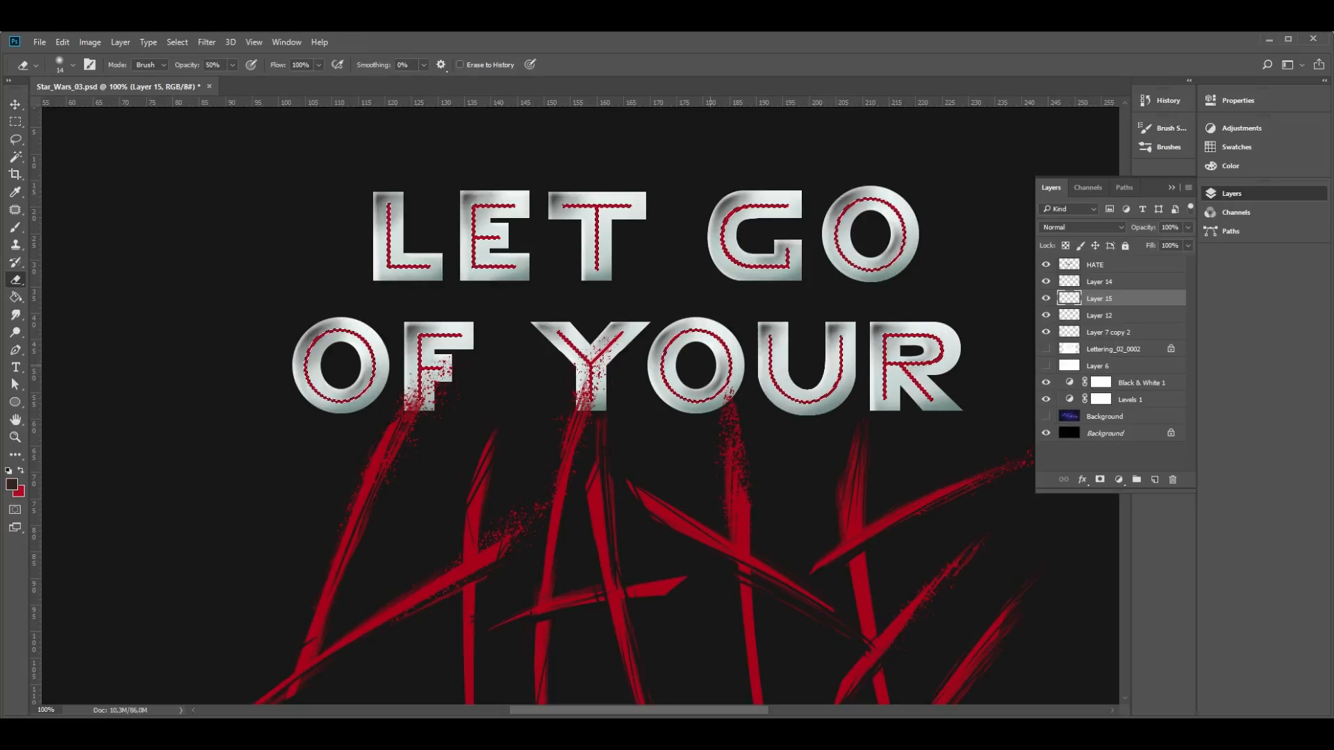
key("z")
left_click(426, 265)
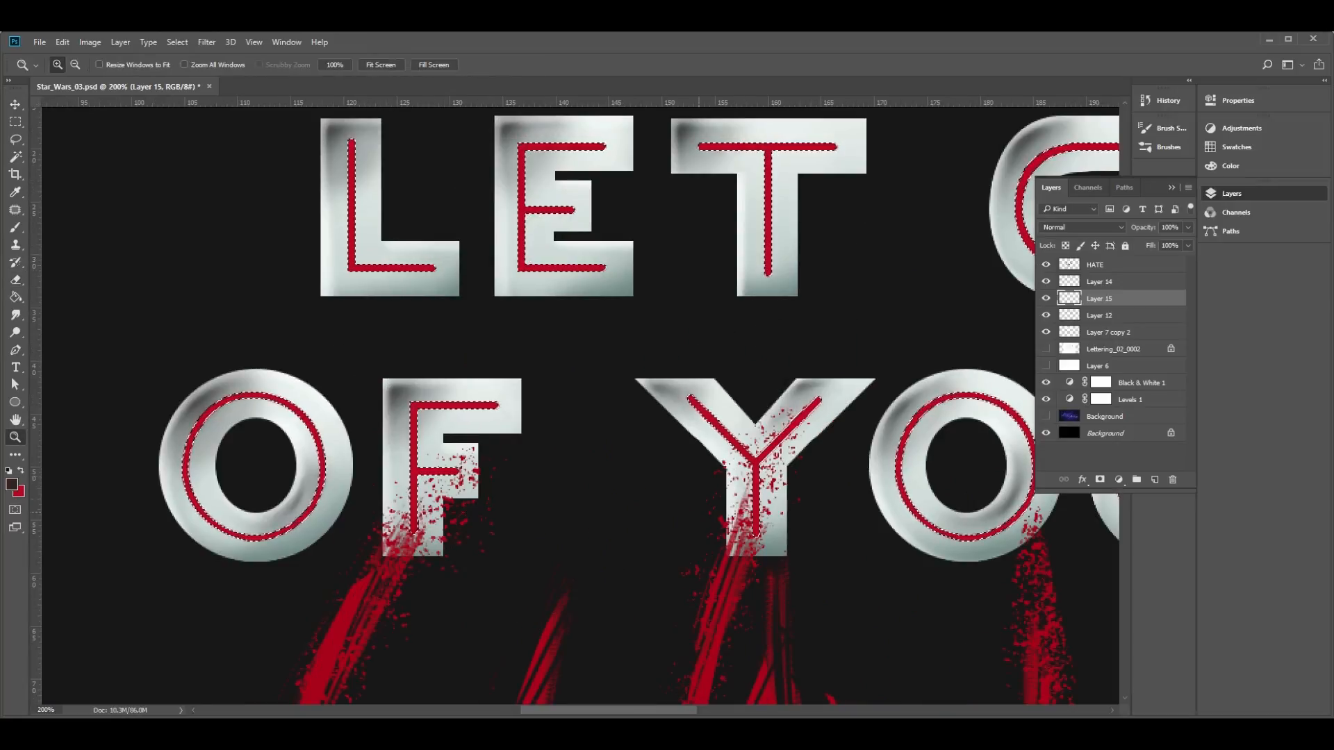
scroll(577, 403, "up", 1)
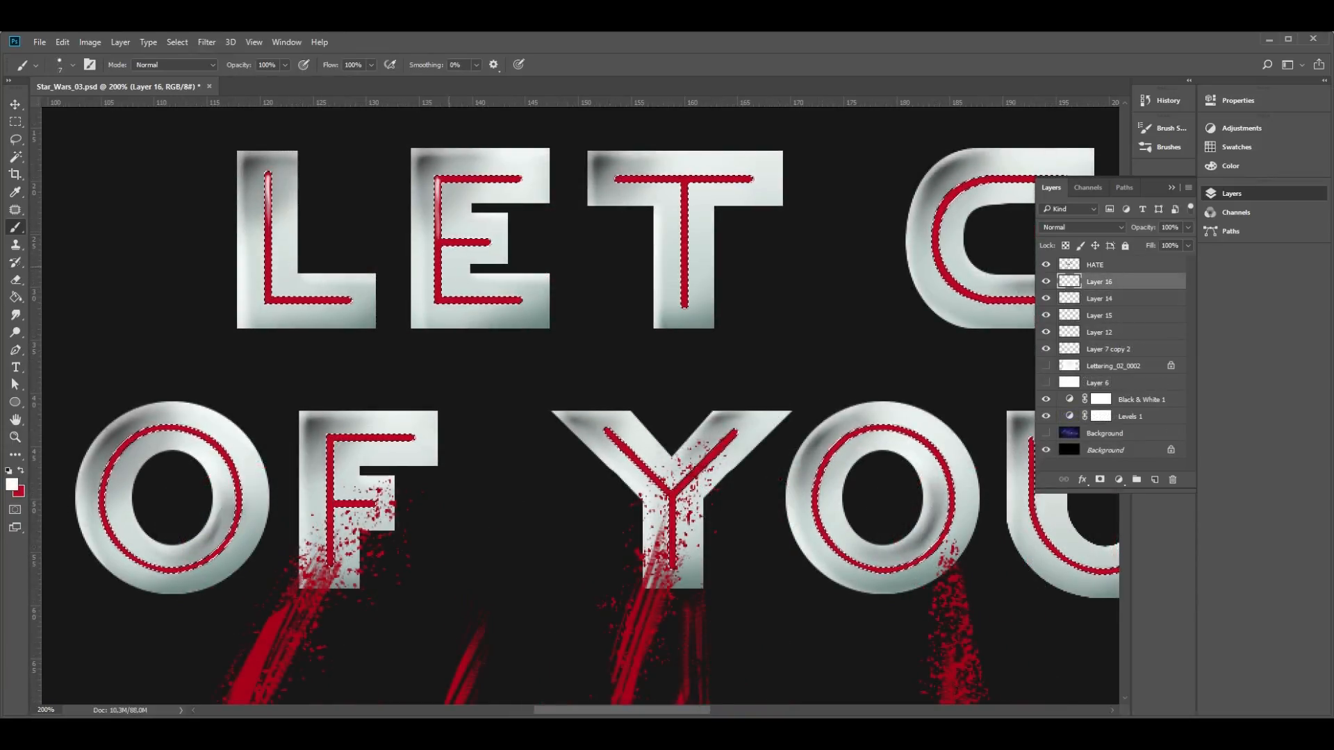
left_click_drag(684, 181, 684, 240)
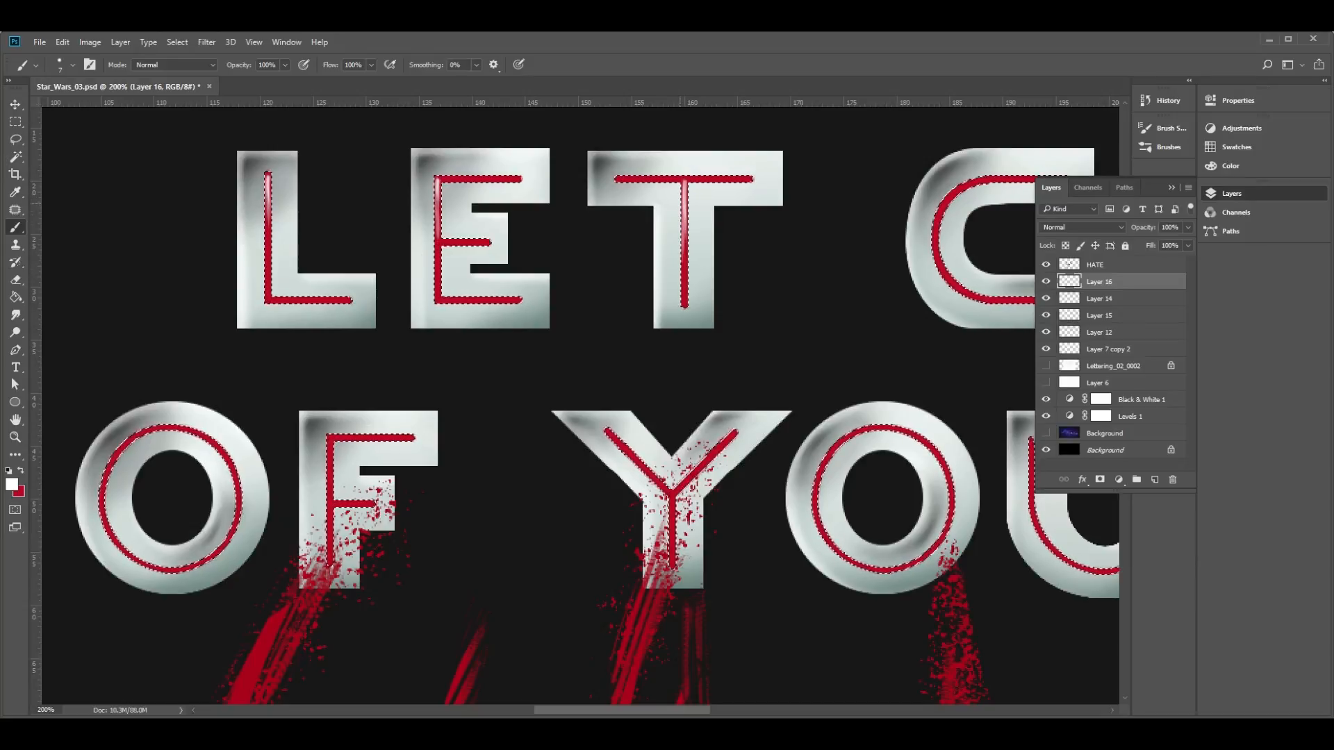
left_click_drag(787, 264, 427, 319)
left_click_drag(607, 241, 580, 275)
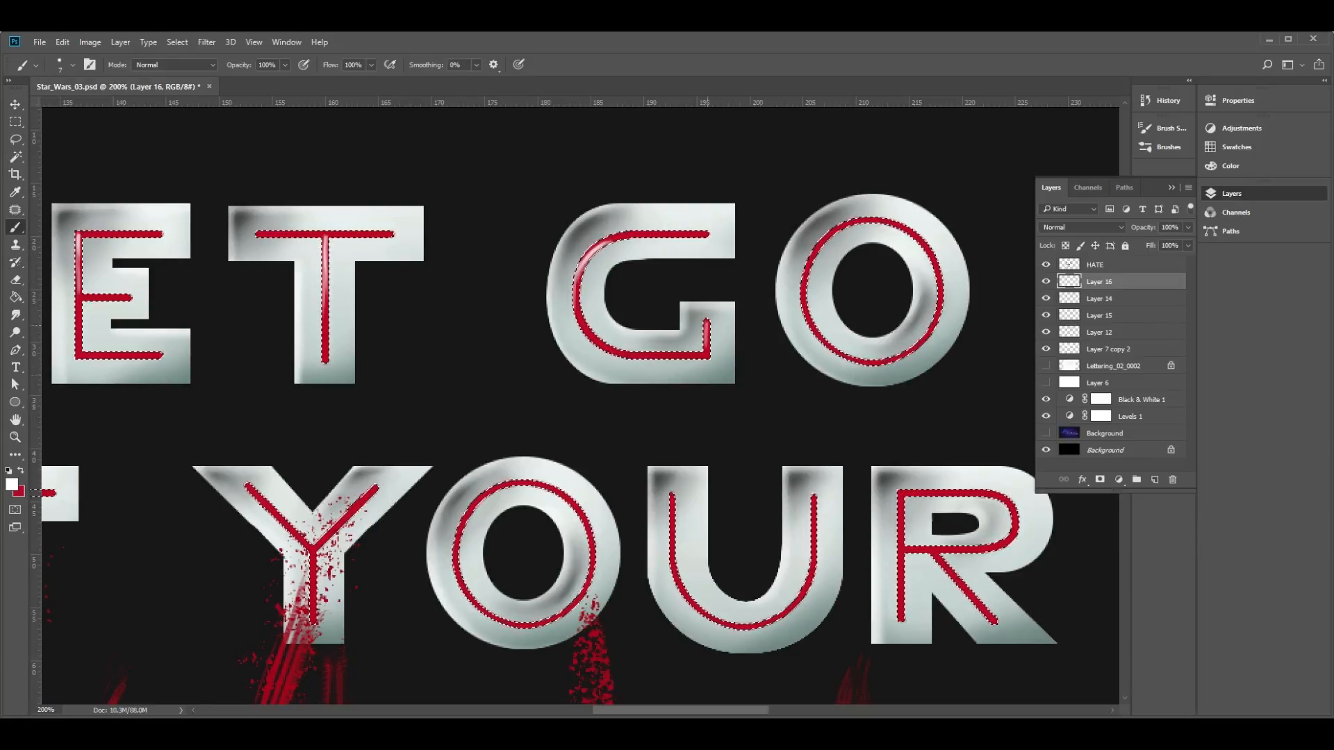
- Soften the G highlight and paint white highlights on the red lines of the O in GO, OF and the Y
key("e")
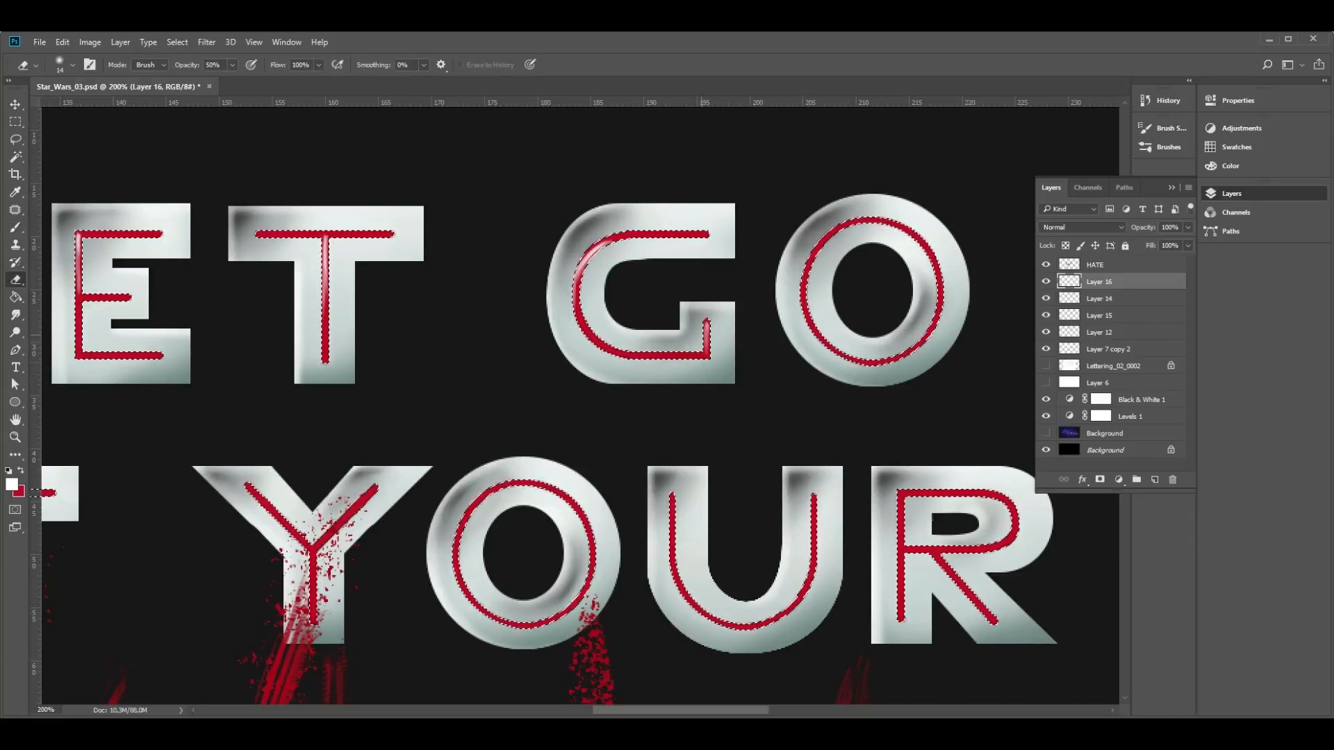
key("b")
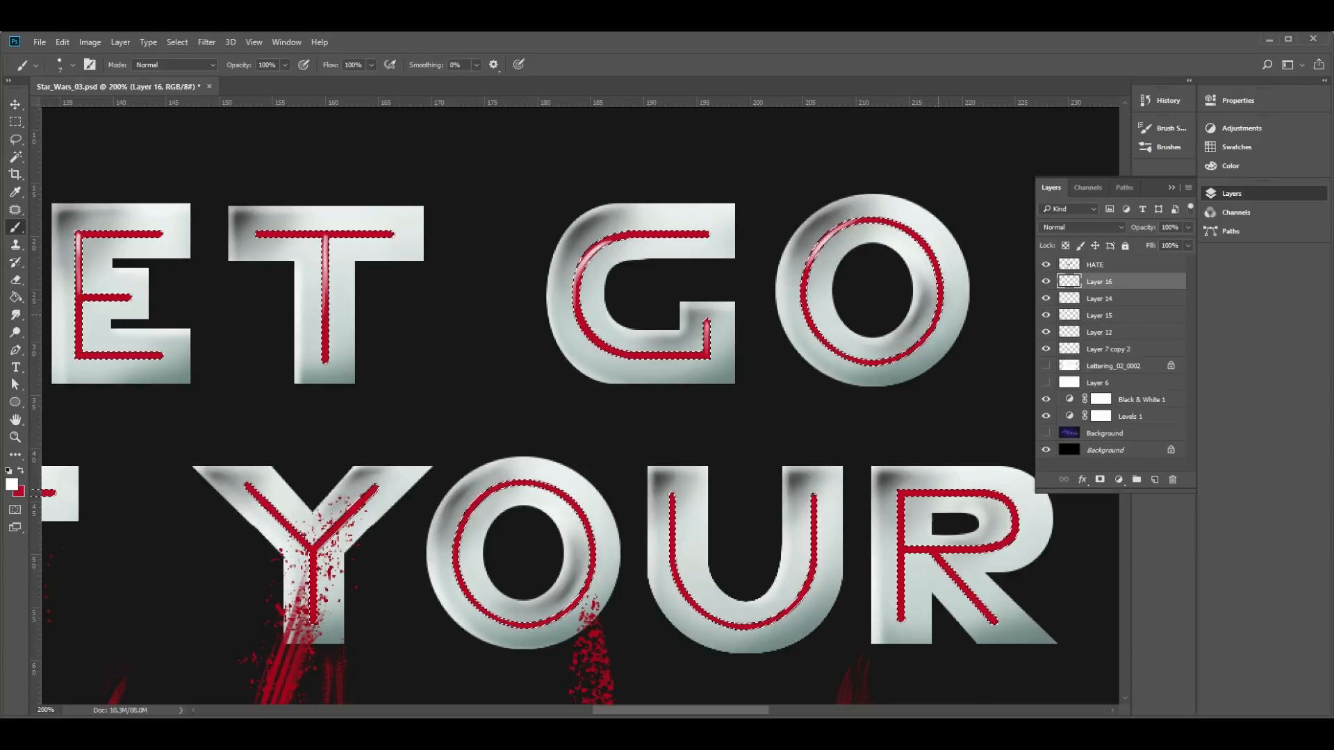
left_click_drag(337, 584, 771, 451)
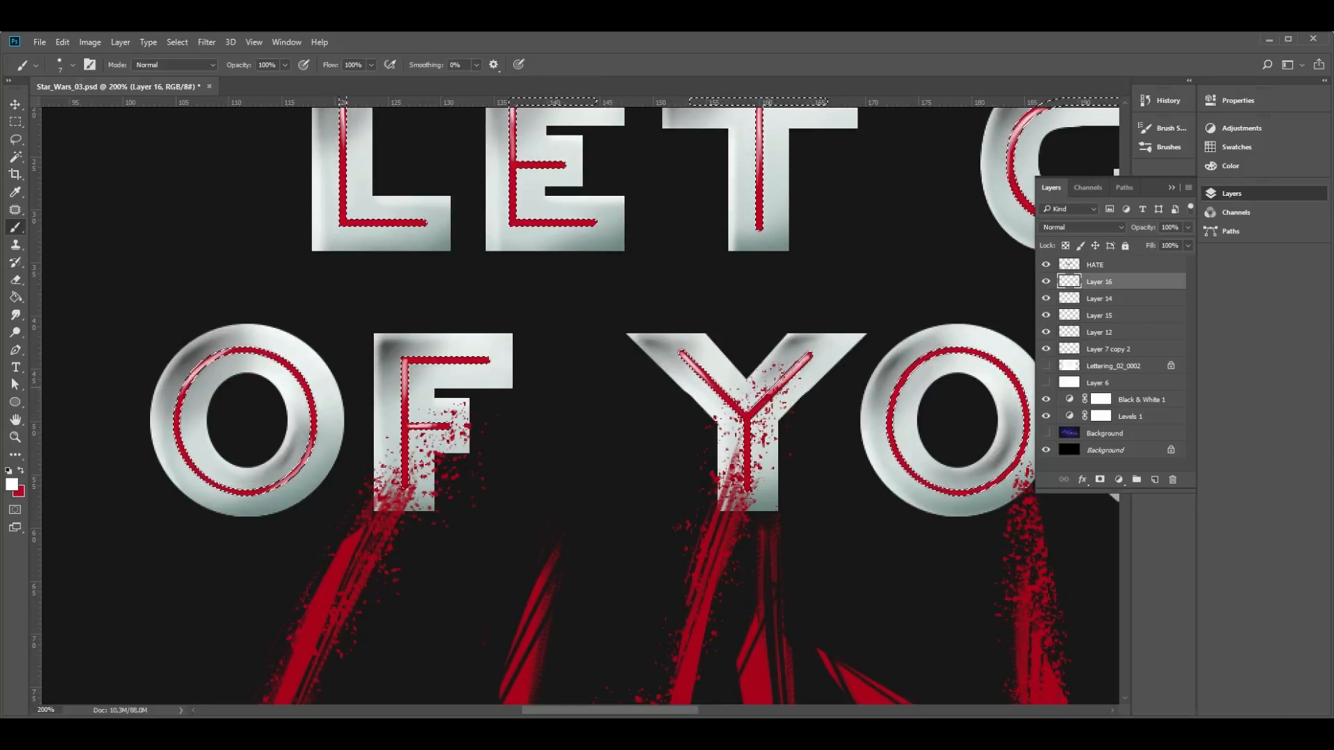
- Paint white highlights on the red lines inside the O, U and R of YOUR on Layer 16
left_click_drag(1022, 475, 549, 432)
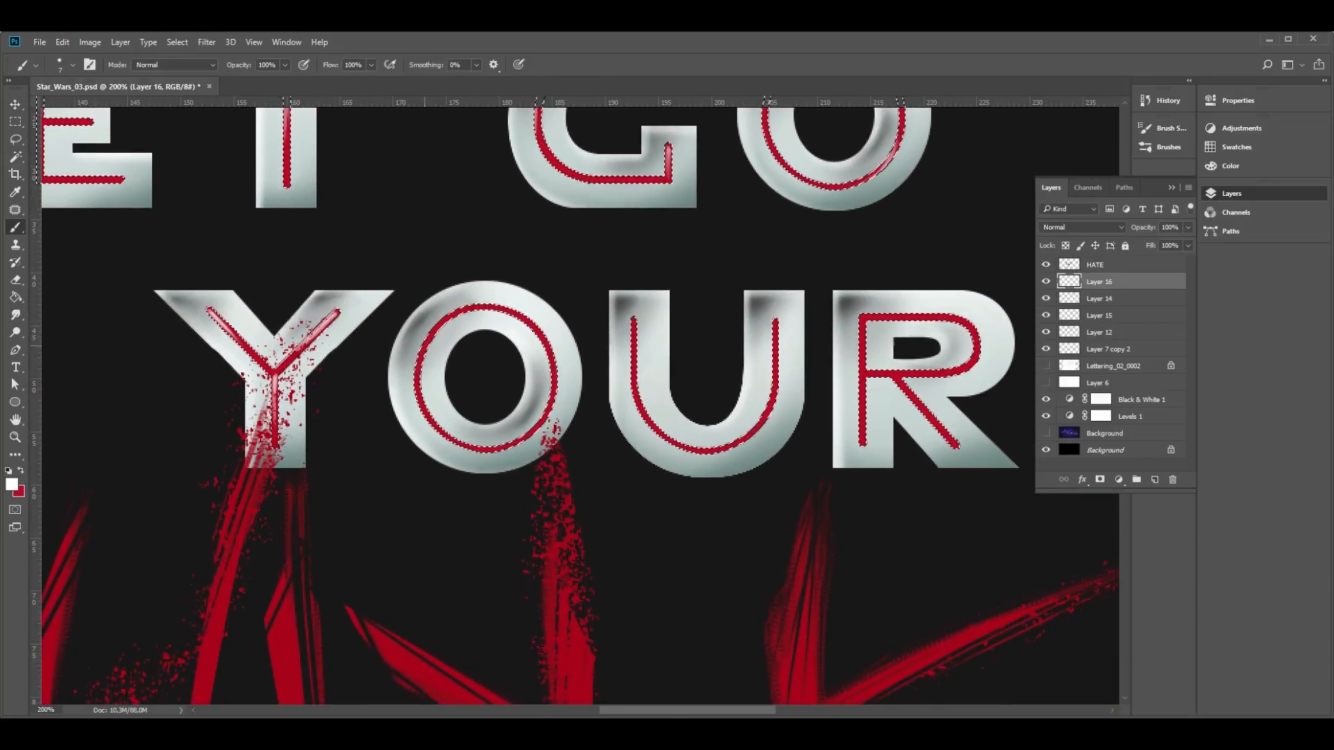
left_click_drag(419, 362, 481, 306)
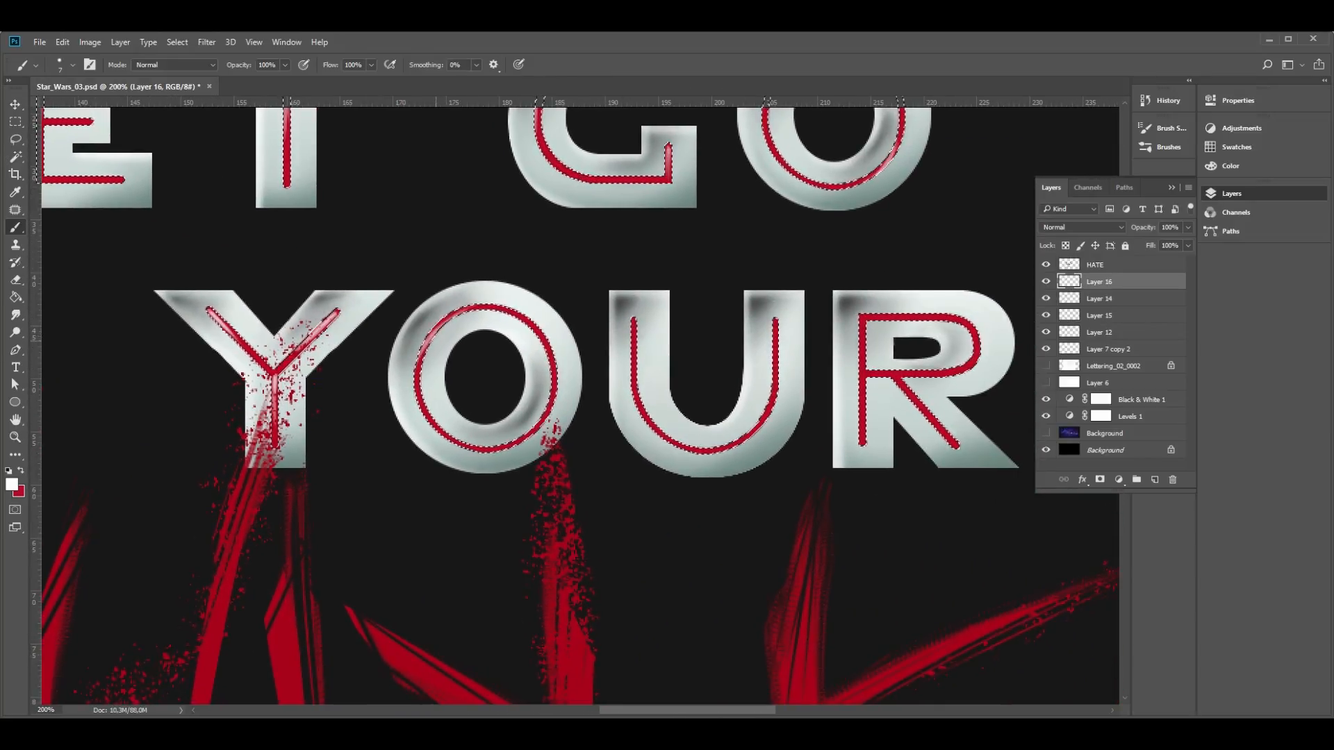
left_click_drag(418, 366, 470, 308)
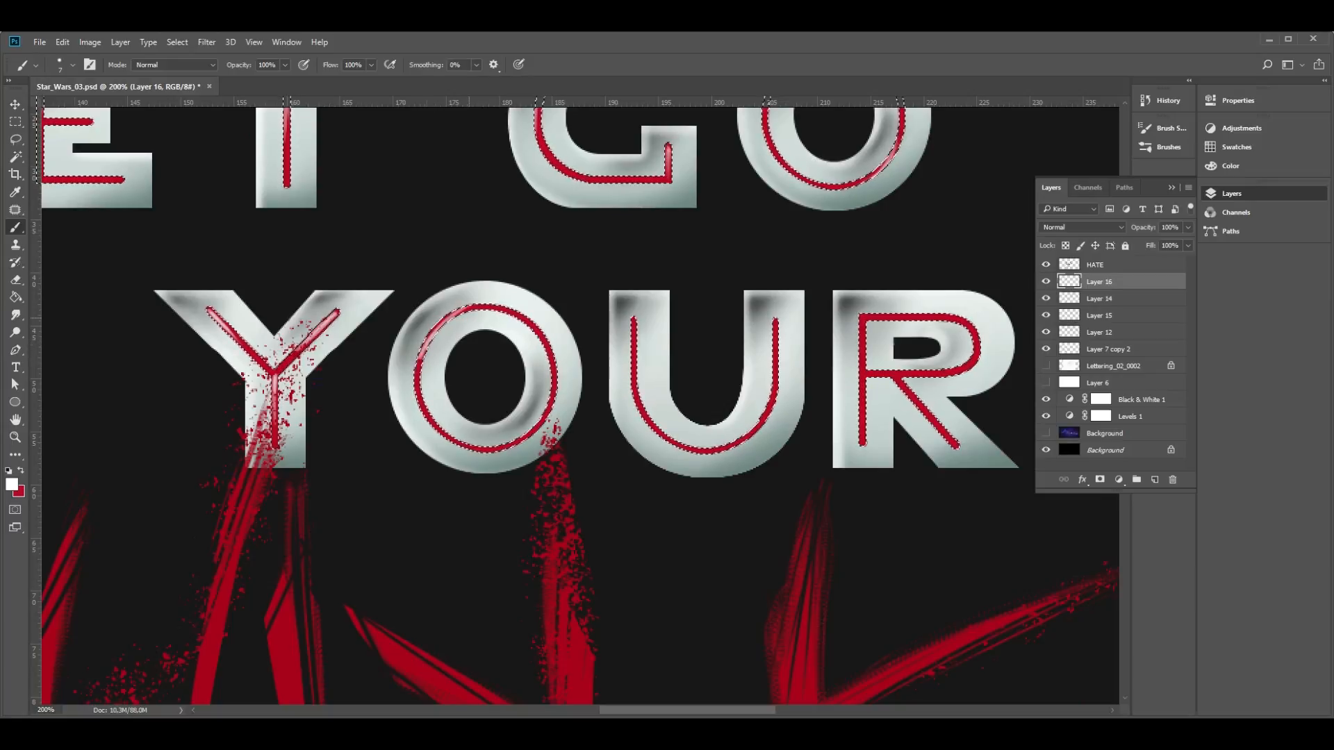
mouse_move(513, 445)
left_mouse_down()
mouse_move(554, 403)
mouse_move(514, 443)
left_mouse_up()
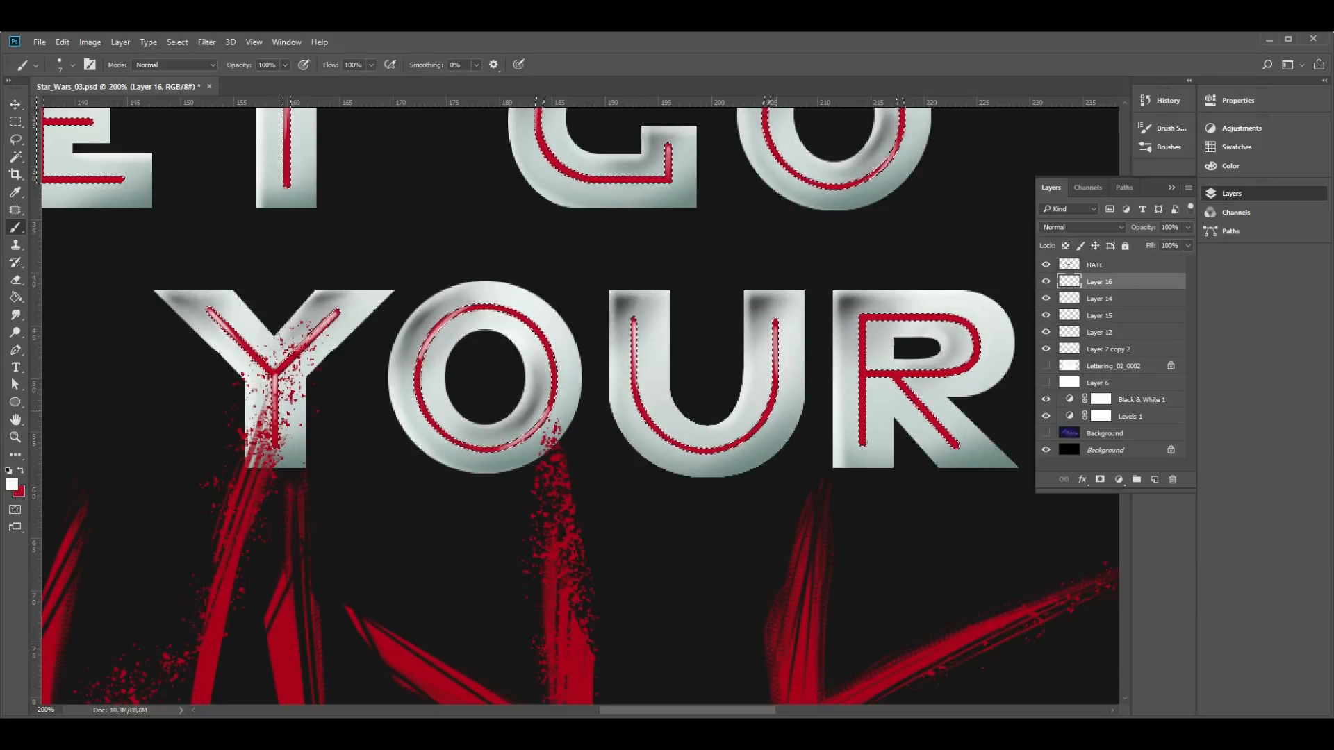
left_click_drag(799, 403, 565, 379)
mouse_move(628, 295)
left_mouse_down()
mouse_move(628, 328)
mouse_move(724, 421)
left_mouse_up()
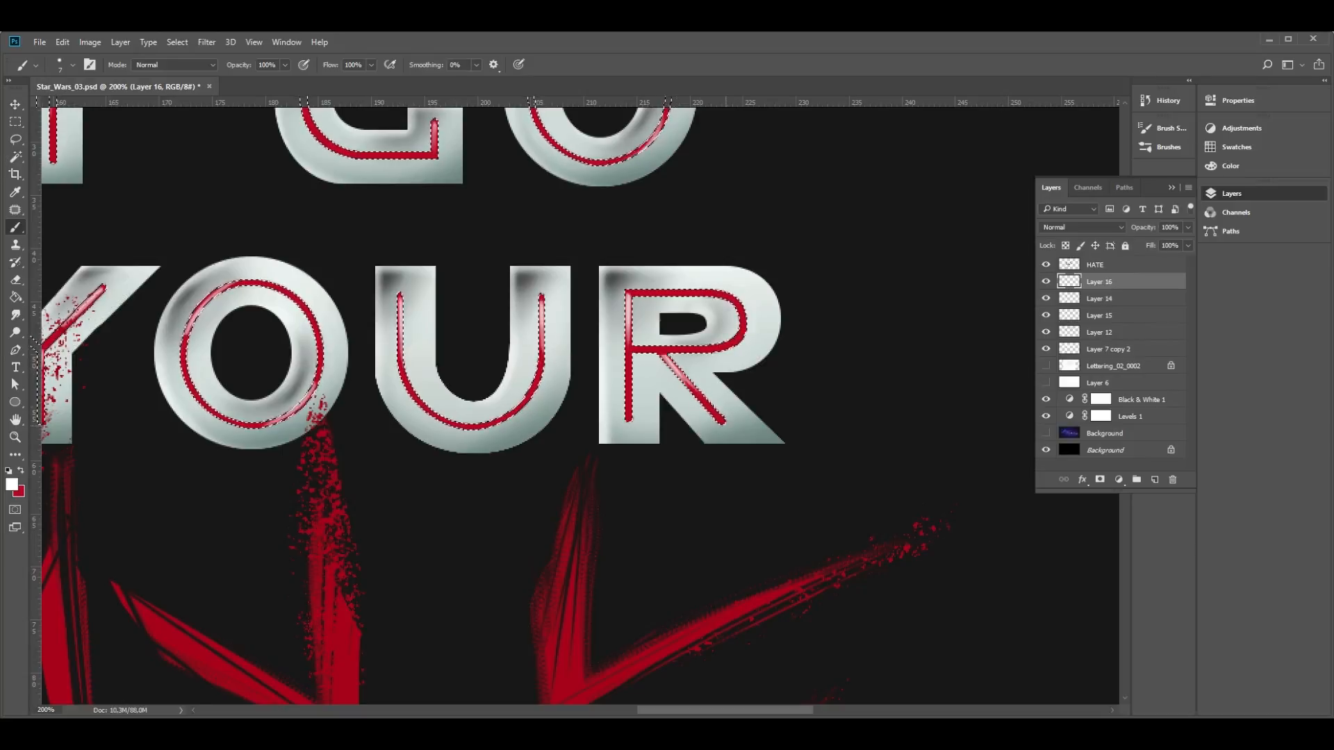
left_click_drag(743, 309, 727, 346)
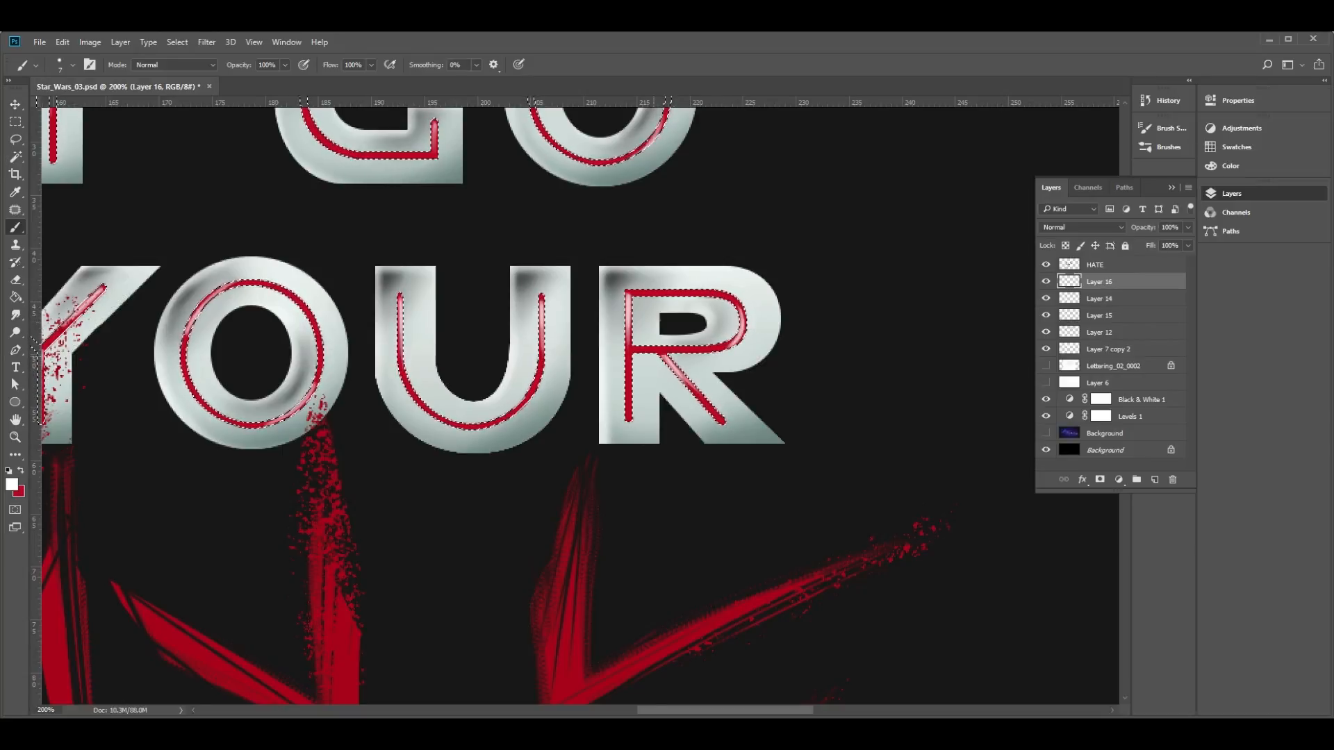
- Select the red inner lines on Layer 14 and expand the selection by 2 pixels, without applying the effect at canvas bounds
key("z")
left_click(619, 434, "alt")
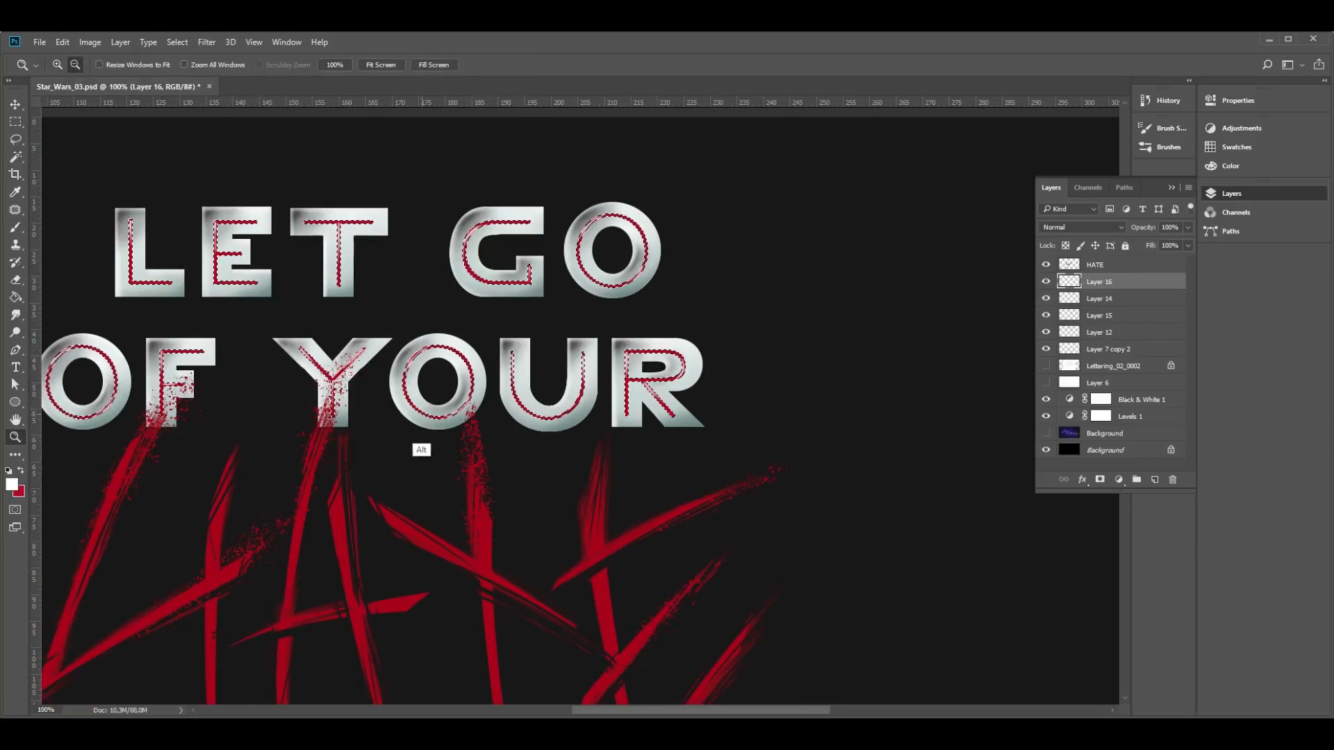
left_click(436, 452, "alt")
left_click_drag(395, 462, 561, 330)
left_click(409, 240)
left_click_drag(713, 298, 665, 384)
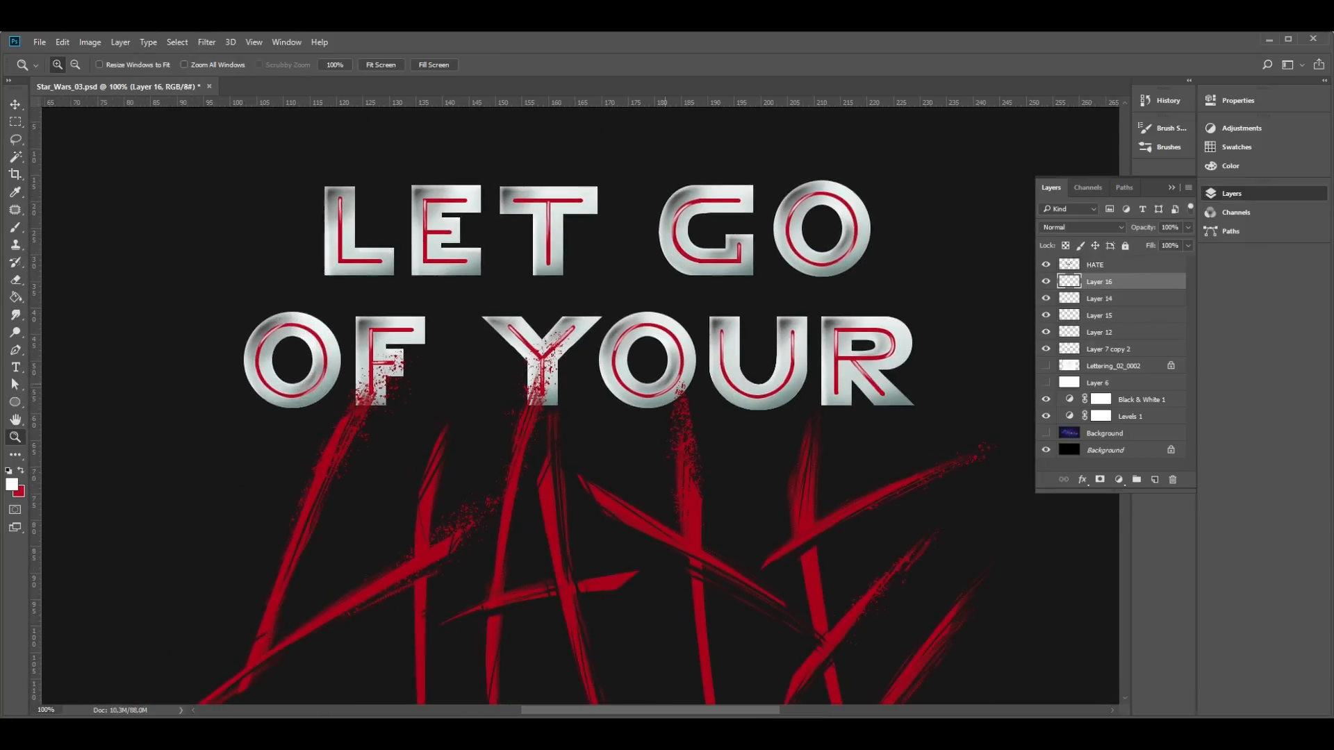
left_click(177, 42)
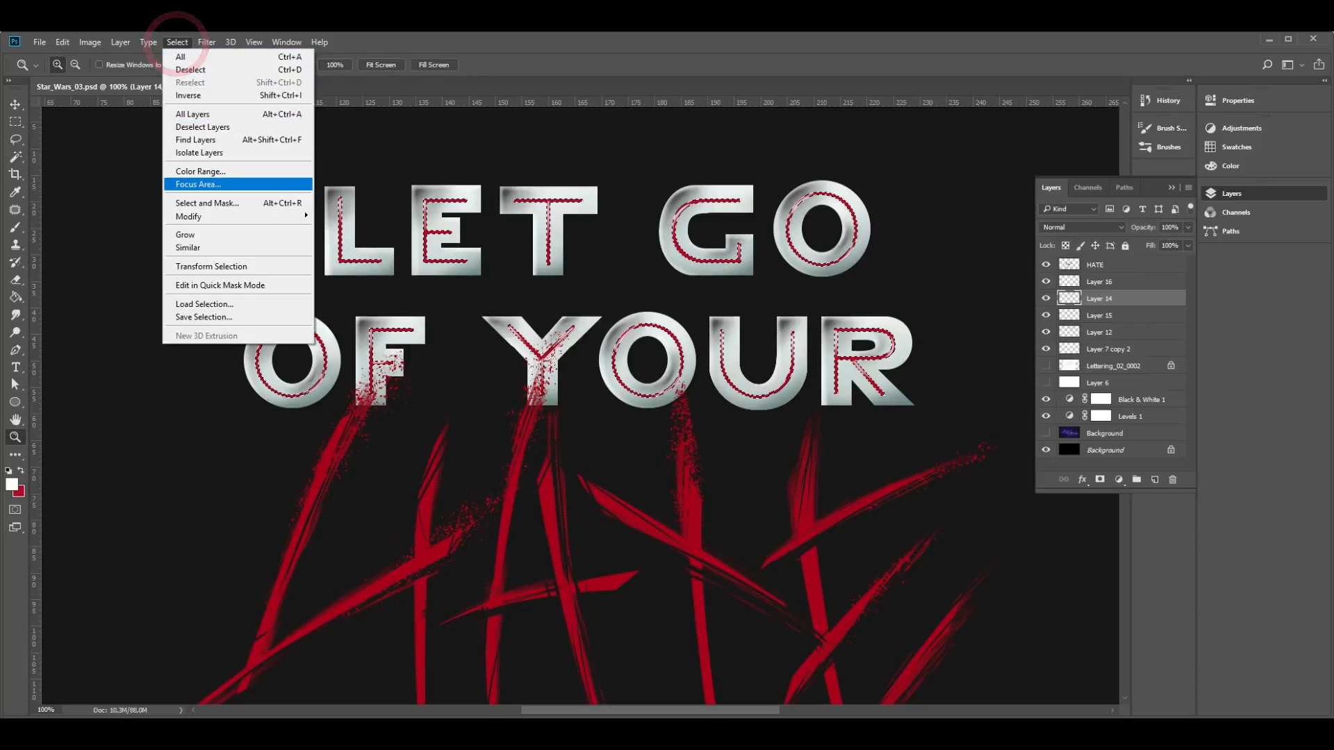
mouse_move(191, 217)
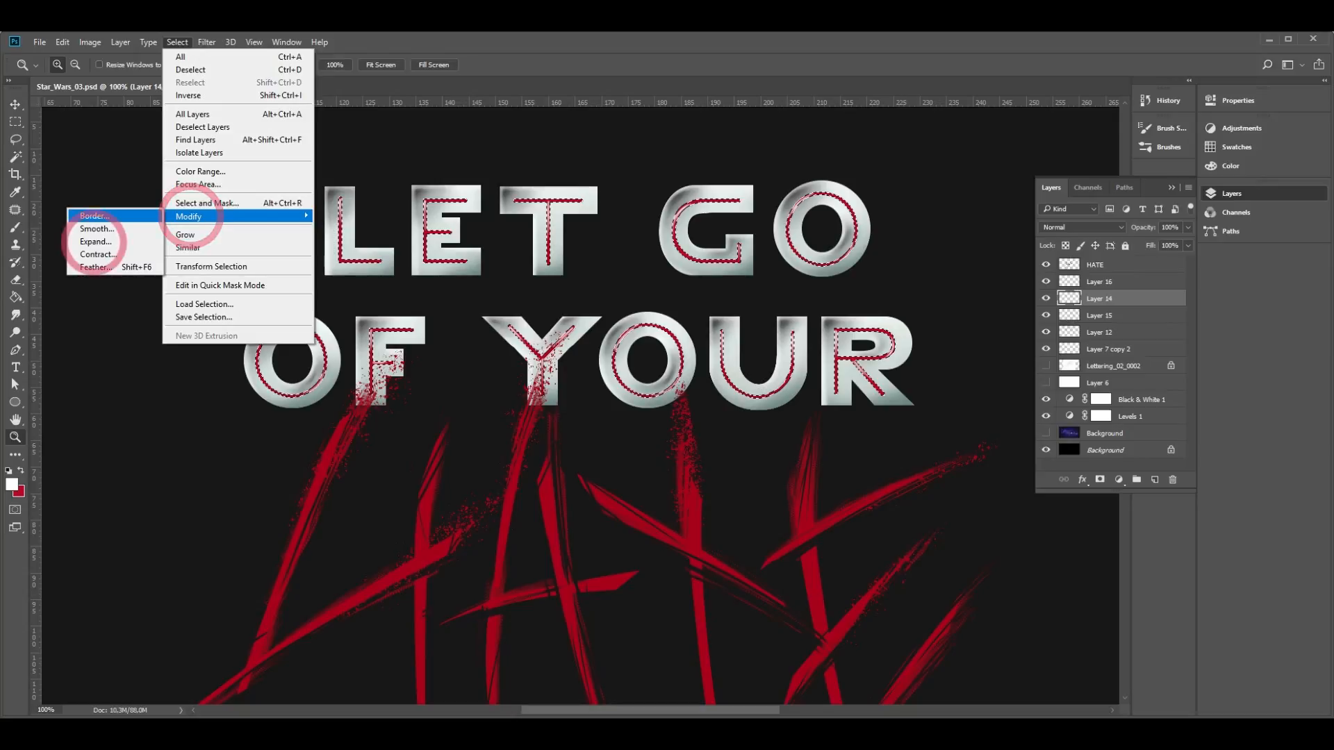
left_click(94, 242)
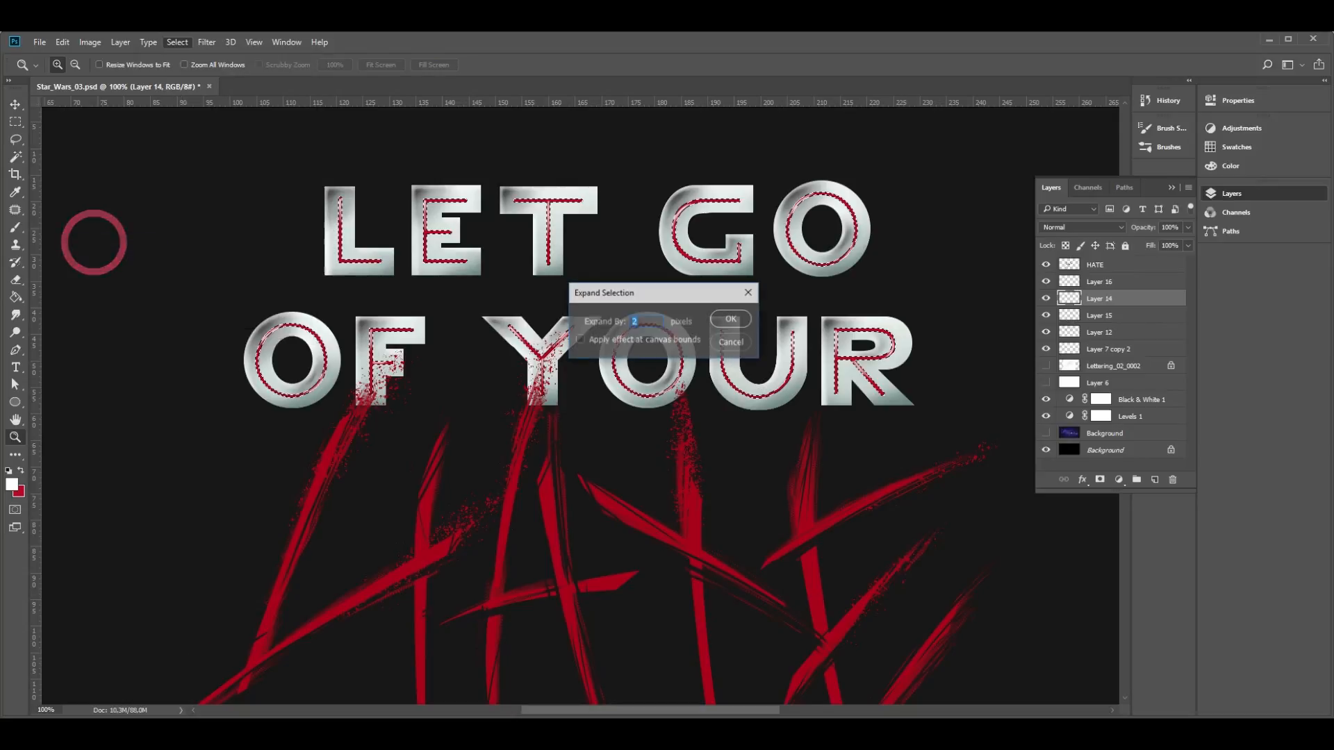
left_click(580, 340)
left_click(580, 339)
key("Return")
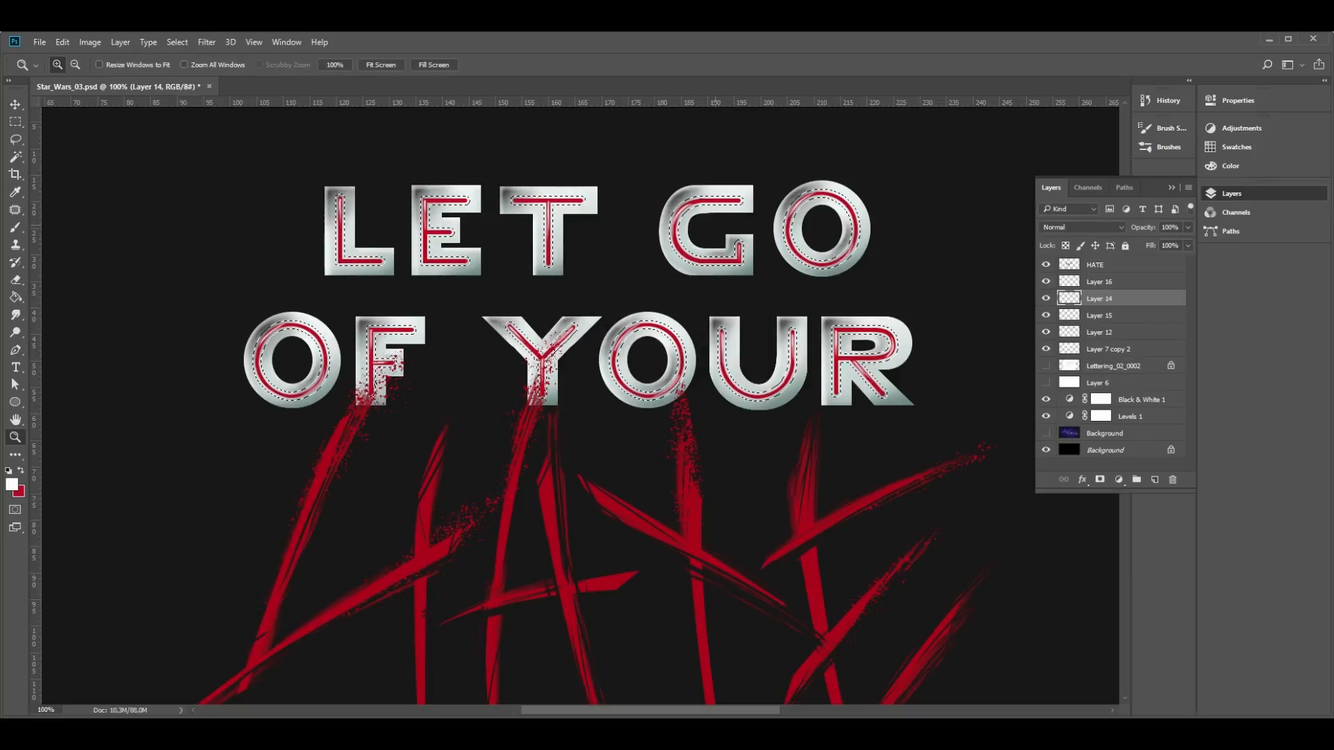
- Clear the expanded selection on Layer 14 and refill it with the lettering's red to thicken the inner lines
key("g")
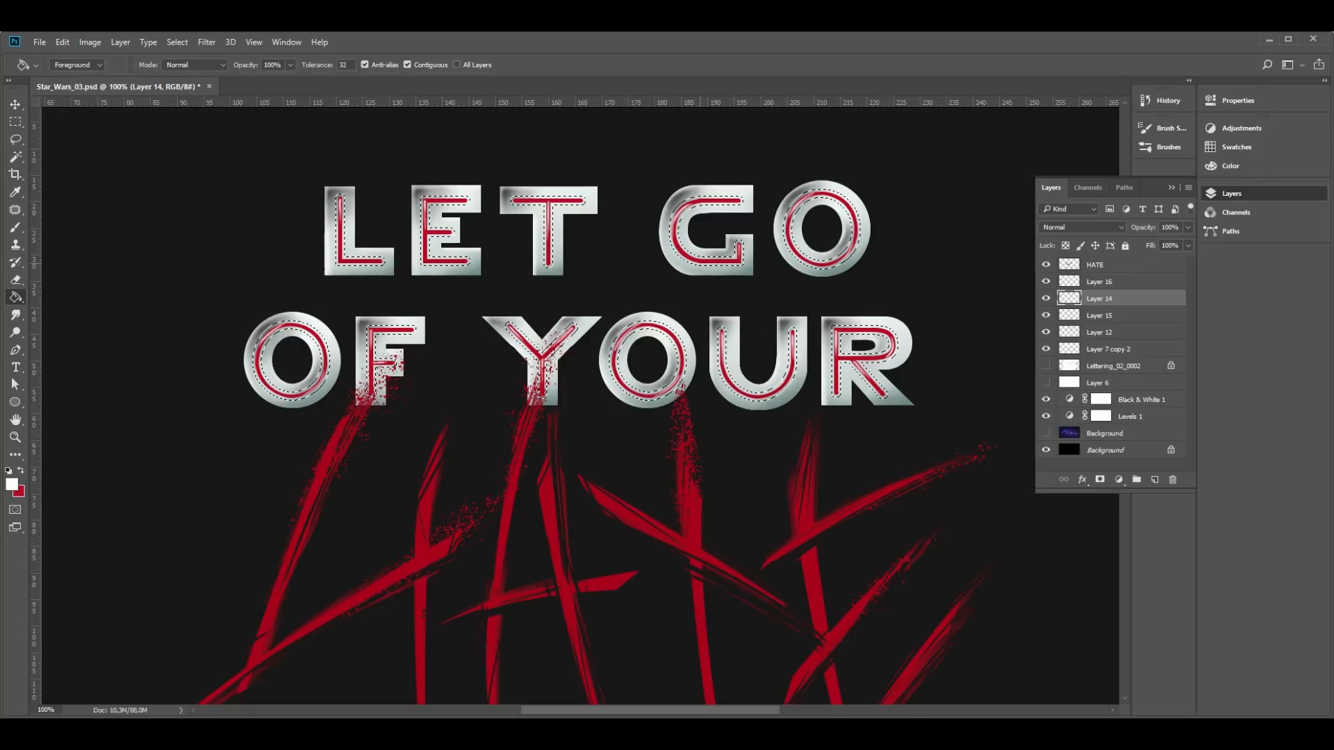
left_click(654, 326, "alt")
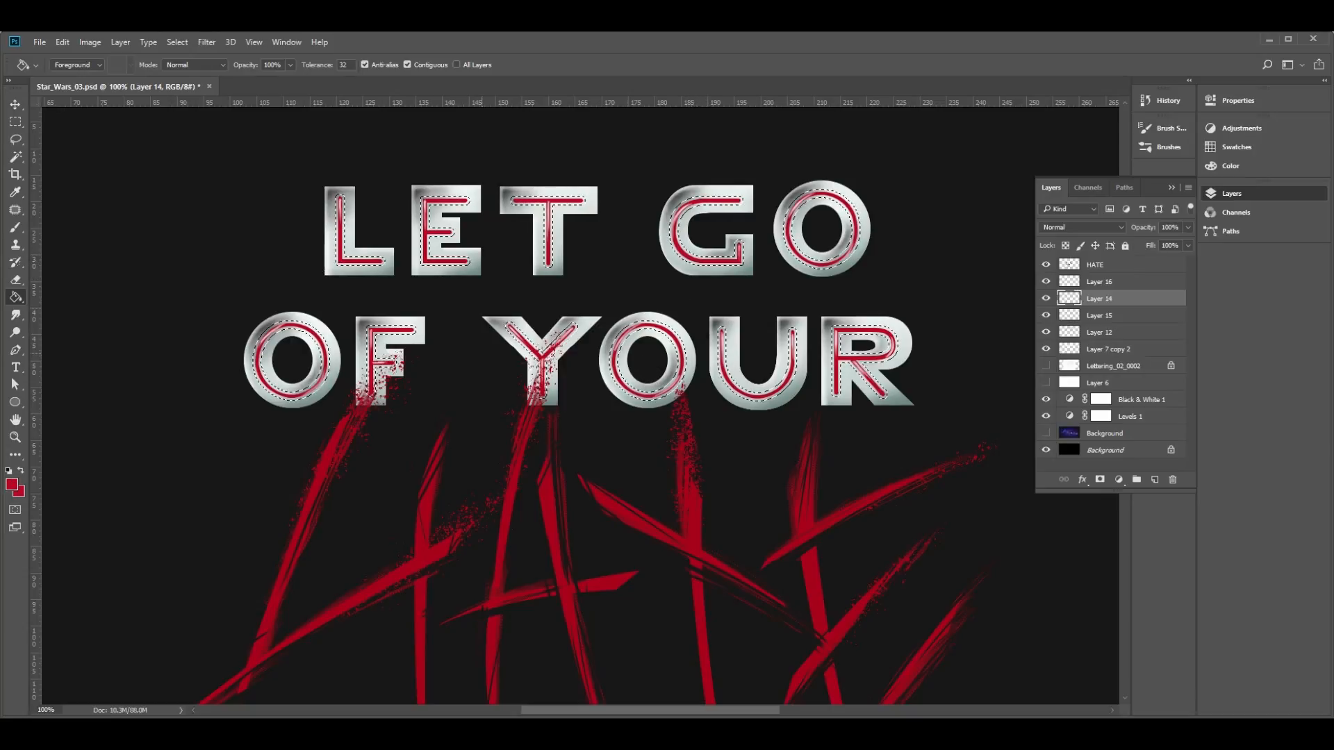
key("z")
left_click(410, 444)
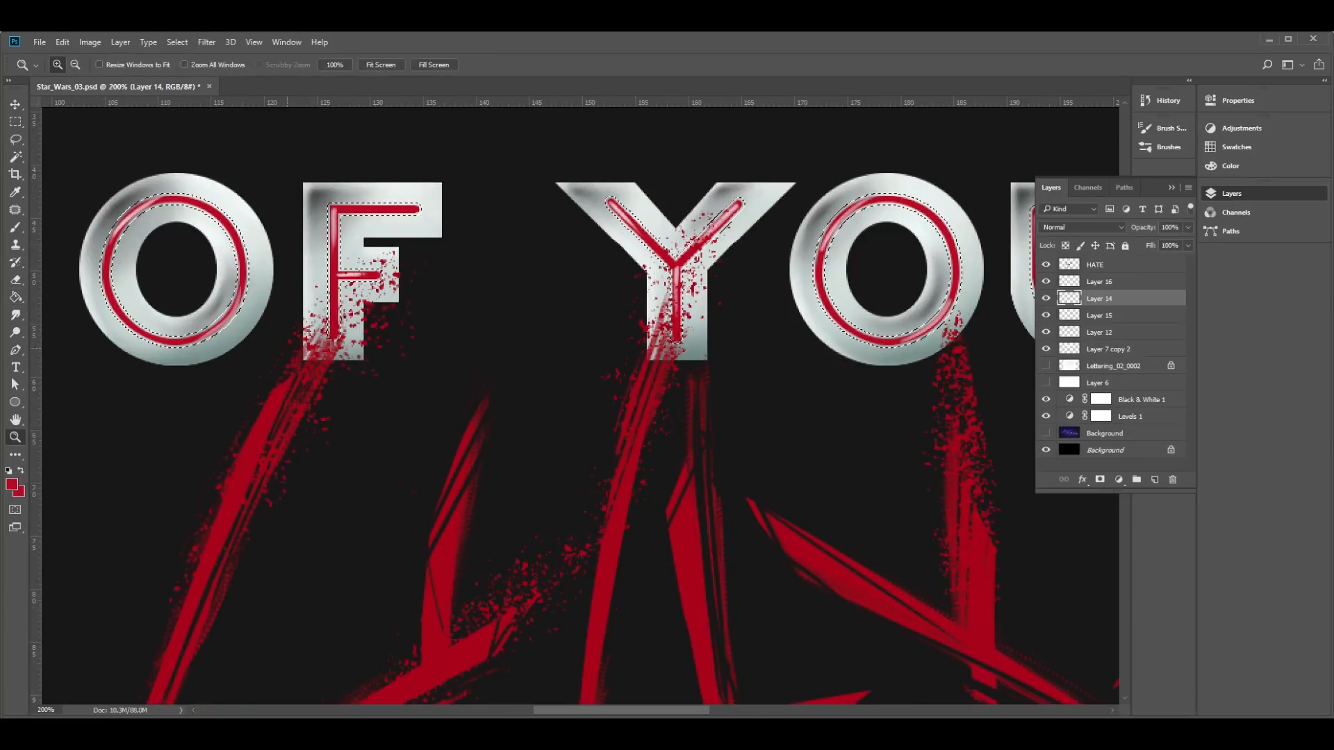
key("Delete")
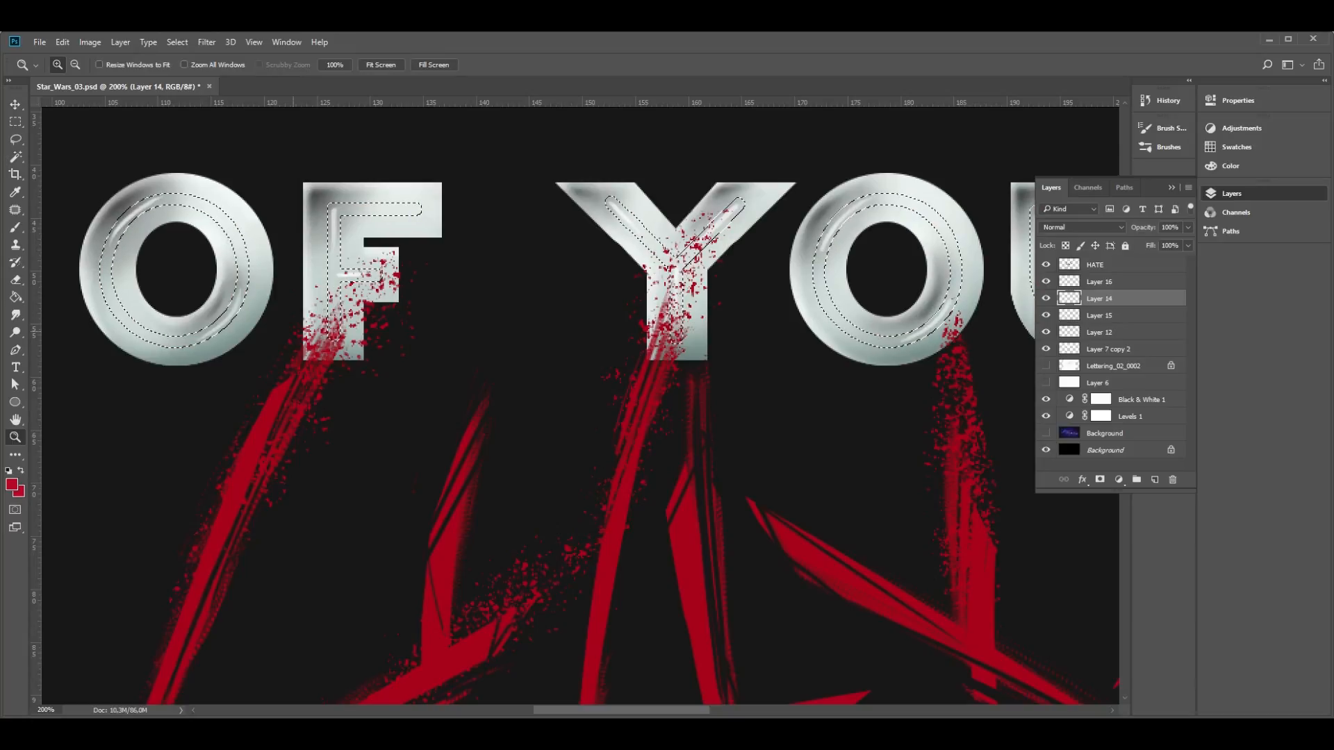
key("g")
key("alt+BackSpace")
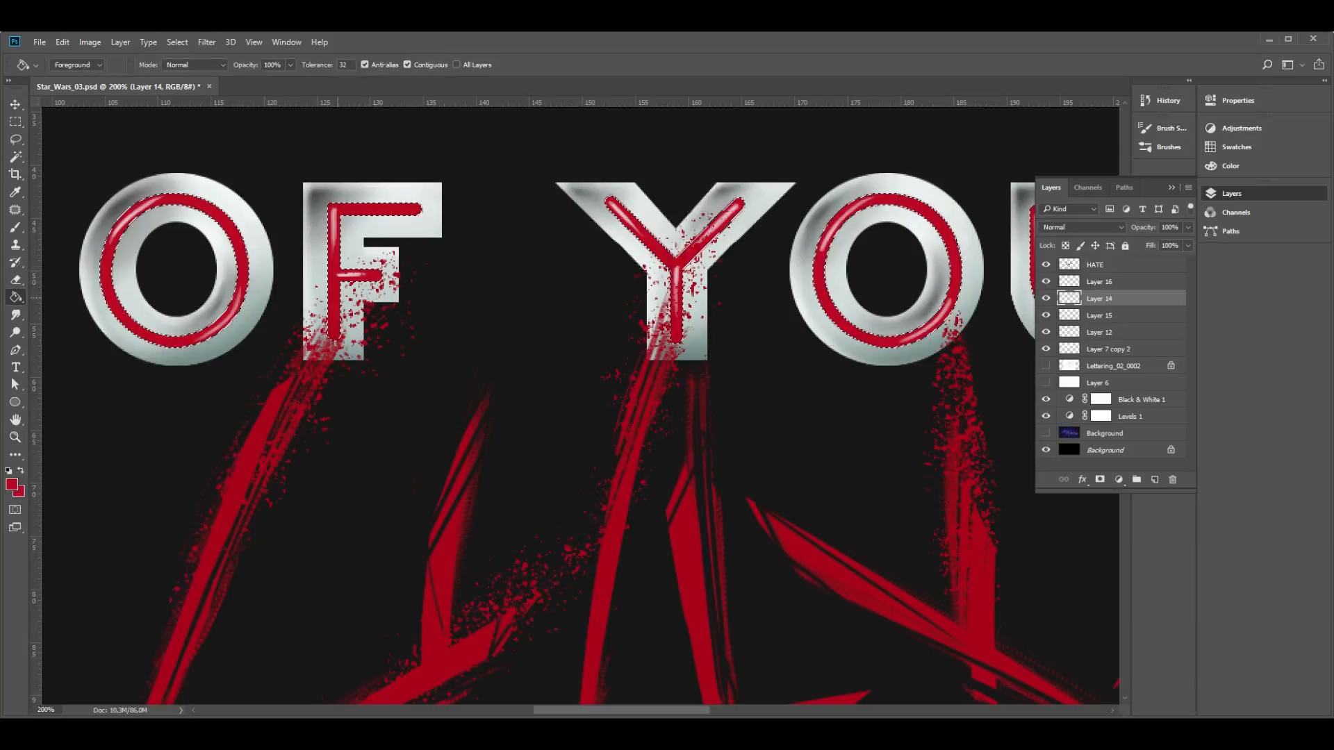
- Collapse Group 1 with the silver letters, add a layer mask to it and choose a splatter brush
left_click(1061, 297)
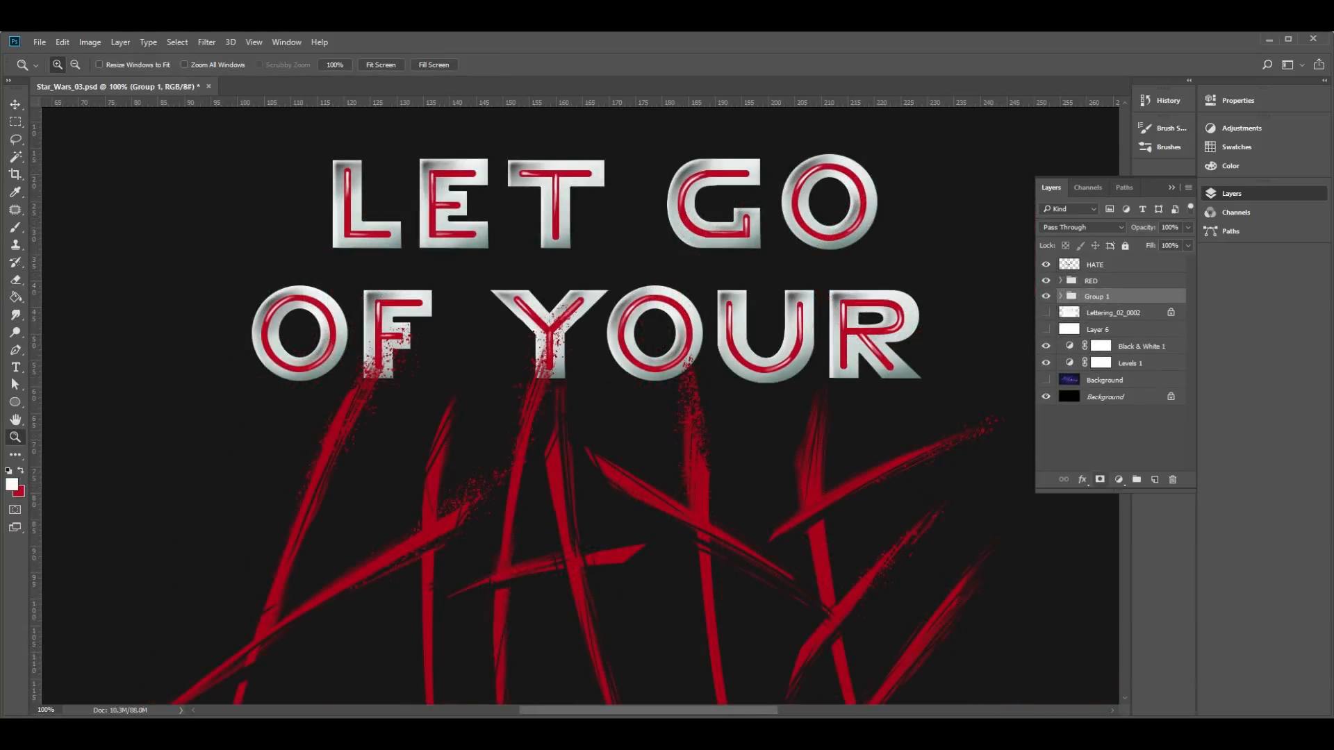
left_click(1100, 480)
key("b")
left_click(73, 64)
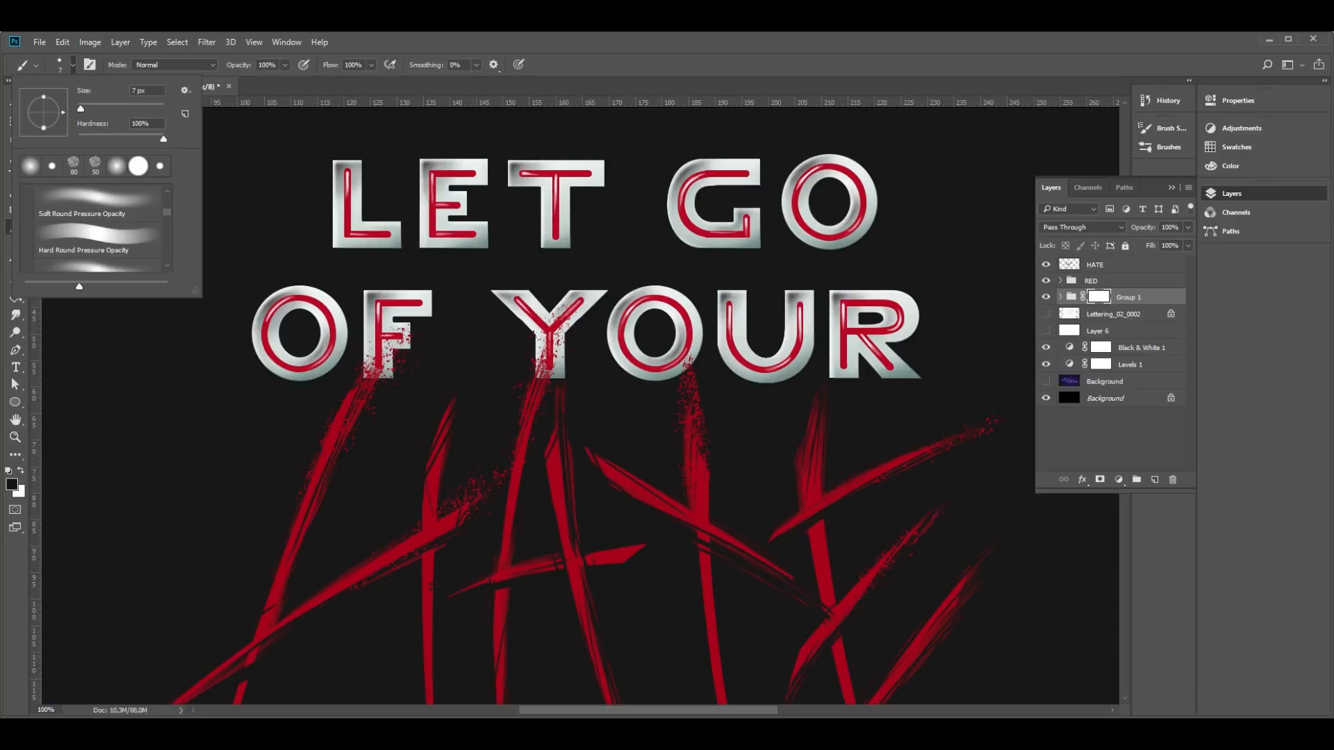
double_click(73, 165)
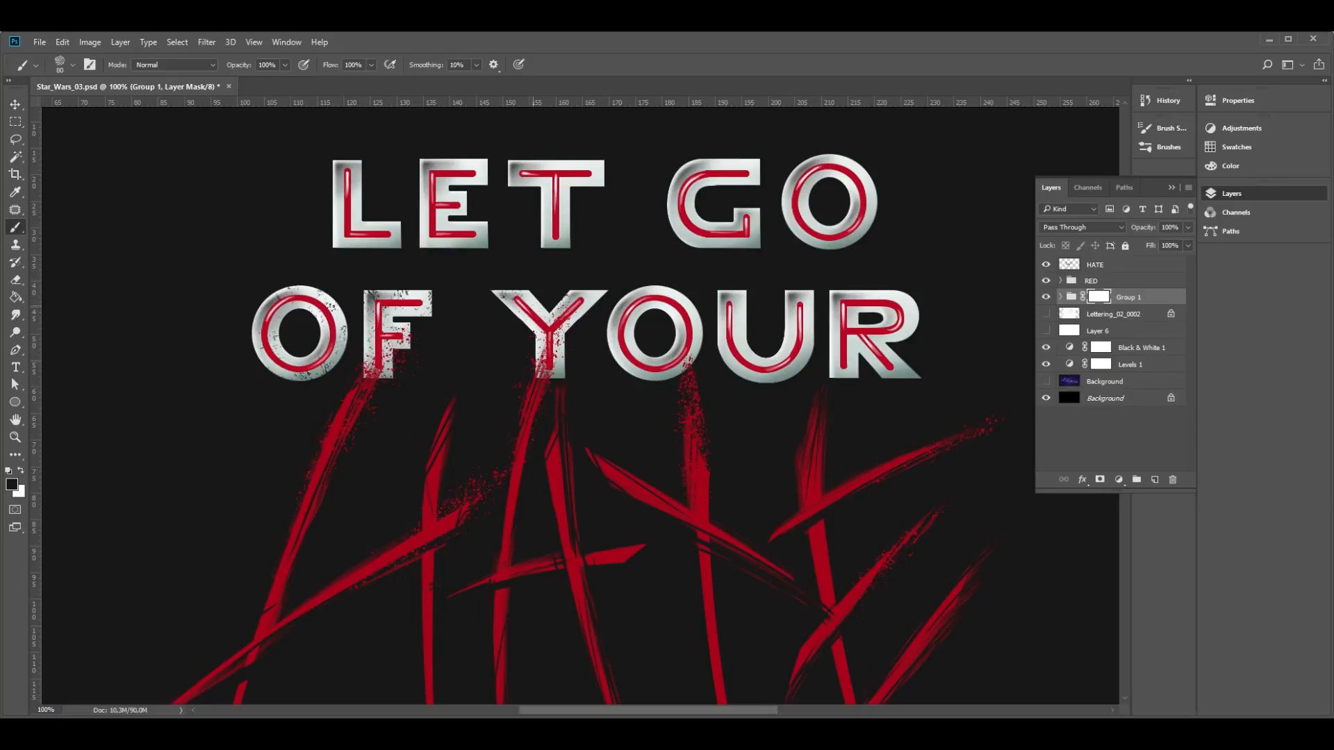
- Distress the O, U and R of YOUR with black splatter dabs on the Group 1 mask
left_click(631, 343)
key("alt")
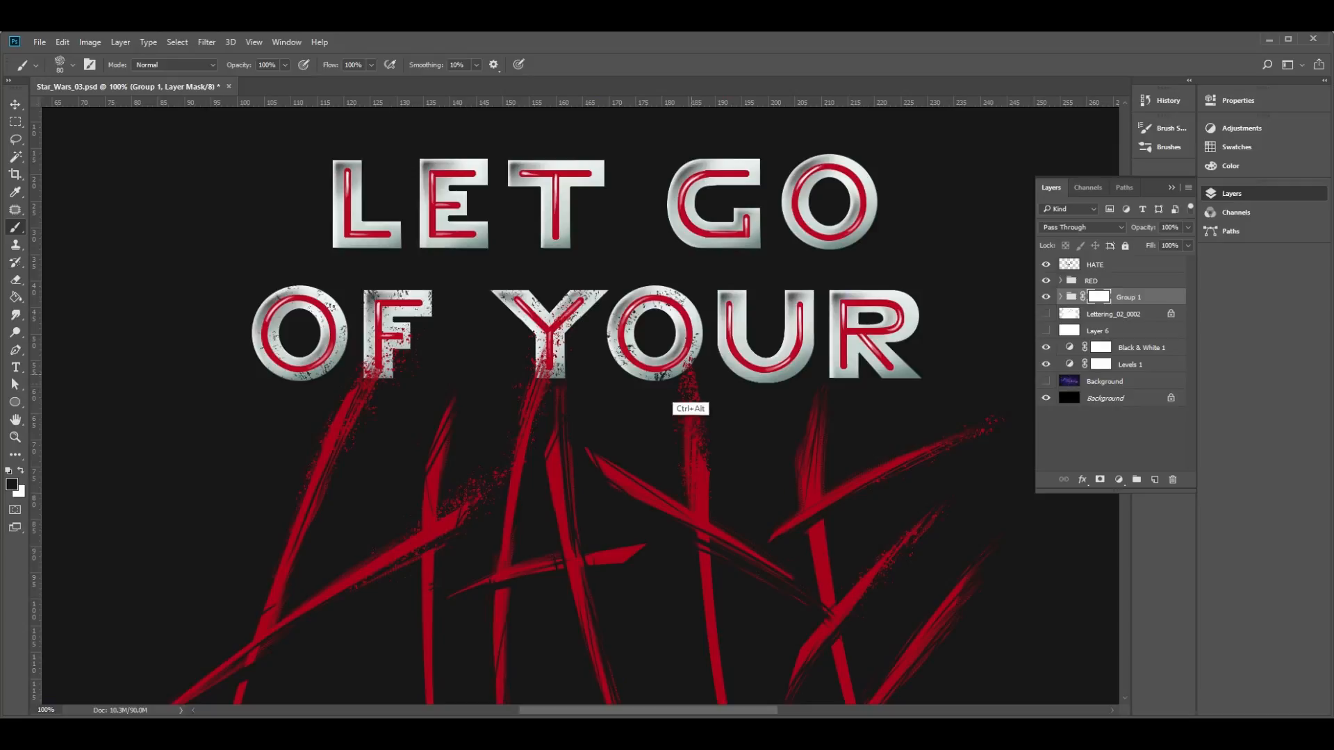
mouse_move(739, 310)
left_mouse_down()
mouse_move(729, 336)
mouse_move(762, 341)
left_mouse_up()
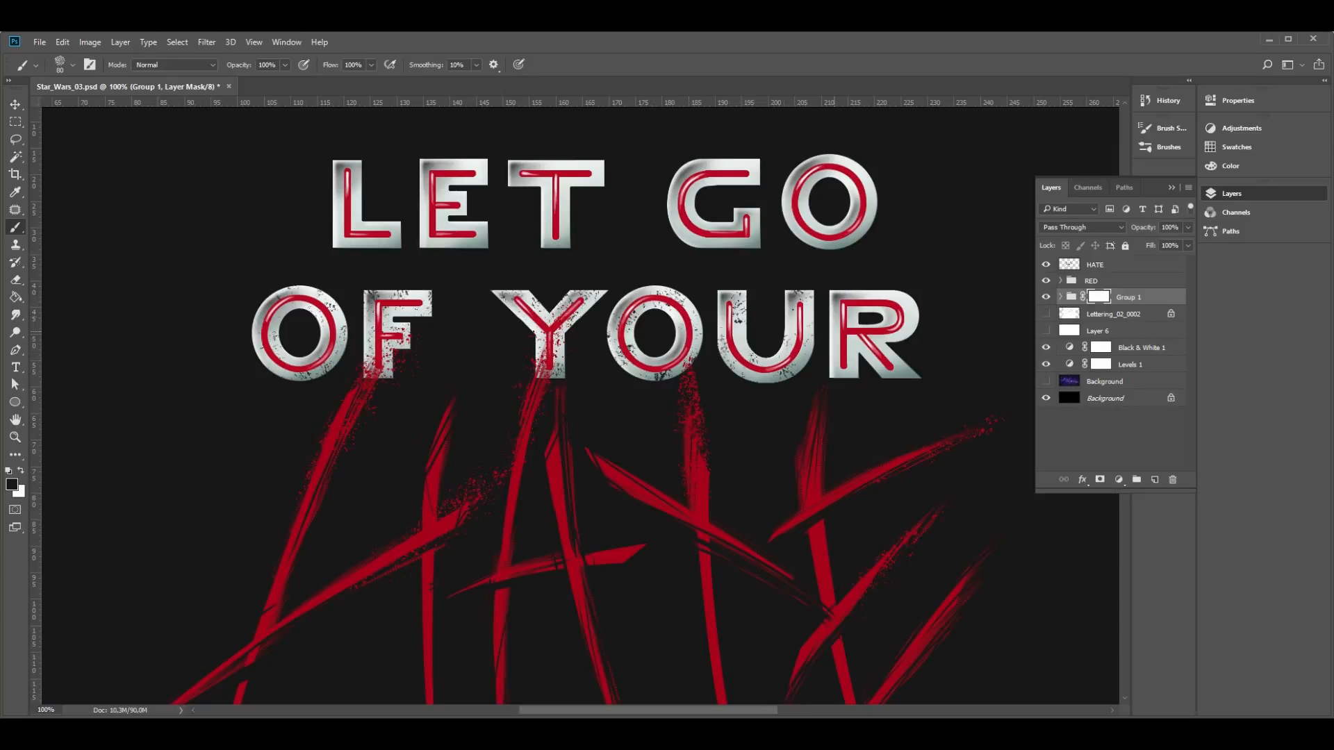
left_click_drag(852, 376, 916, 356)
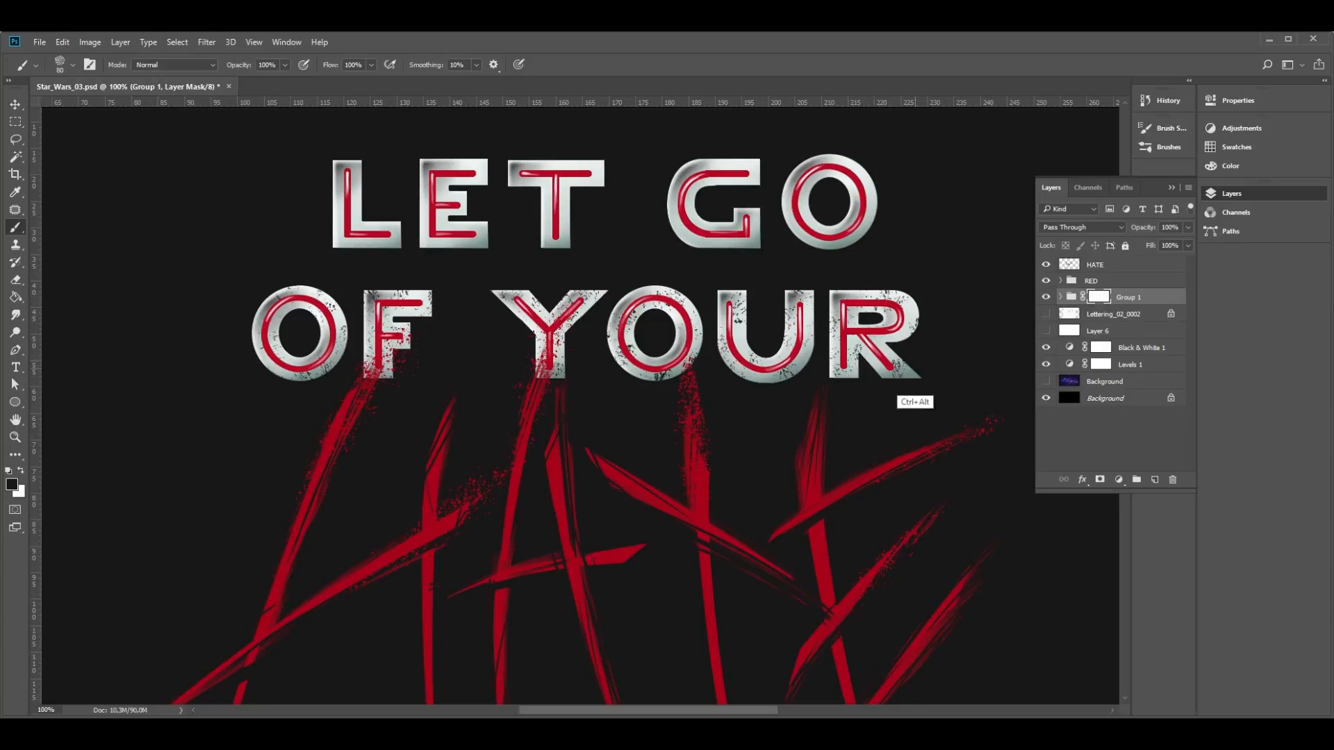
left_click(891, 344)
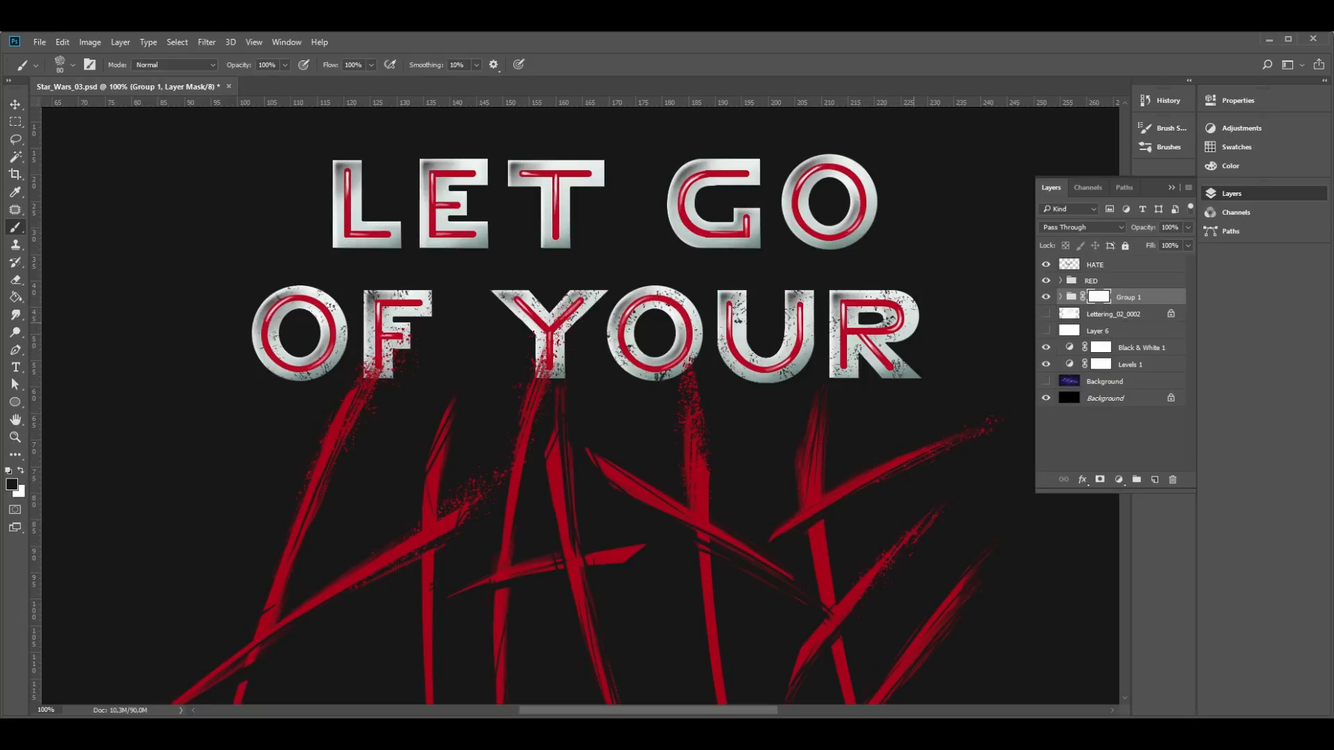
- Distress the letters L, E and T of LET with black splatter dabs on the Group 1 mask
left_click(367, 225)
left_click(392, 235)
left_click_drag(431, 237, 457, 235)
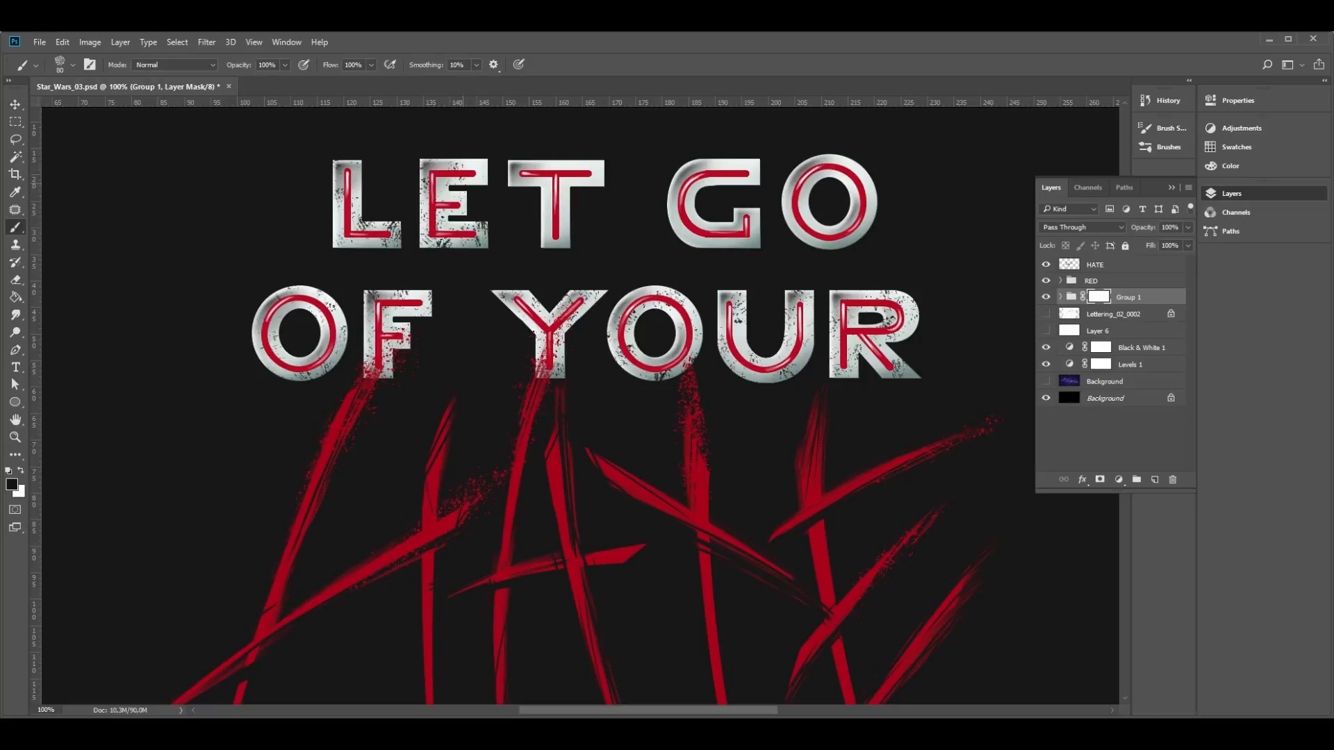
left_click(546, 172)
left_click(522, 175)
left_click(547, 217)
left_click(556, 239)
left_click(594, 174)
- Distress the G and O of GO with black splatter on the Group 1 mask, undoing the last dab on the O
left_click(695, 178)
left_click(717, 181)
left_click(750, 171)
left_click(707, 224)
left_click(738, 217)
left_click(740, 243)
left_click(681, 226)
left_click(692, 231)
left_click(816, 219)
left_click(794, 184)
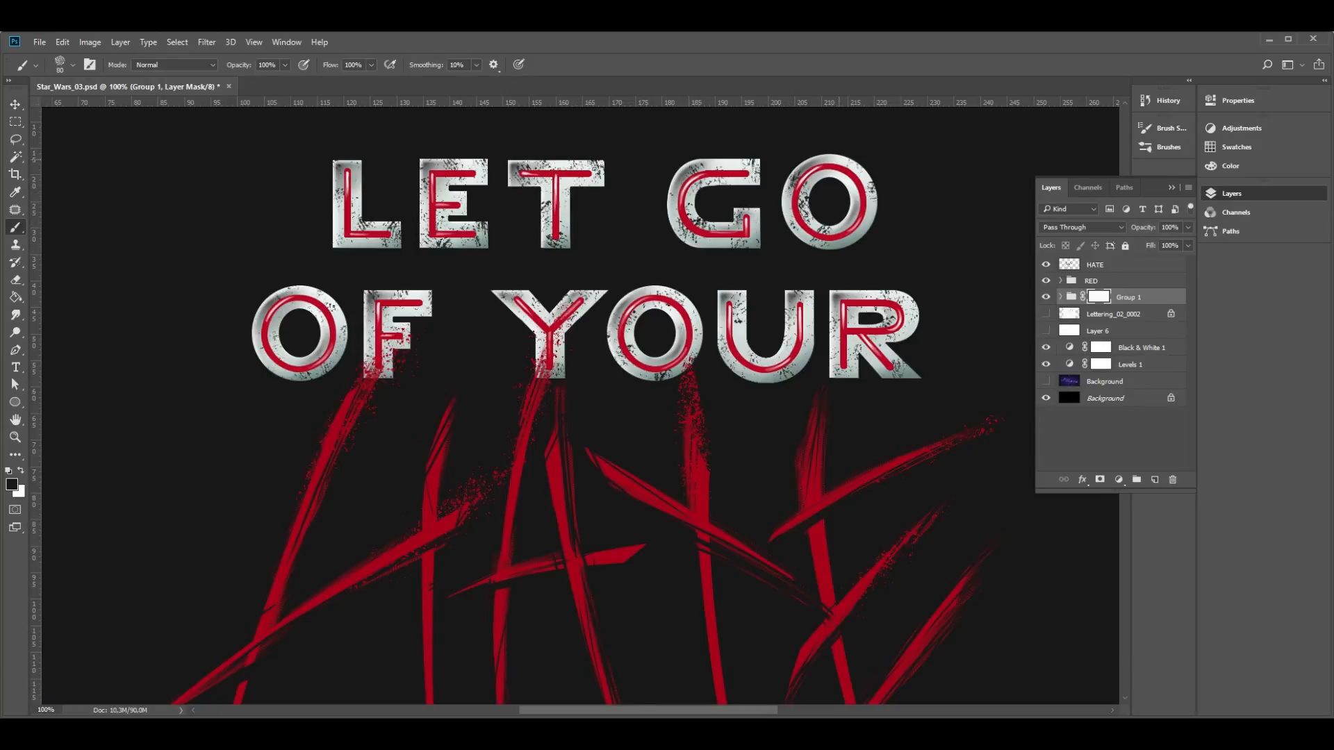
left_click(861, 210)
key("ctrl+z")
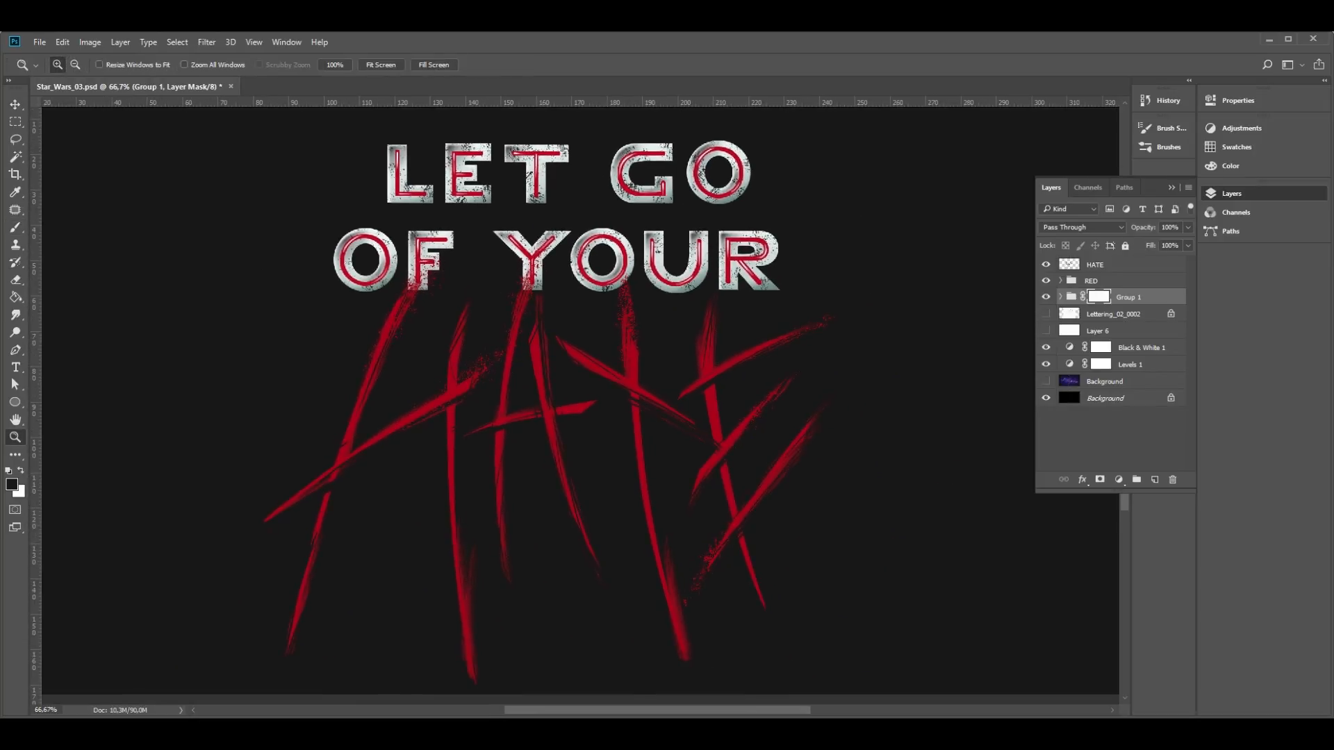
- Duplicate Layer 7 copy 2 and move the duplicate out of Group 1, directly below the group
right_click(1136, 348)
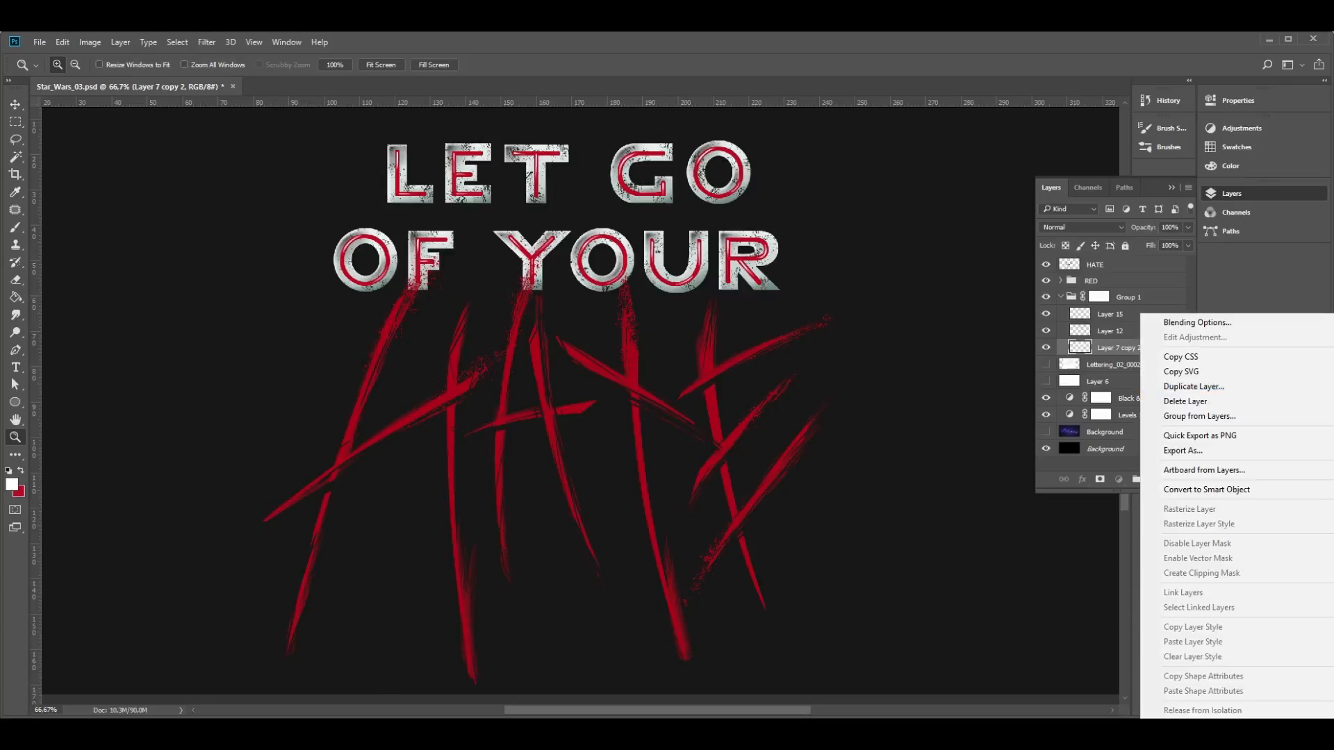
left_click(1174, 386)
key("Return")
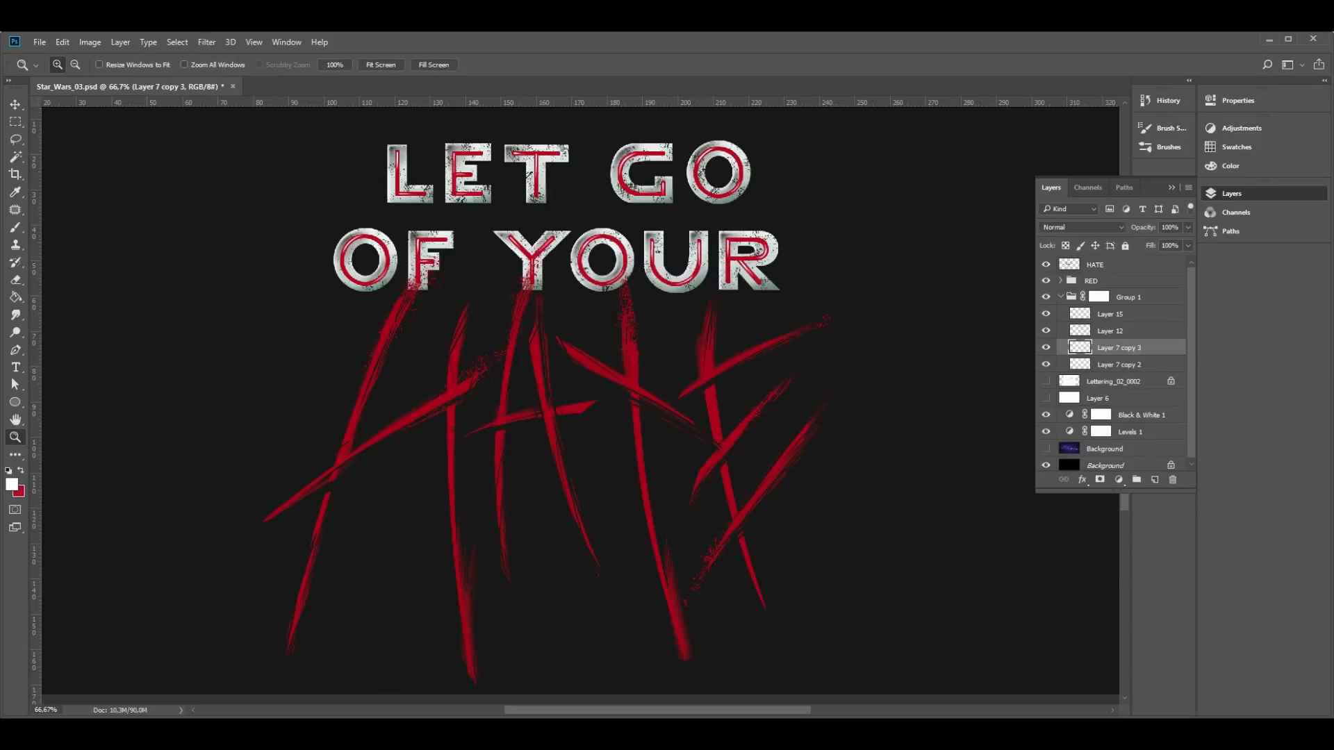
left_click_drag(1120, 348, 1120, 372)
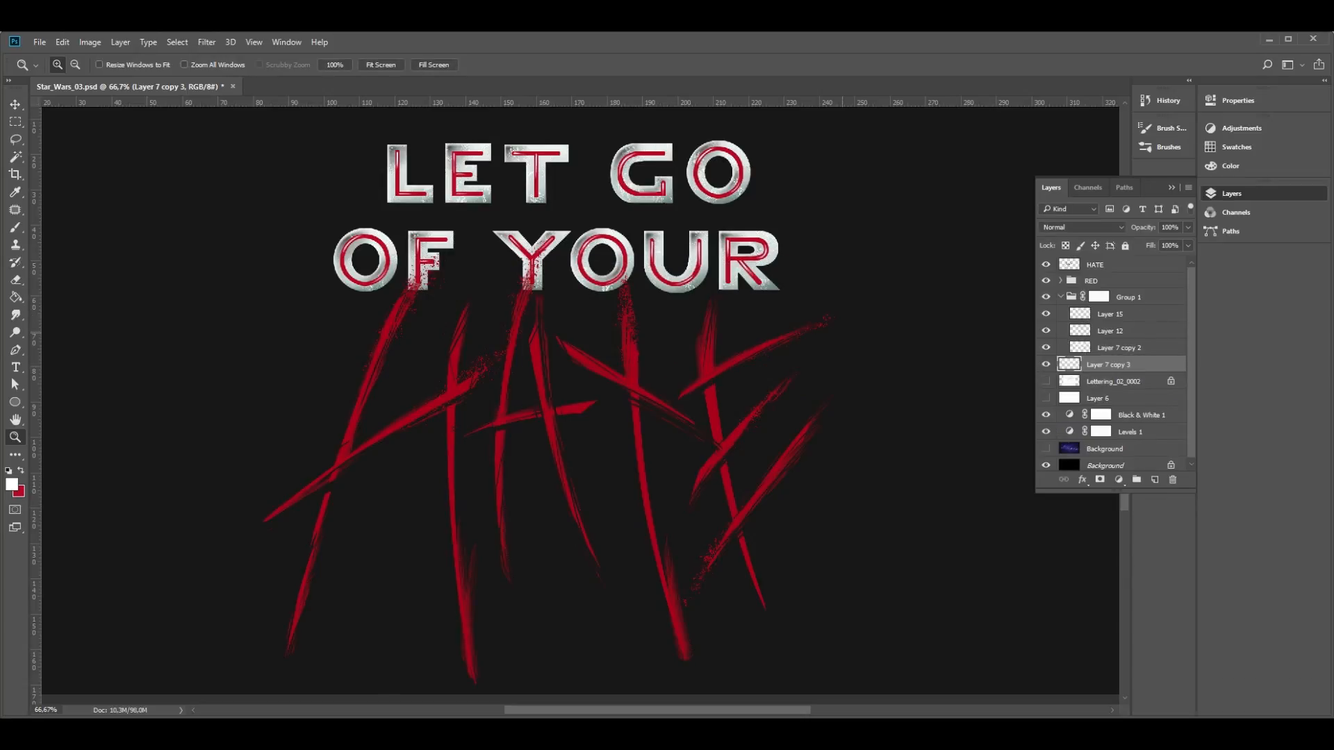
- Darken the duplicated lettering layer below Group 1 with a Levels adjustment
key("ctrl+alt+l")
left_click_drag(837, 414, 847, 414)
left_click(1005, 232)
left_click(549, 237)
scroll(577, 403, "up", 2)
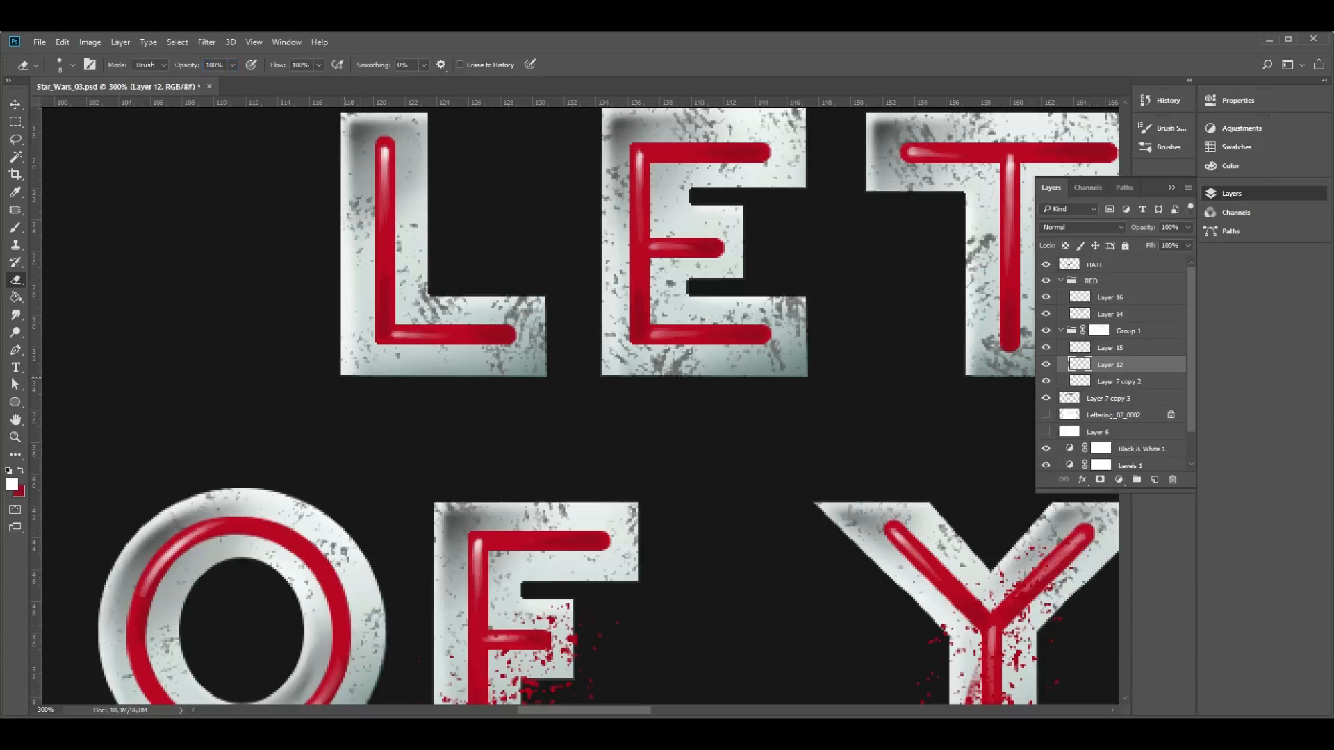
- Erase the Layer 12 shading along the bottom and right edges of the E in LET
left_click_drag(346, 377, 549, 378)
mouse_move(547, 301)
left_mouse_down()
mouse_move(547, 390)
mouse_move(545, 376)
mouse_move(809, 381)
left_mouse_up()
mouse_move(599, 380)
left_mouse_down()
mouse_move(813, 374)
mouse_move(578, 387)
left_mouse_up()
key("ctrl+z")
left_click_drag(573, 313, 572, 387)
- Erase the Layer 12 shading along the bottom and right edges of the T's stem, redoing unsatisfactory strokes
left_click_drag(727, 393, 827, 387)
key("ctrl+z")
key("ctrl+z")
left_click_drag(728, 390, 826, 390)
left_click_drag(823, 213, 823, 389)
left_click_drag(820, 281, 825, 379)
key("ctrl+z")
left_click_drag(822, 247, 825, 378)
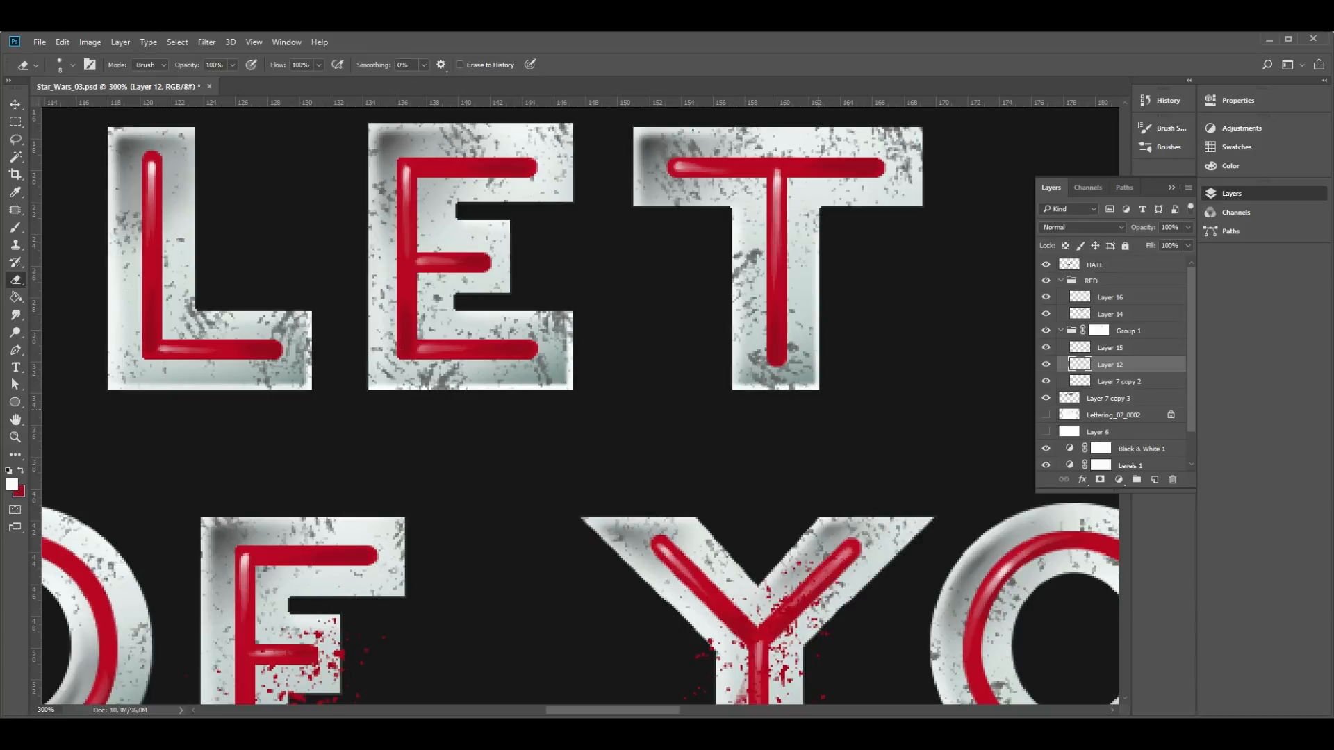
- Examine the edges of the whole LET GO OF YOUR lettering at 100% zoom
key("z")
left_click(792, 443, "alt")
left_click_drag(791, 442, 619, 360)
left_click(746, 355, "alt")
left_click_drag(899, 390, 701, 365)
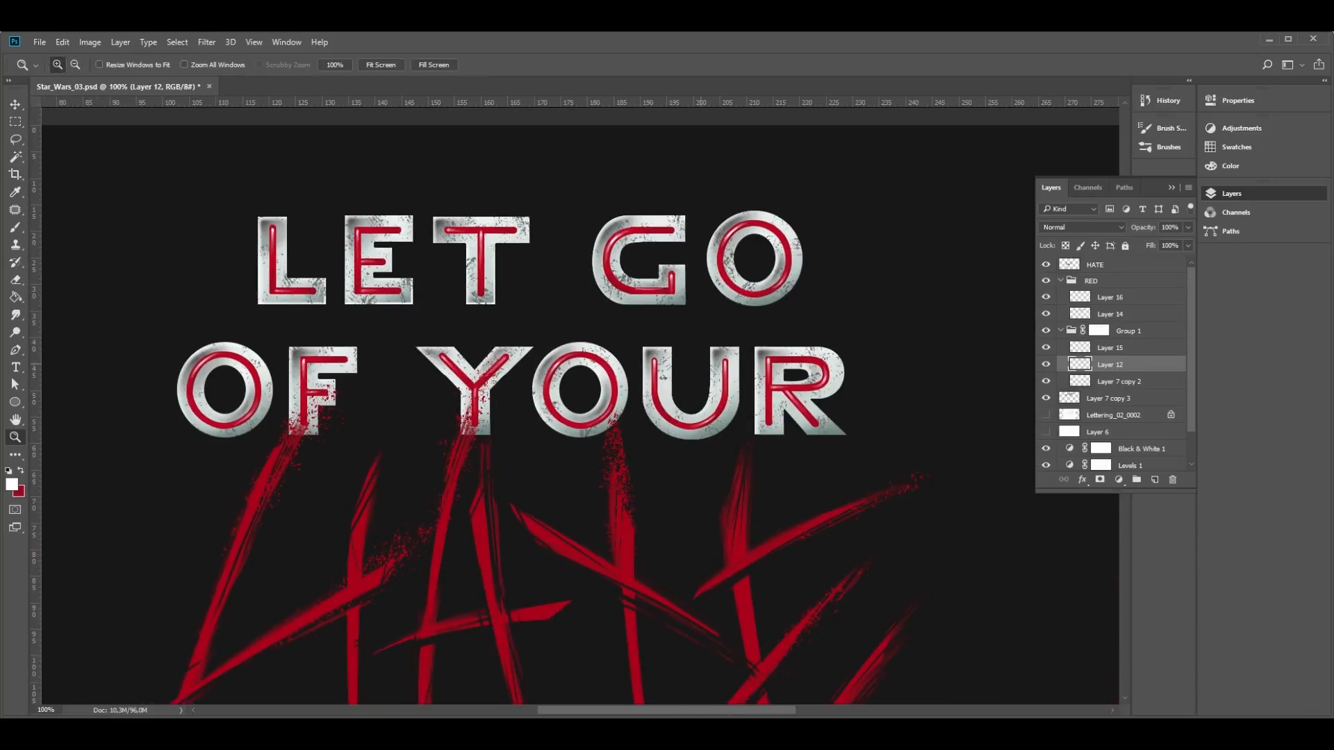
left_click(683, 297)
left_click(684, 297)
left_click(684, 297)
left_click(684, 299)
key("super")
left_click(659, 323, "alt")
left_click(659, 323, "alt")
left_click(659, 324, "alt")
left_click(657, 326, "alt")
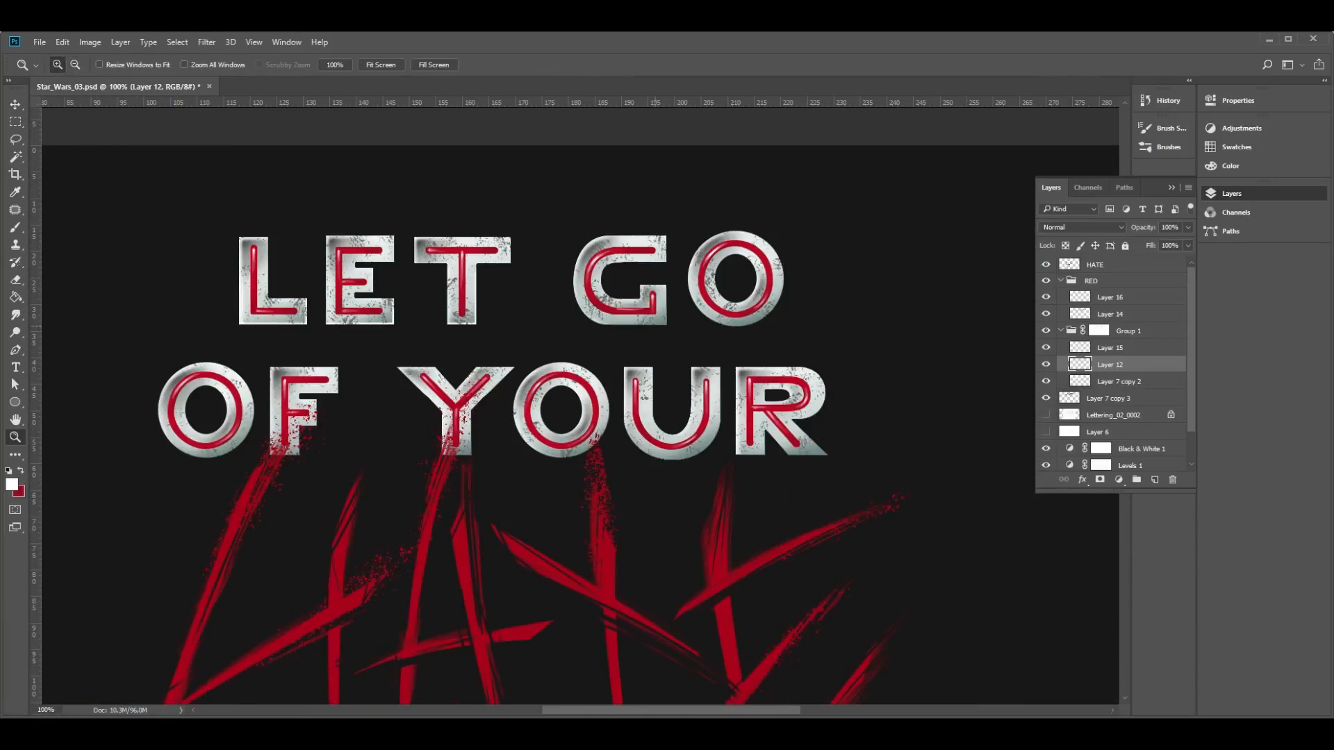
- Erase the Layer 12 shading along the straight outer edges of the G in GO
left_click(668, 316)
key("e")
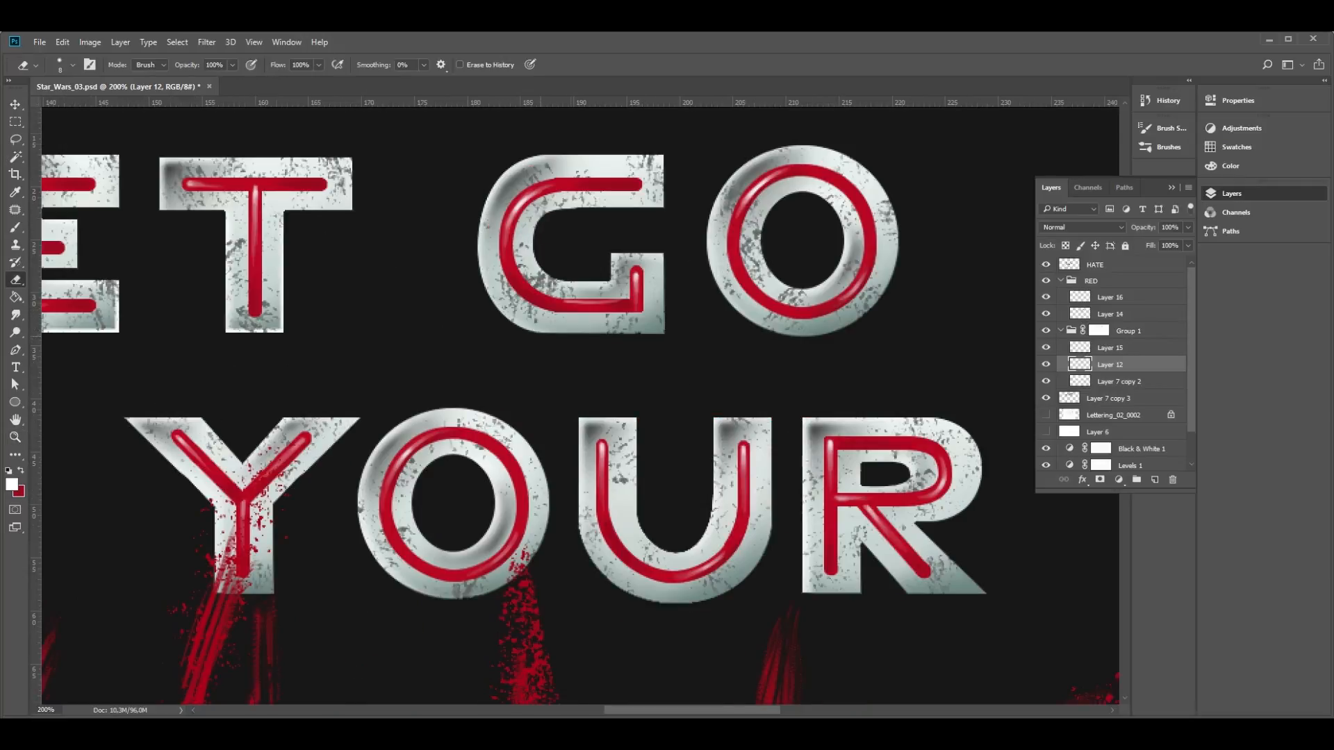
key("ctrl+z")
left_click(663, 332, "shift")
key("ctrl+z")
left_click(665, 255, "shift")
key("ctrl+z")
left_click(665, 251, "shift")
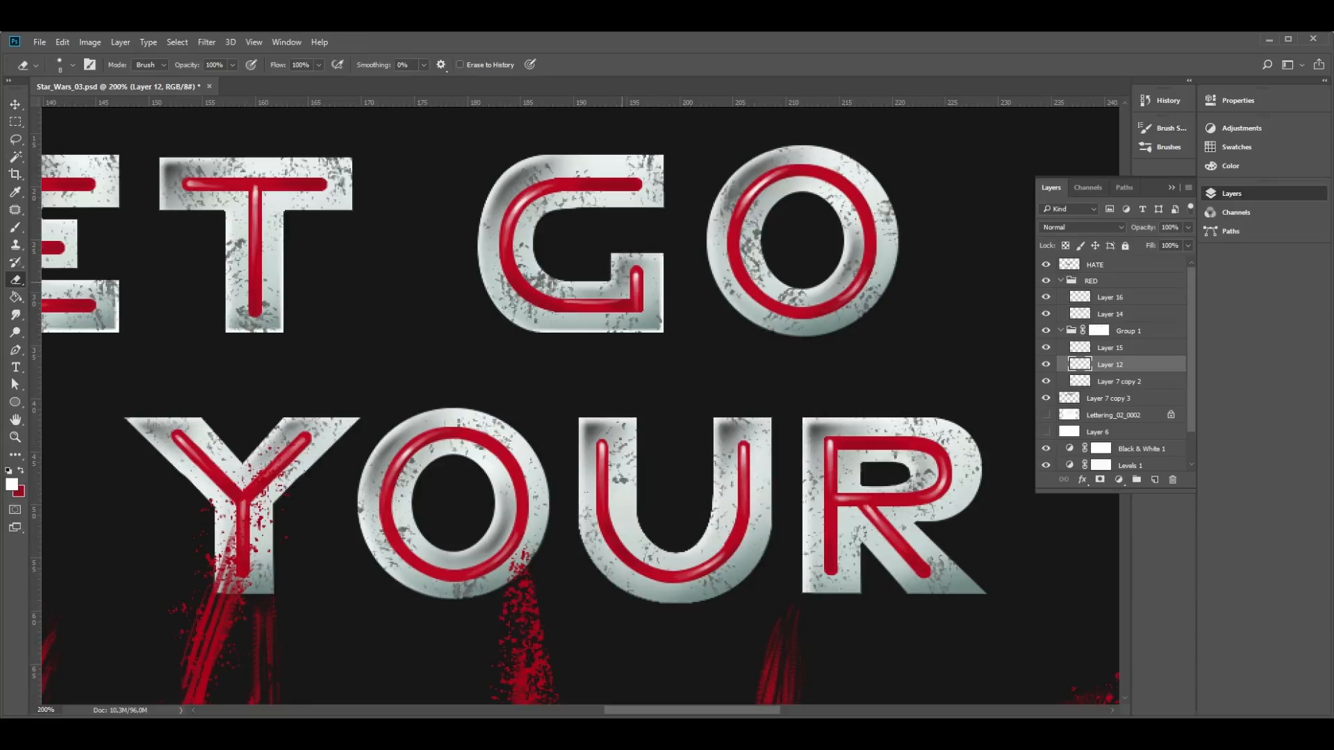
left_click(665, 209, "shift")
- Erase the Layer 12 shading along the lower outer edge of the O in GO
left_click_drag(683, 289, 484, 283)
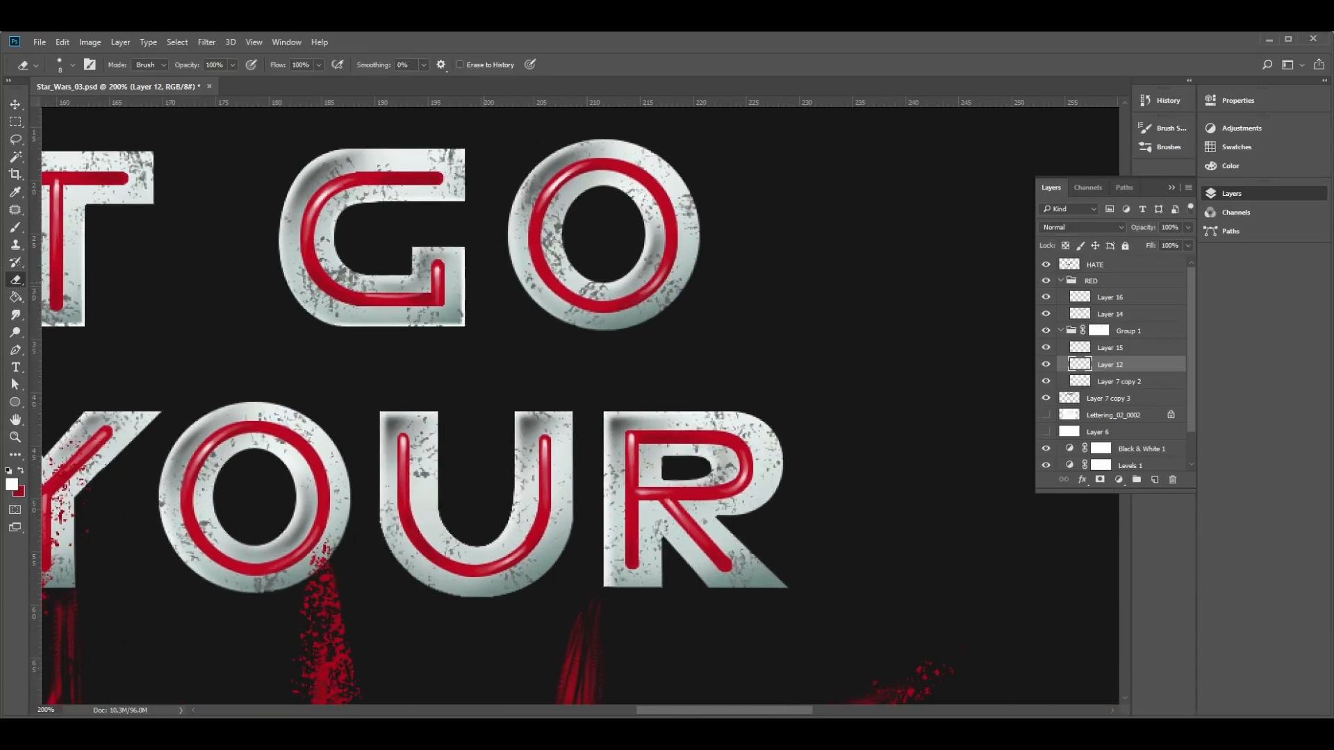
mouse_move(620, 191)
left_mouse_down()
mouse_move(646, 240)
mouse_move(606, 328)
mouse_move(556, 321)
left_mouse_up()
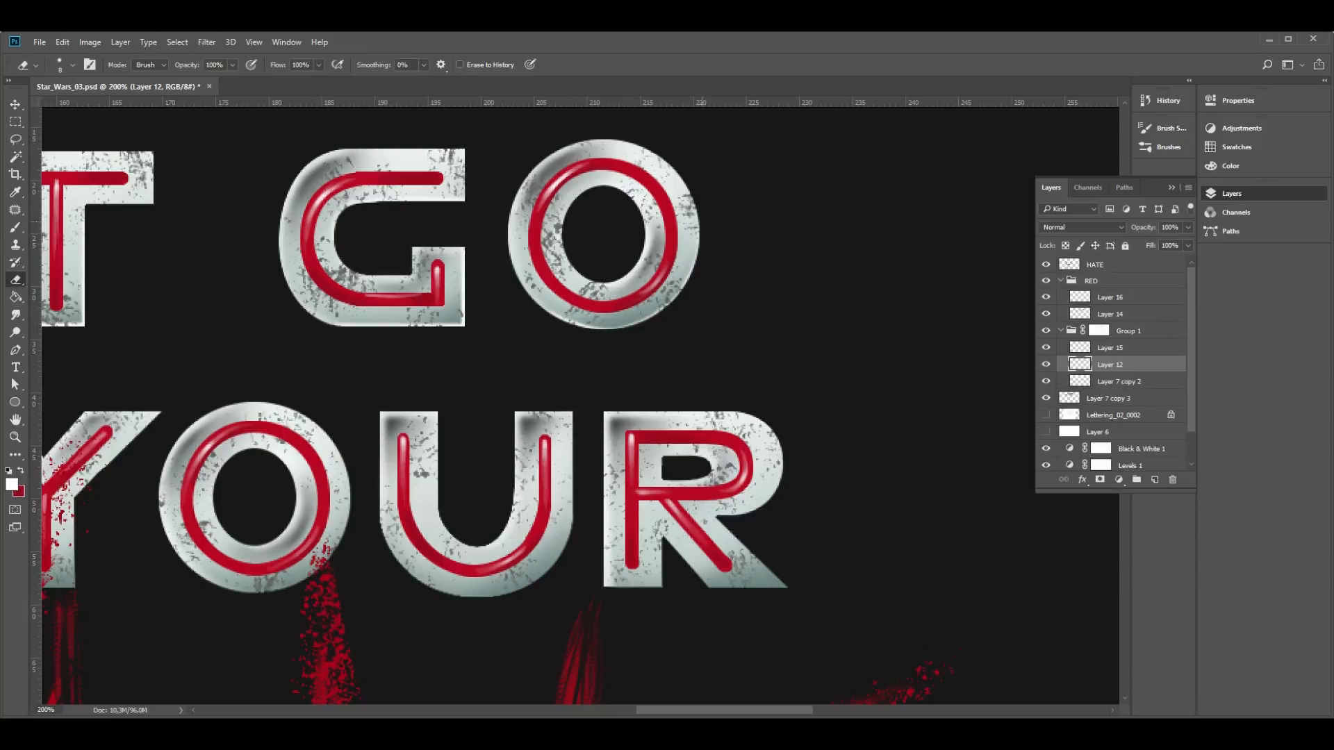
left_click_drag(697, 243, 656, 314)
- Erase the Layer 12 shading along the lower edge of the O and the bottom and right edges of the F in OF
key("z")
left_click(530, 384, "alt")
left_click(861, 267)
key("e")
key("z")
left_click(461, 420, "alt")
left_click_drag(138, 484, 340, 455)
left_click(339, 455)
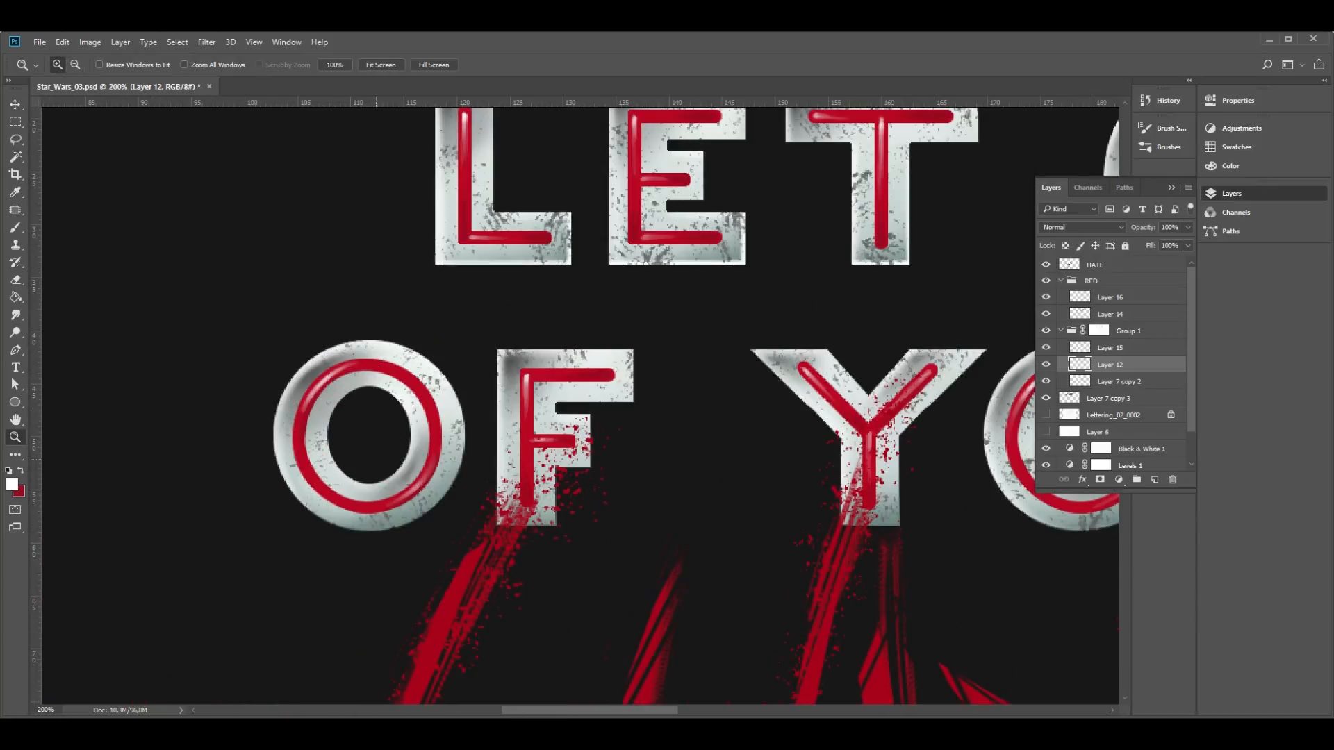
key("e")
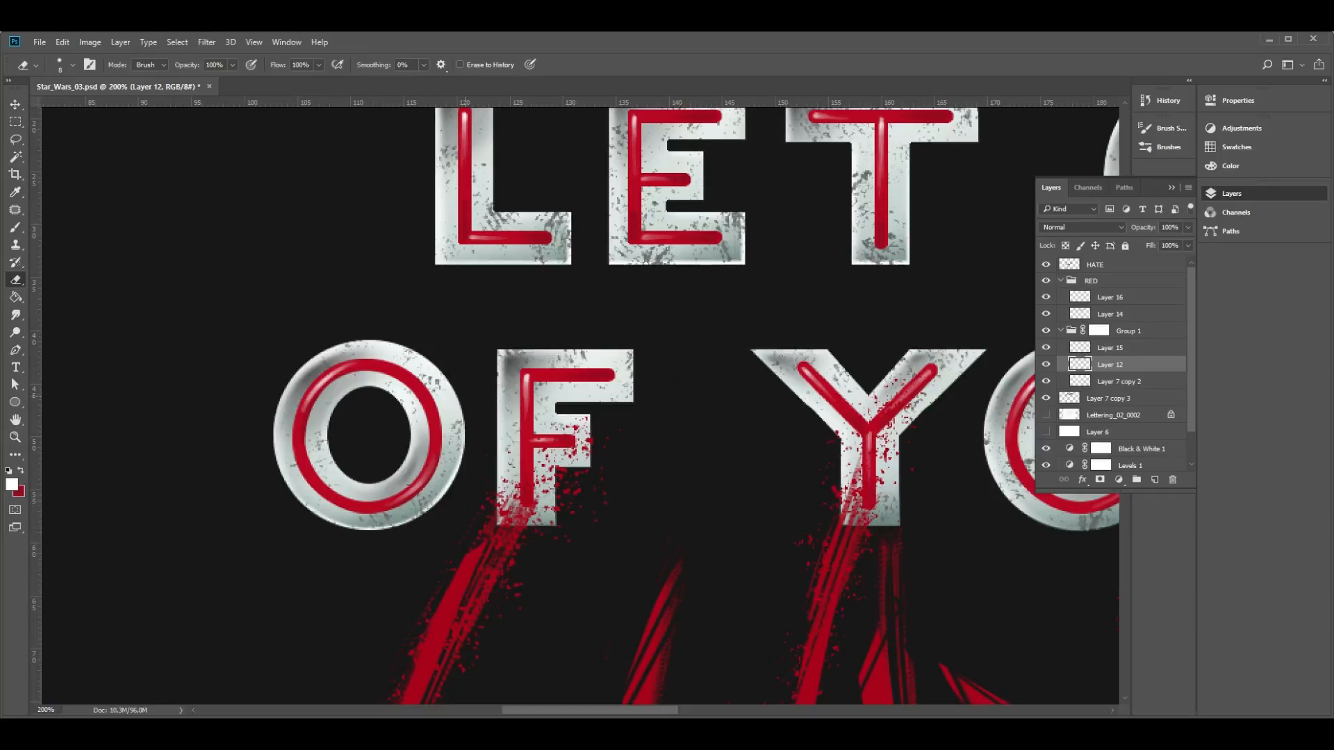
key("ctrl+z")
left_click_drag(491, 526, 584, 528)
left_click_drag(559, 473, 559, 532)
mouse_move(592, 411)
left_mouse_down()
mouse_move(592, 480)
mouse_move(556, 469)
left_mouse_up()
- Erase the Layer 12 shading along the bottom edge of the Y and undo the stroke along its stem's right edge
left_click_drag(906, 531, 472, 506)
left_click_drag(470, 501, 409, 501)
left_click_drag(469, 432, 470, 513)
key("ctrl+z")
left_click_drag(683, 455, 501, 428)
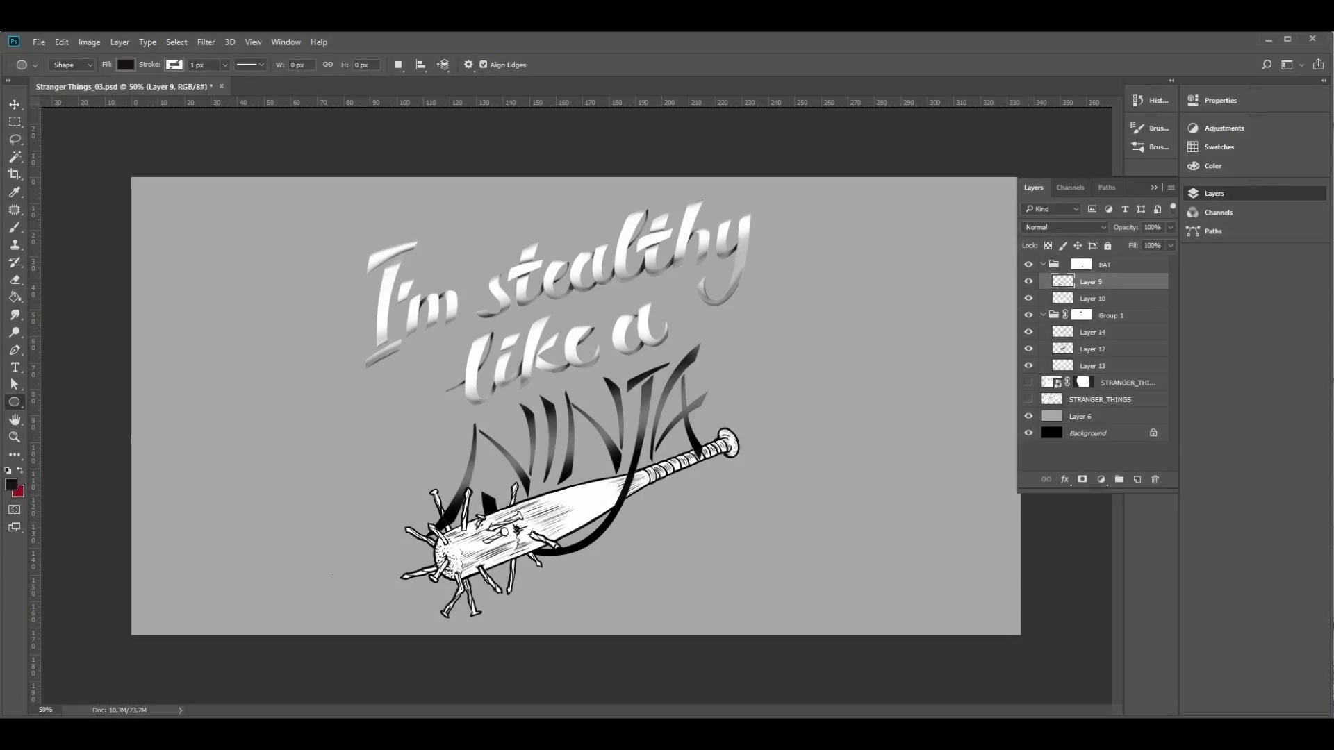
- In Stranger Things_03.psd, duplicate Layer 9 as BAT_01, move it above the BAT group and collapse the group
right_click(1096, 282)
left_click(1132, 339)
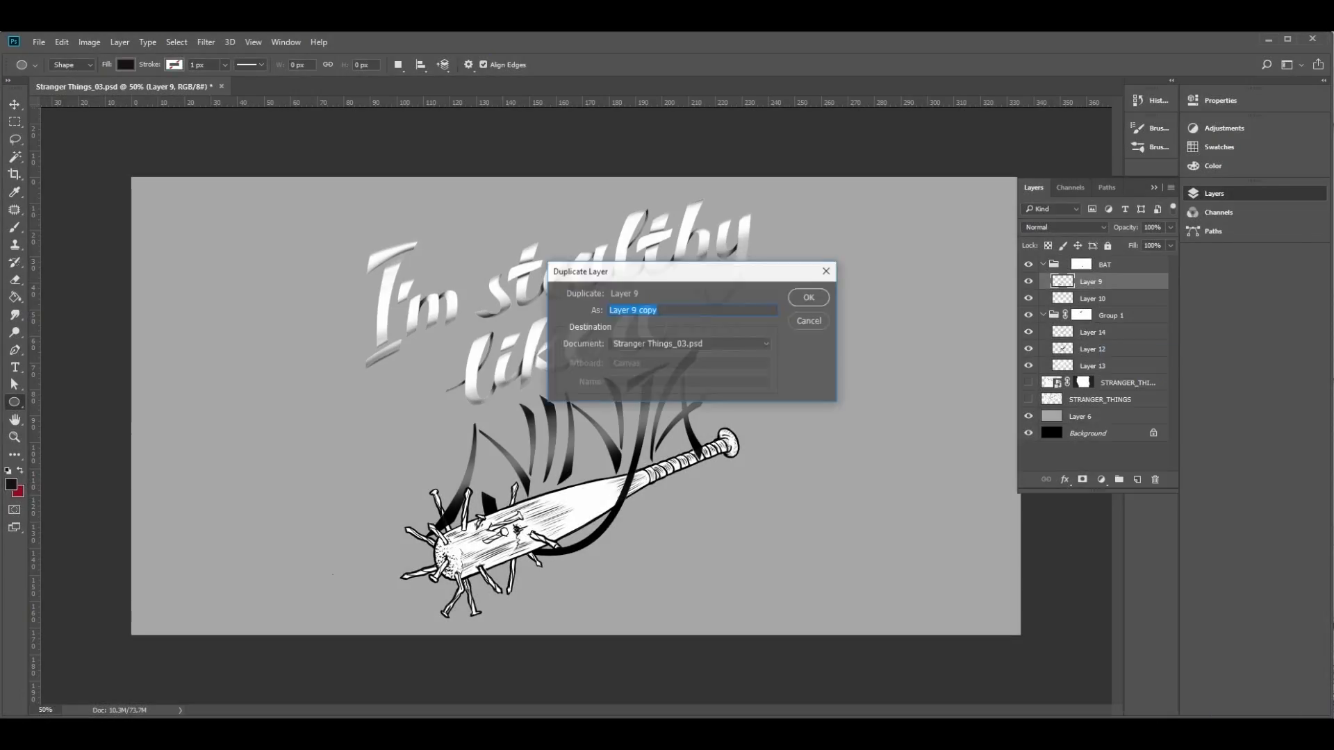
type("BAT_01")
key("Return")
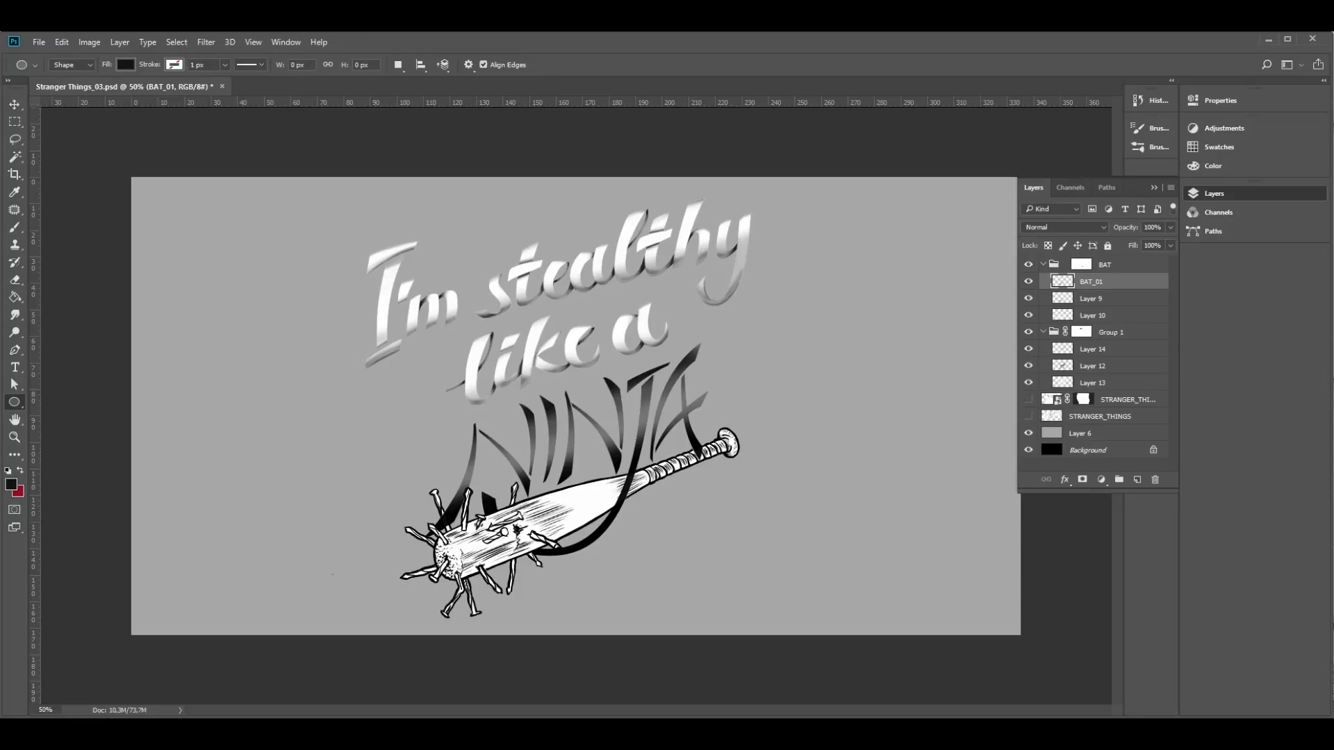
left_click(1043, 281)
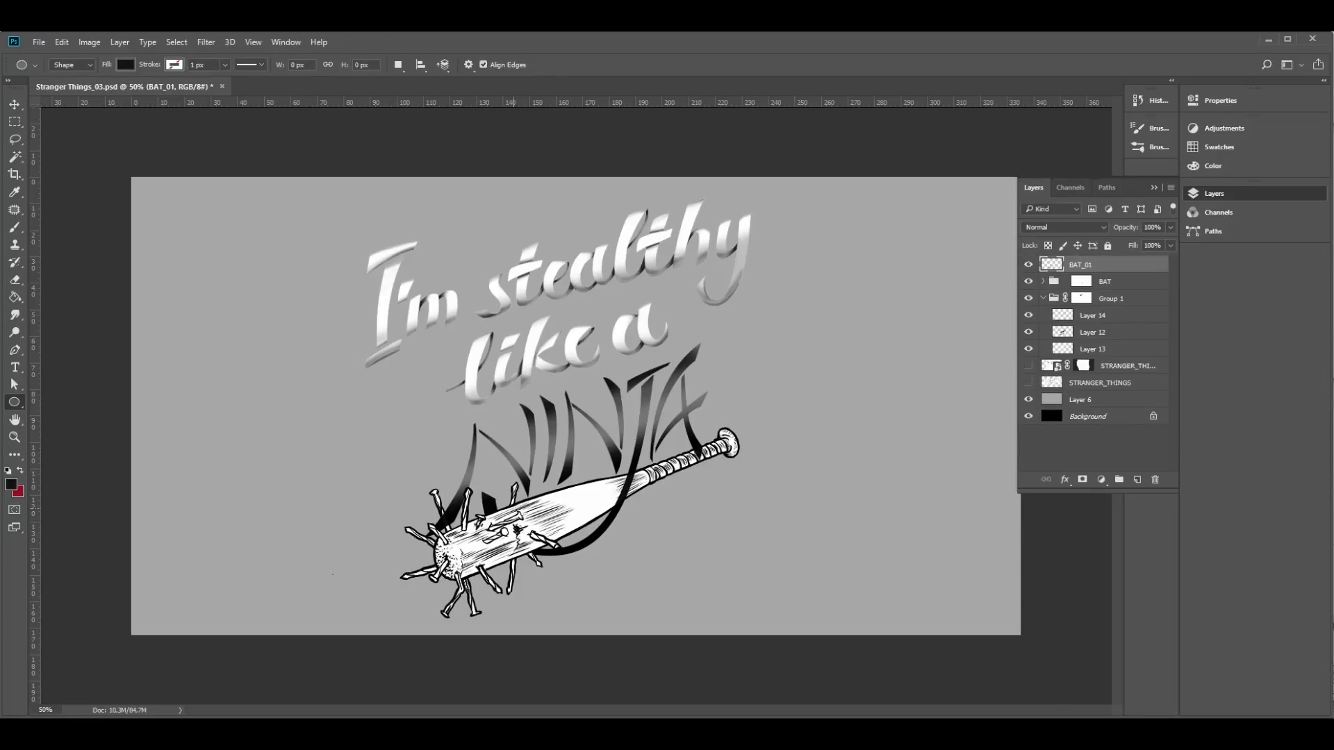
- Shrink BAT_01 to a small bat, rotate it head-up and place it in the artwork's upper-left corner
key("v")
left_click_drag(516, 529, 291, 388)
key("ctrl+t")
left_click_drag(515, 478, 248, 352)
left_click_drag(204, 301, 235, 212)
left_click_drag(288, 192, 324, 314)
key("Return")
- Duplicate BAT_01, place the copy below the first small bat and rotate it to slant the opposite way
right_click(1081, 264)
left_click(1126, 336)
key("Return")
left_click_drag(214, 250, 214, 362)
key("ctrl+t")
left_click_drag(309, 361, 278, 434)
key("Return")
left_click_drag(198, 358, 198, 392)
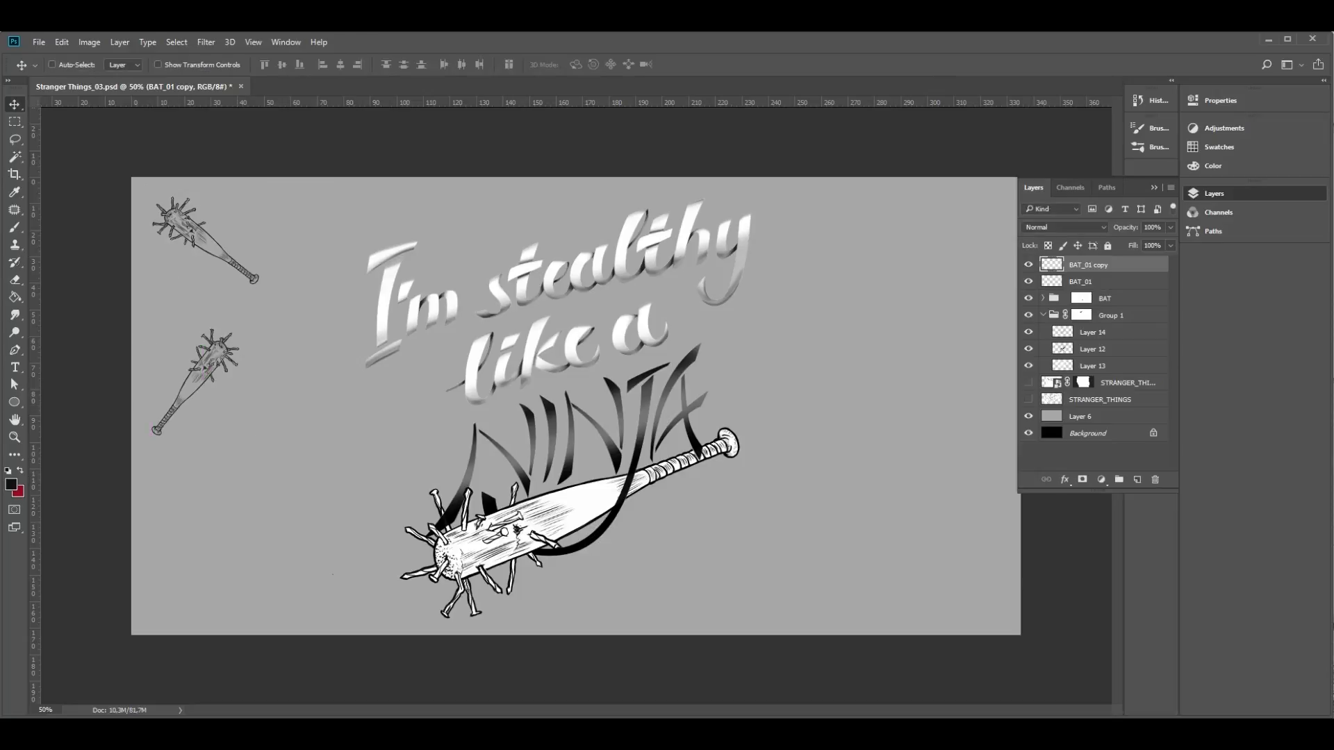
- Duplicate both small bats and move the copies straight down along the artwork's left edge
left_click(1111, 281)
left_click(1119, 267, "shift")
right_click(1122, 270)
left_click(1157, 343)
key("Return")
left_click_drag(250, 303, 250, 598)
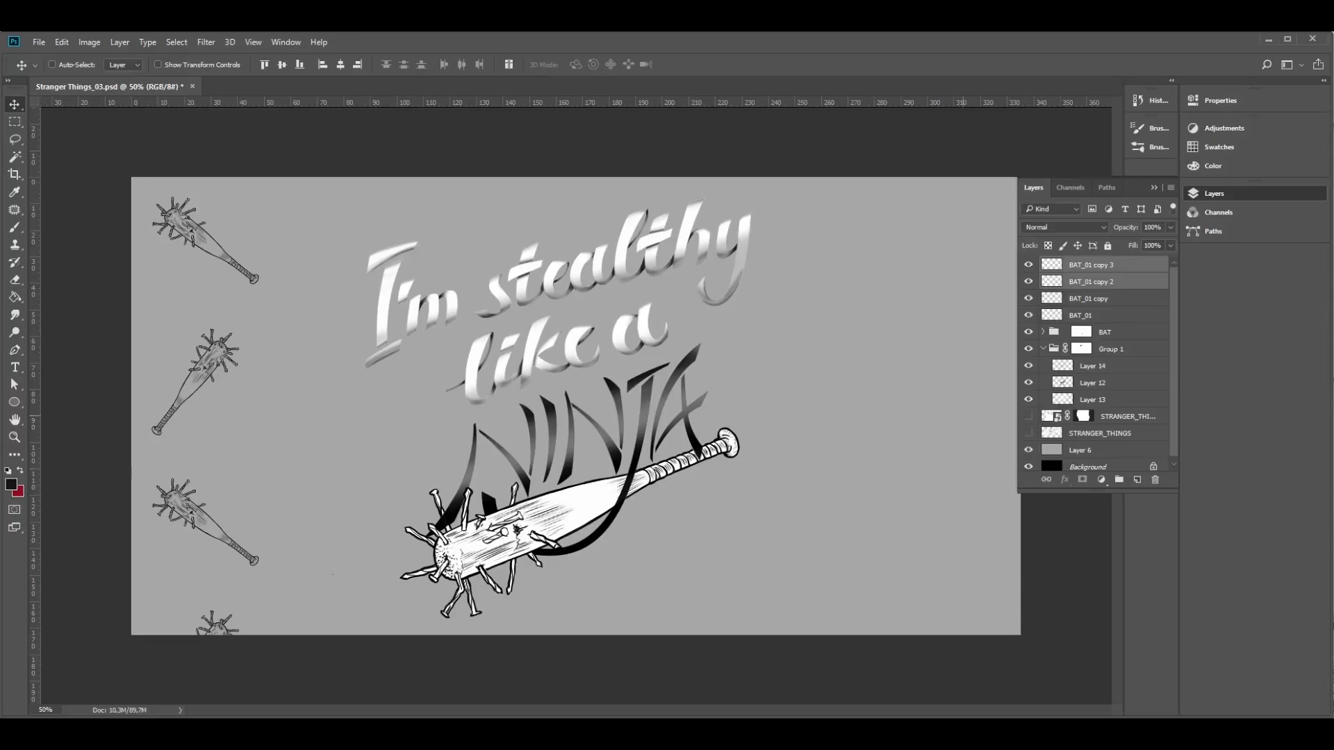
- Distribute the four small bats by their vertical centers and scale them down to fit the artwork's height
left_click(1113, 315)
left_click(1118, 267, "shift")
left_click(404, 65)
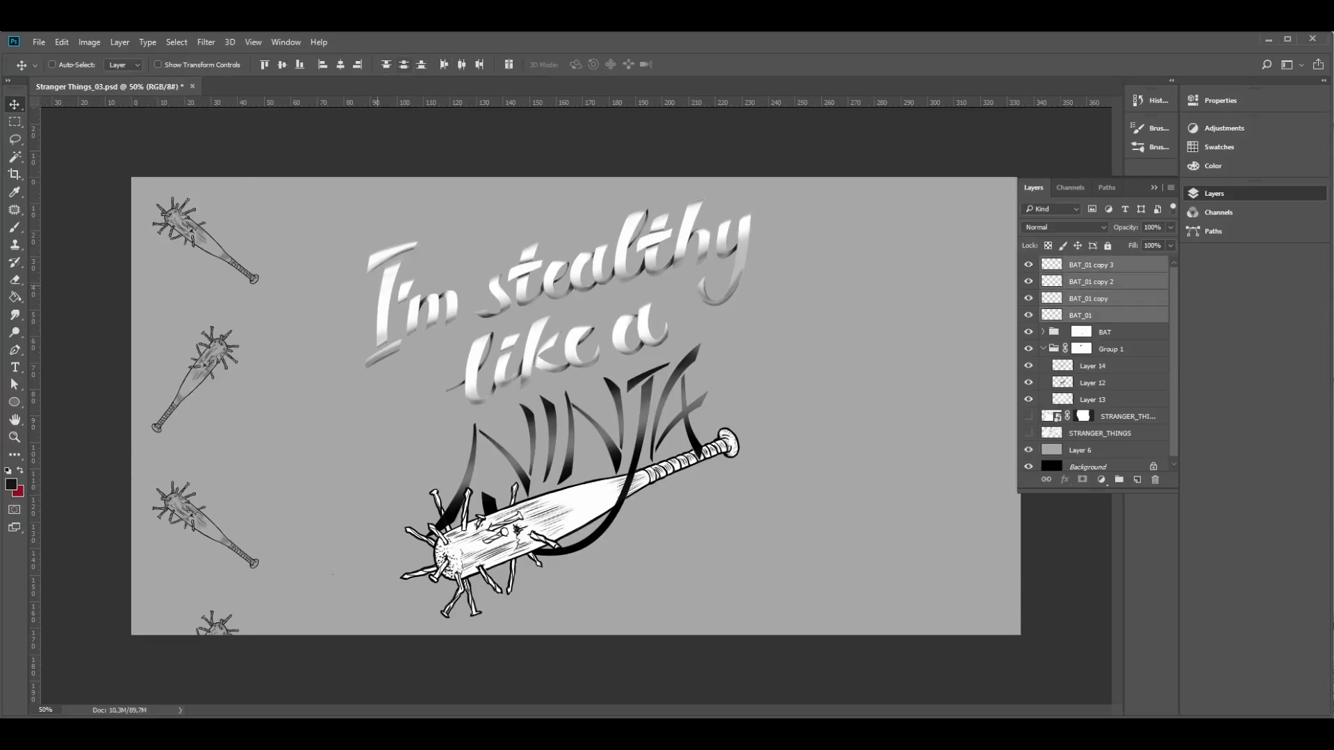
key("ctrl+t")
left_click_drag(145, 184, 164, 273)
left_click_drag(211, 339, 188, 226)
key("Return")
- Duplicate the four small bats and place the copies beside them as a second column
right_click(1075, 311)
left_click(1129, 381)
key("Return")
left_click_drag(202, 438, 331, 439)
- Try flipping the second column of bats horizontally
left_click(62, 42)
mouse_move(82, 330)
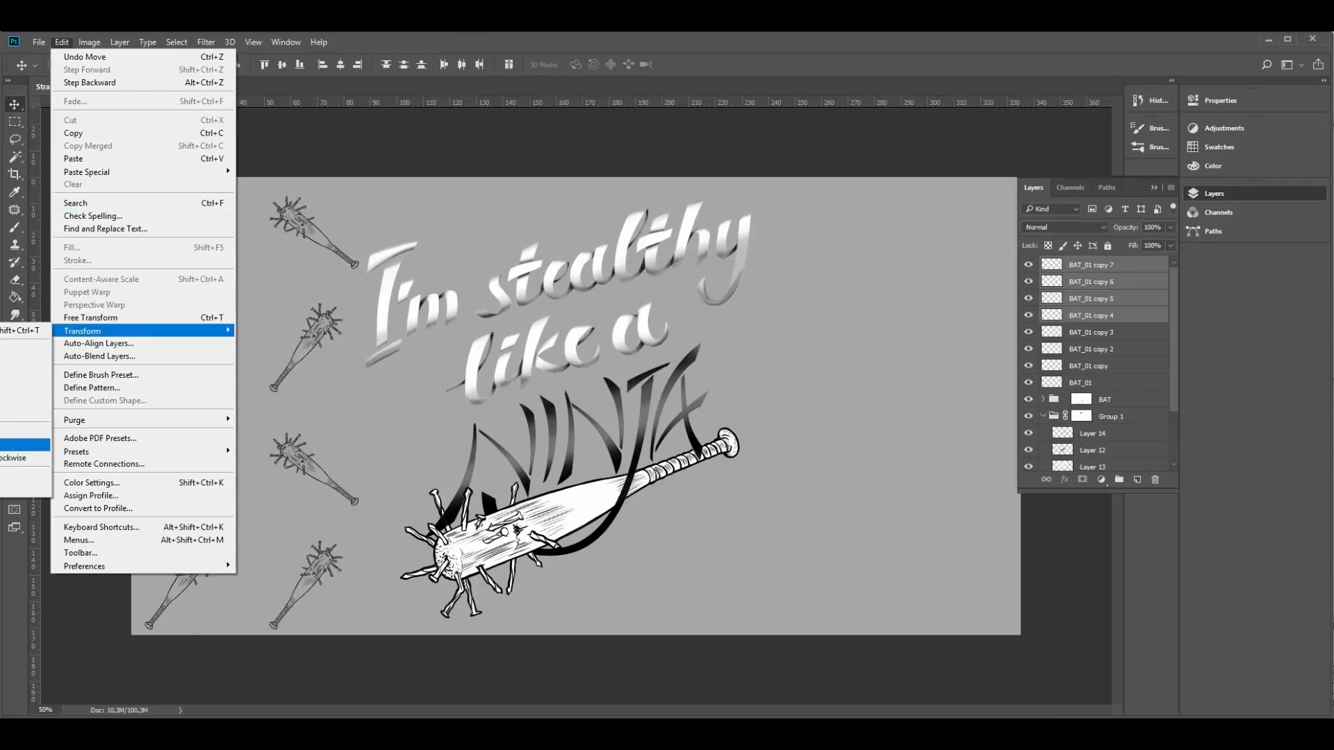
left_click(25, 476)
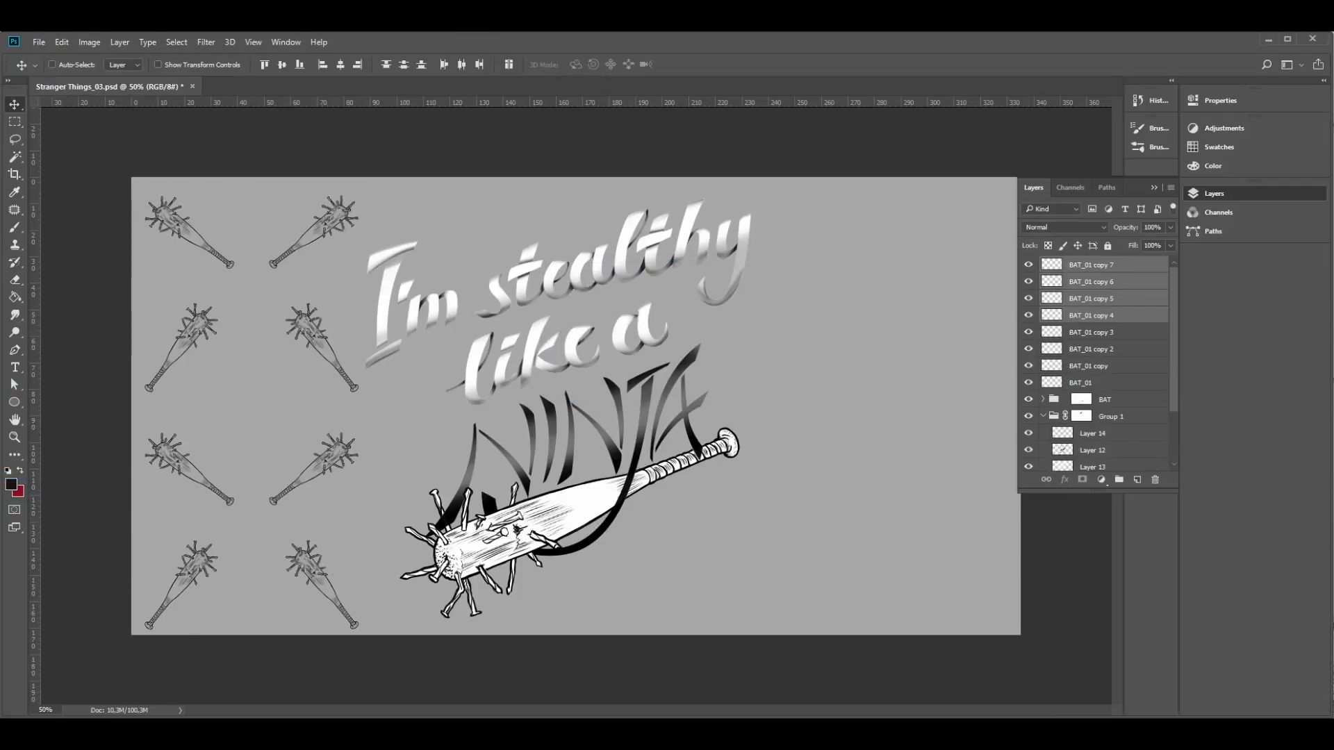
key("ctrl+z")
- Flip the second column of bats both ways with width and height at -100%
key("ctrl+t")
left_click_drag(375, 170, 248, 645)
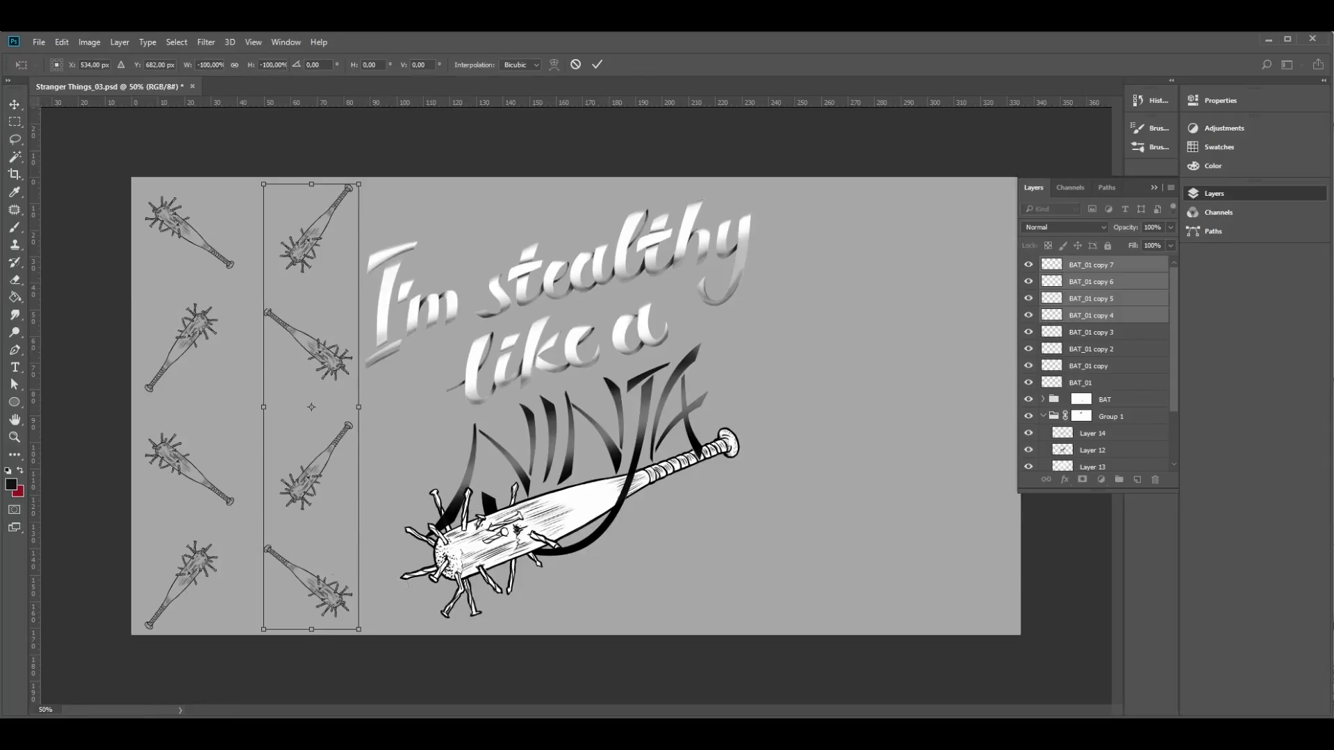
key("Return")
- Duplicate all eight small bats and move the copies to the right side of the artwork
left_click(1110, 383)
left_click(1112, 267, "shift")
right_click(1112, 269)
left_click(1167, 342)
left_click_drag(316, 480, 950, 474)
- Flip the eight bats on the right side of the artwork horizontally
left_click(39, 43)
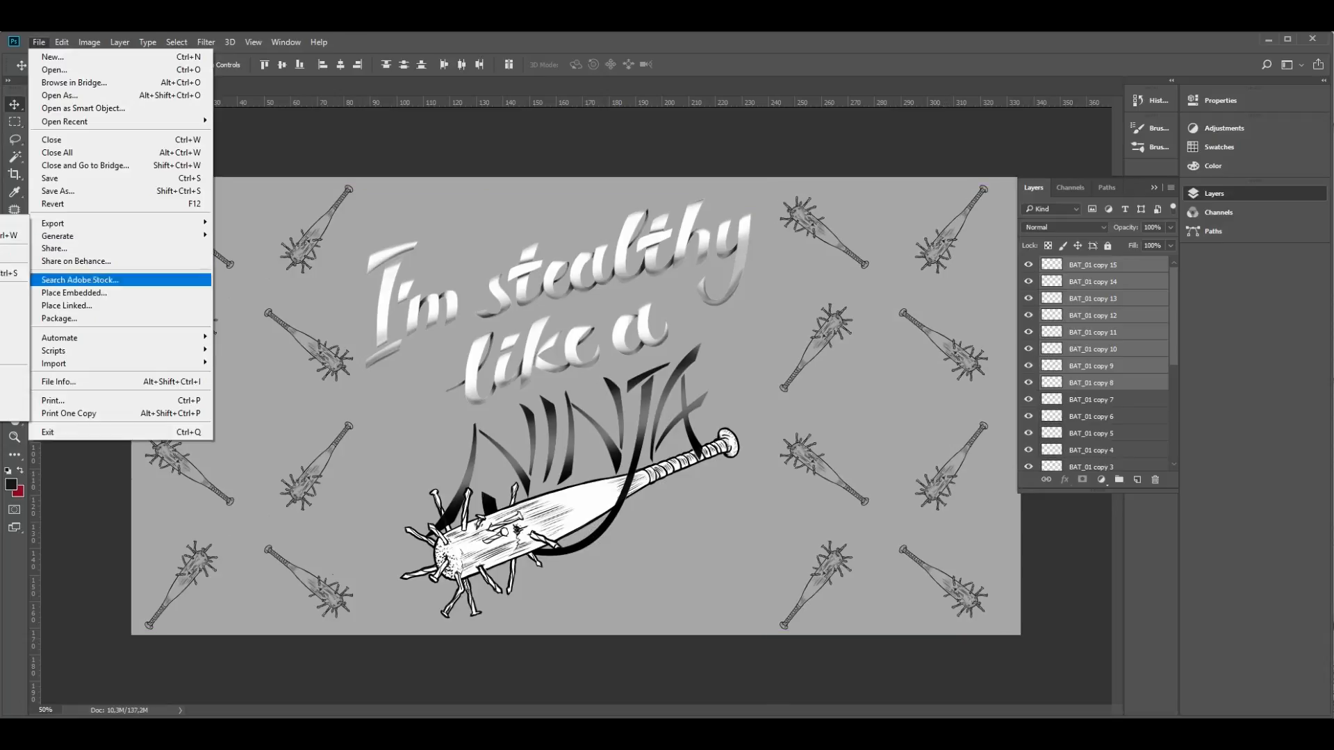
mouse_move(62, 43)
mouse_move(139, 331)
left_click(28, 476)
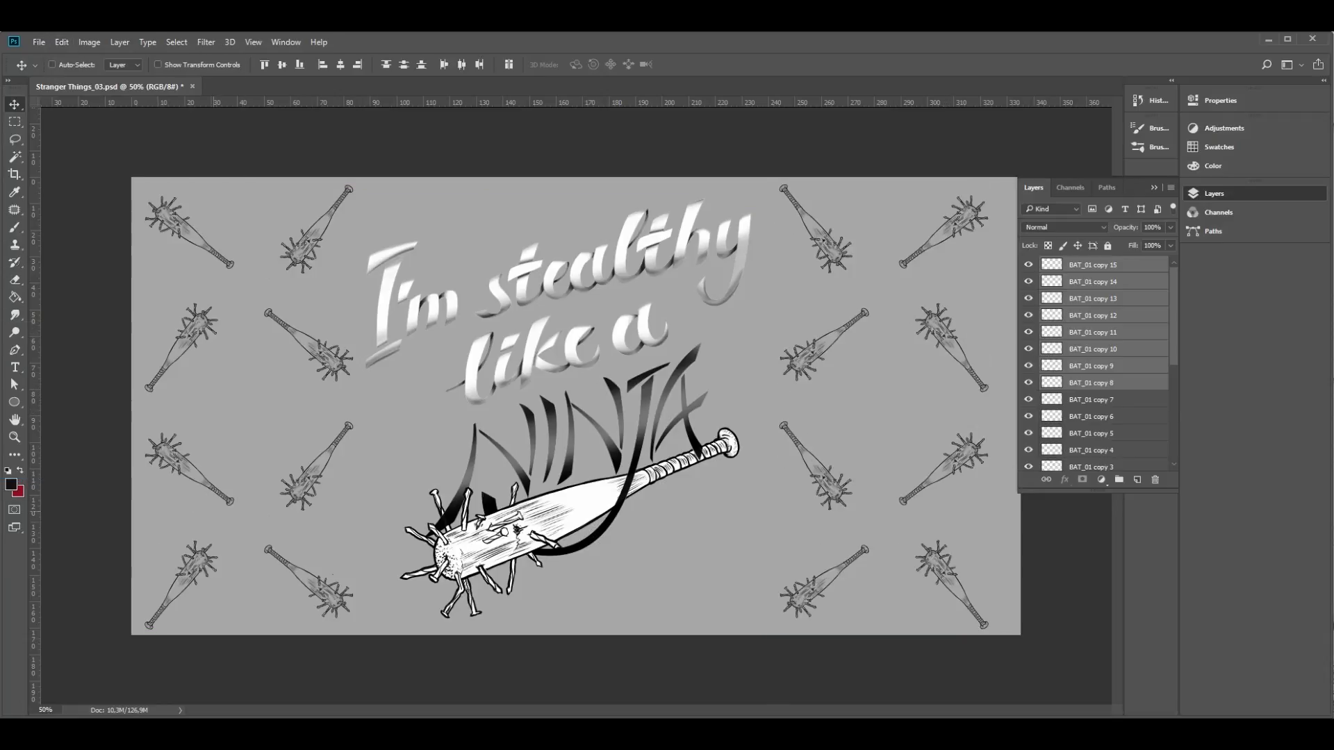
- Merge all the small bat layers from BAT_01 to BAT_01 copy 15 into one layer
scroll(1098, 417, "down", 4)
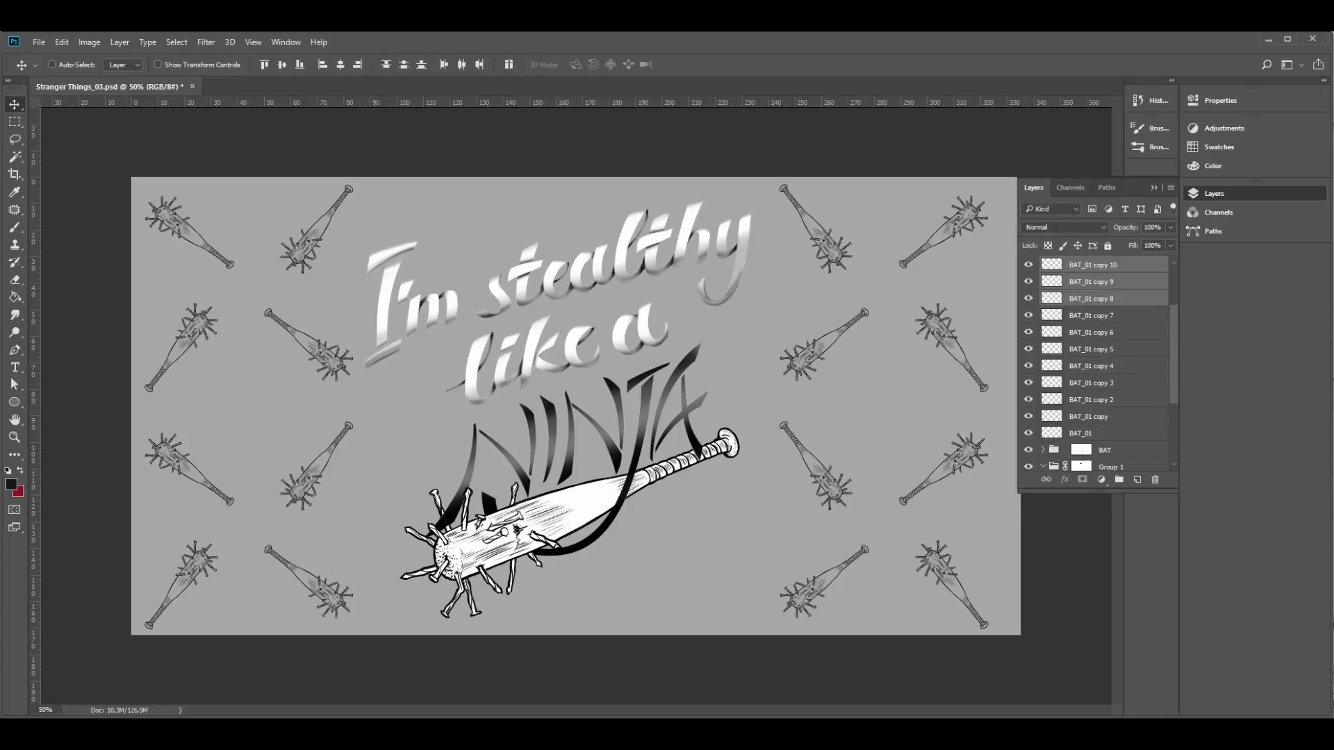
left_click(1098, 433)
scroll(1098, 417, "up", 4)
left_click(1098, 265, "shift")
key("ctrl+e")
- Copy the two middle bats right of NINJA to a new layer and move them down and left beneath the bat handle
key("l")
mouse_move(839, 410)
left_mouse_down()
mouse_move(752, 349)
mouse_move(838, 411)
left_mouse_up()
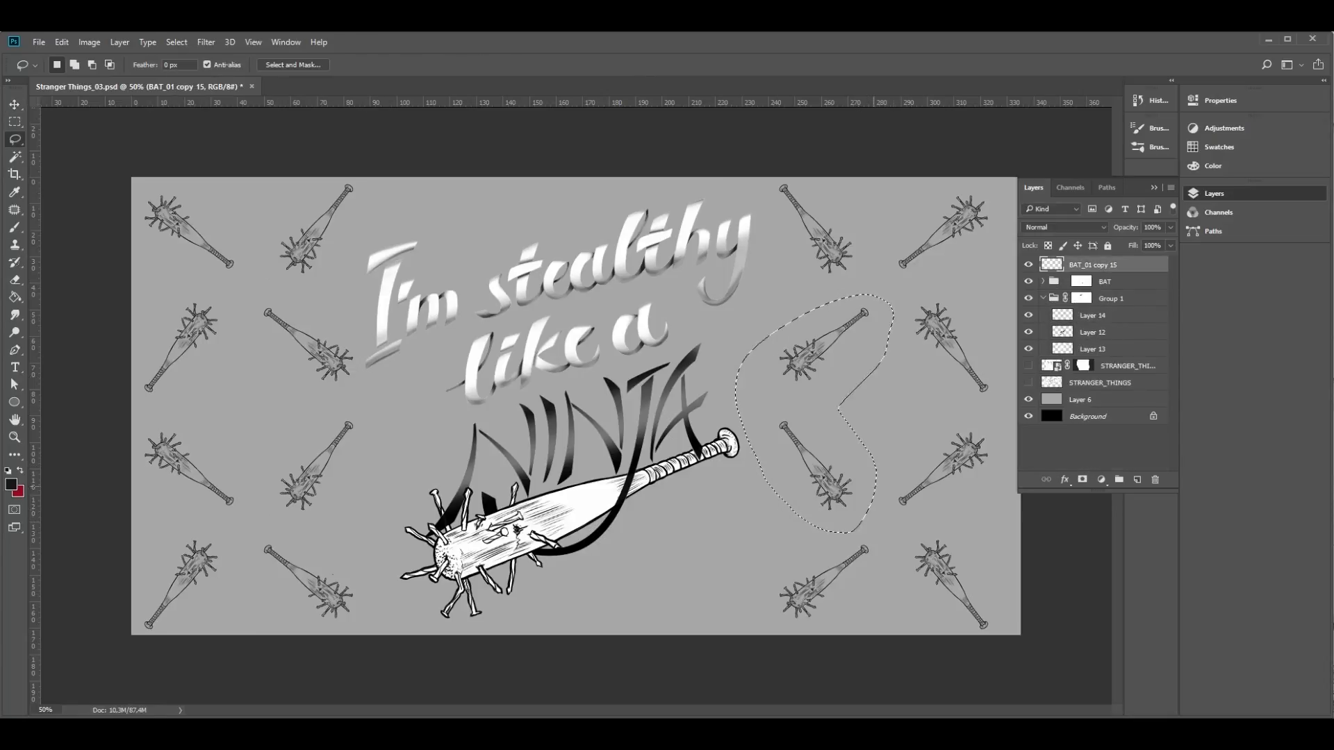
key("ctrl+j")
key("v")
mouse_move(836, 476)
left_mouse_down()
mouse_move(696, 553)
mouse_move(704, 579)
left_mouse_up()
- Move the upper copied bat above the word I'm, rotate it to point up and right, and deselect it
key("l")
key("v")
mouse_move(741, 479)
left_mouse_down()
mouse_move(726, 490)
mouse_move(519, 265)
left_mouse_up()
key("ctrl+t")
left_click_drag(556, 159, 389, 321)
left_click_drag(480, 240, 486, 228)
key("Return")
key("ctrl+d")
- Merge Layer 15 with the BAT_01 copy 15 layer
key("z")
left_click(815, 479, "alt")
key("ctrl+plus")
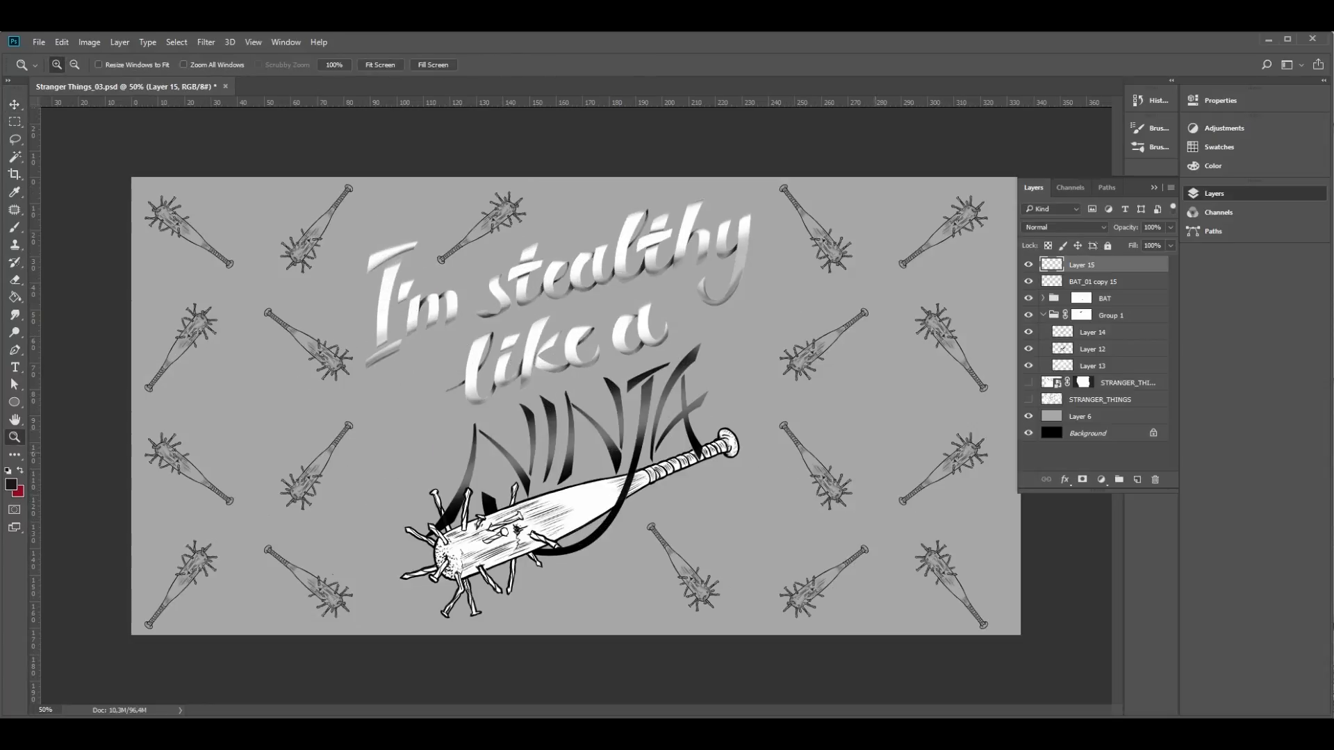
left_click(1099, 282)
left_click(1099, 267, "shift")
right_click(1100, 266)
left_click(1154, 686)
- Select the small bat just left of NINJA, rotate it -150°, shift it right and deselect it
key("l")
mouse_move(365, 408)
left_mouse_down()
mouse_move(268, 510)
mouse_move(367, 408)
left_mouse_up()
key("ctrl+t")
mouse_move(267, 559)
left_mouse_down()
mouse_move(423, 492)
mouse_move(413, 425)
left_mouse_up()
left_click_drag(346, 464, 378, 457)
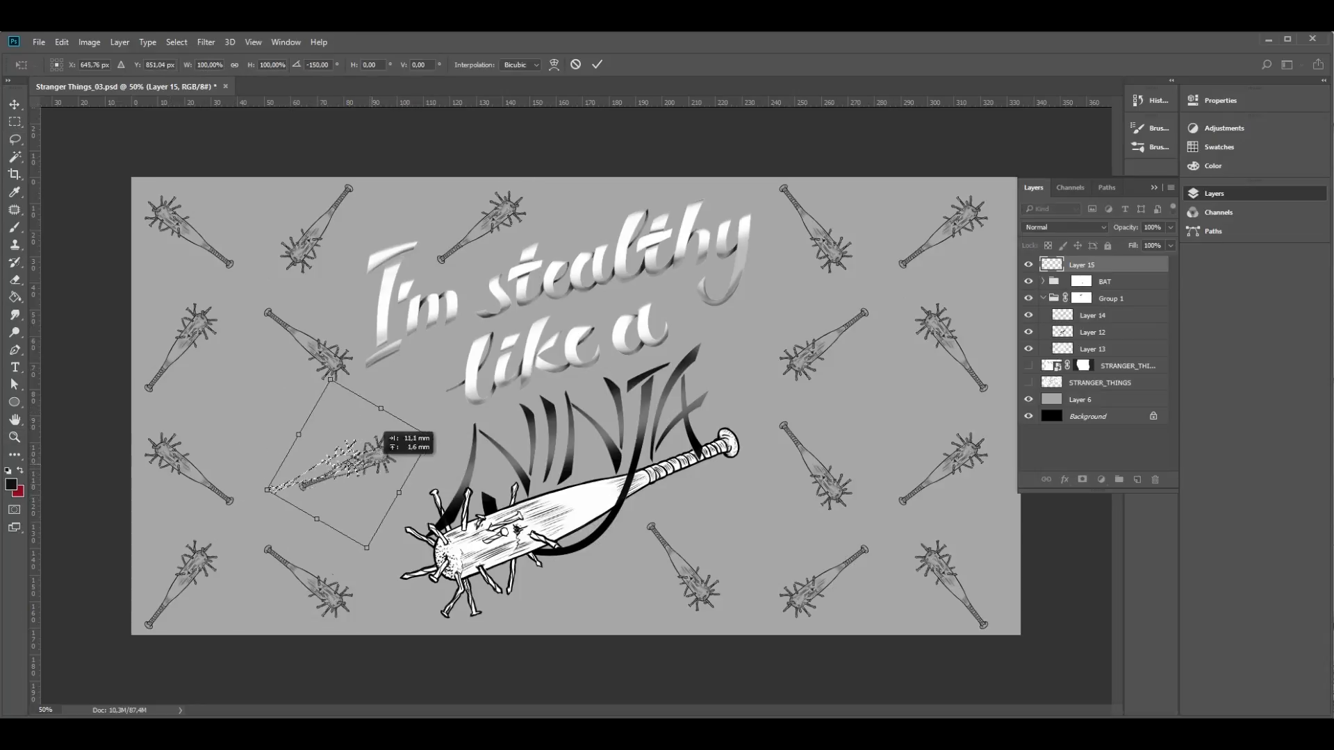
key("Return")
key("ctrl+d")
- Select the small bat at the canvas's left edge level with NINJA, rotate it about -88°, shift it right and deselect it
left_click_drag(201, 411, 295, 448)
key("ctrl+t")
left_click_drag(202, 464, 218, 453)
left_click_drag(310, 466, 239, 365)
left_click_drag(228, 426, 232, 407)
left_click_drag(316, 410, 300, 375)
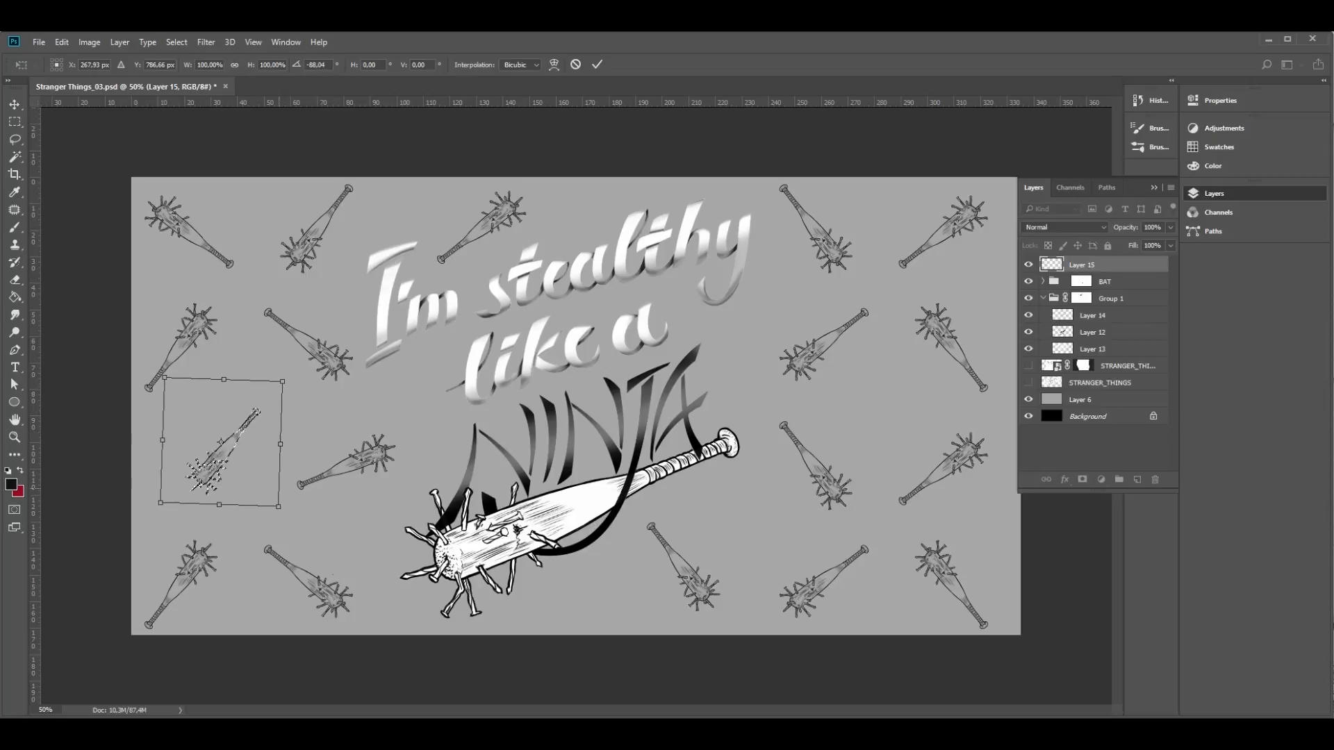
key("Return")
key("ctrl+d")
- Select the leftmost small bat in the second row, rotate it to stand nearly upright, and deselect it
mouse_move(211, 281)
left_mouse_down()
mouse_move(247, 323)
mouse_move(256, 308)
left_mouse_up()
key("ctrl+t")
key("Return")
key("ctrl+d")
- Tilt the second bat of the top row clockwise, move it up until its handle reaches past the canvas edge, and deselect it
key("ctrl+t")
left_click_drag(325, 179, 418, 188)
mouse_move(333, 222)
left_mouse_down()
mouse_move(324, 239)
mouse_move(332, 216)
mouse_move(347, 224)
left_mouse_up()
key("Return")
key("v")
key("ctrl+d")
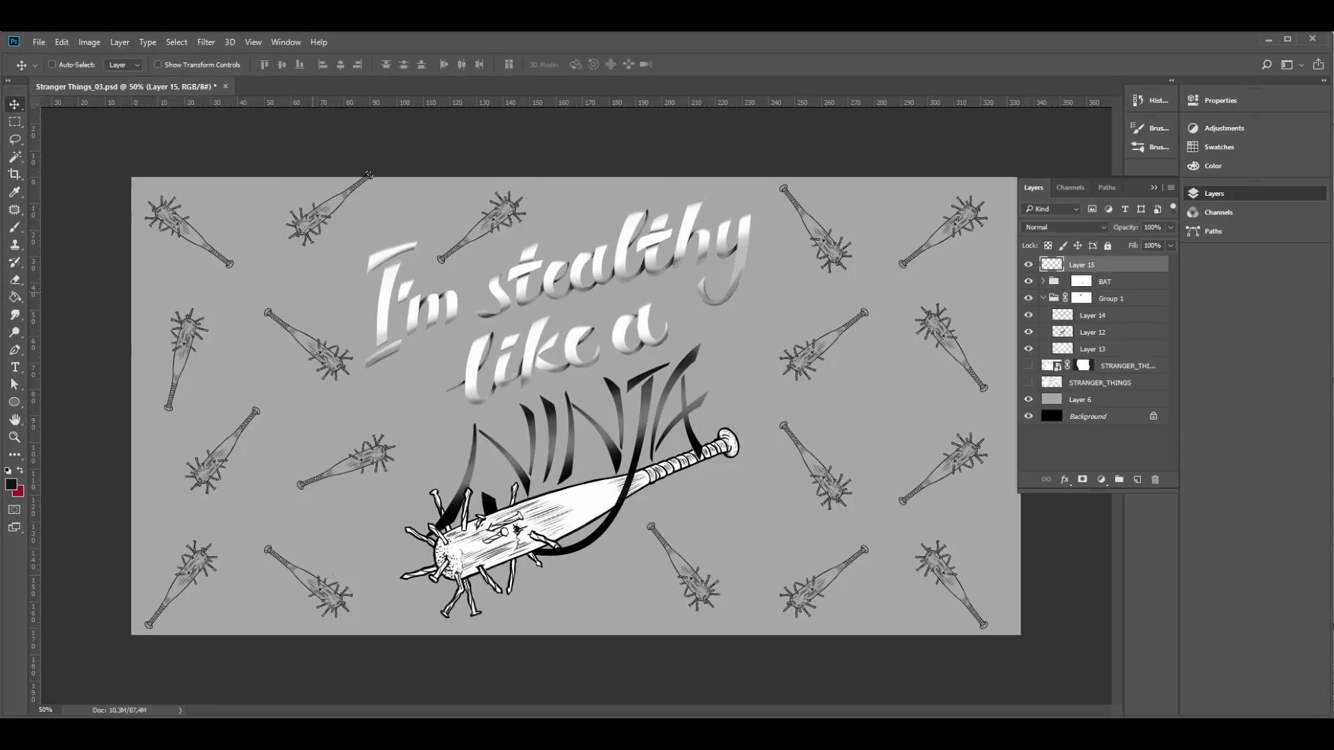
- Select the bat in the lower-left corner of the canvas, move it down and left onto the corner, and deselect it
key("l")
mouse_move(170, 535)
left_mouse_down()
mouse_move(142, 564)
mouse_move(176, 582)
left_mouse_up()
key("v")
key("ctrl+d")
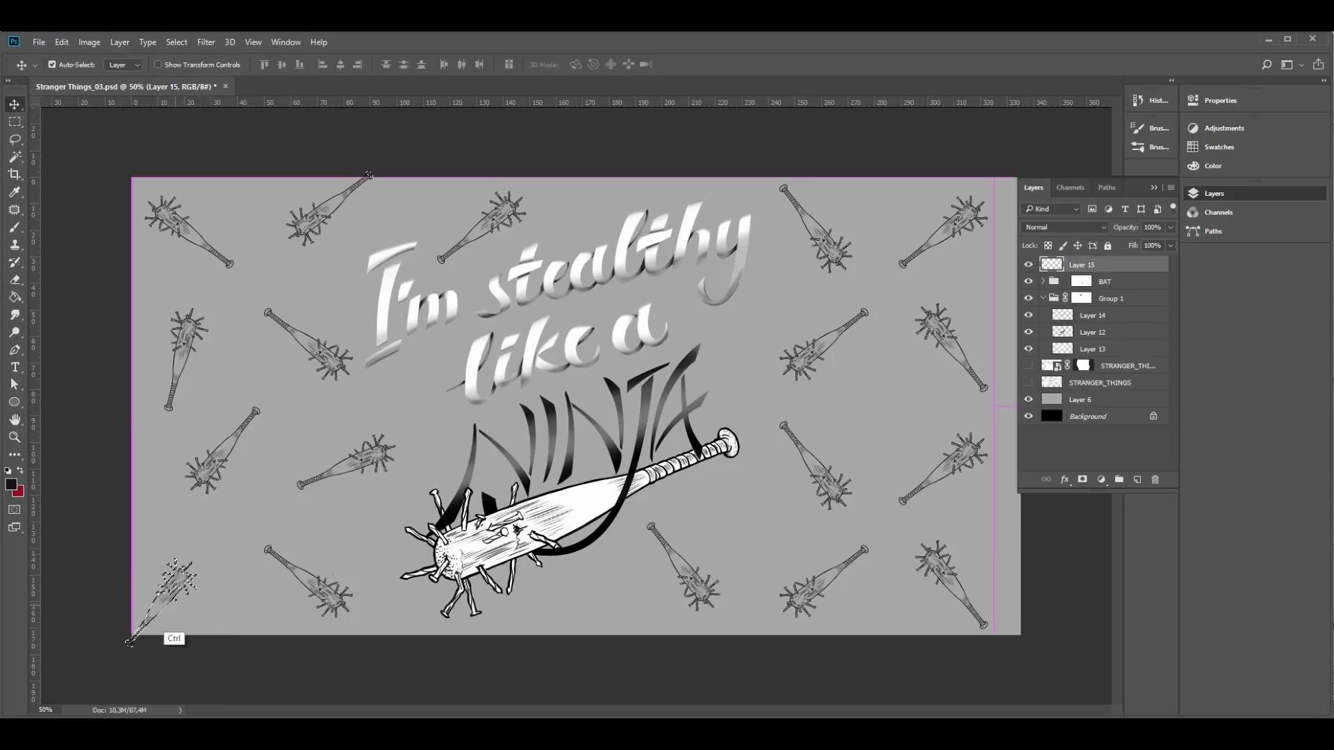
- Shift the two second-row bats on the left half of the canvas one after the other further left, deselecting each
key("l")
mouse_move(221, 304)
left_mouse_down()
mouse_move(239, 317)
mouse_move(215, 340)
left_mouse_up()
key("v")
key("ctrl+d")
key("l")
mouse_move(326, 306)
left_mouse_down()
mouse_move(362, 395)
mouse_move(300, 346)
left_mouse_up()
key("v")
key("ctrl+d")
- Select the bat in the upper-left corner, rotate it nearly horizontal with its handle pointing right, reposition it and deselect it
key("l")
key("v")
left_click_drag(197, 182, 298, 186)
key("ctrl+t")
left_click_drag(204, 255, 189, 260)
mouse_move(267, 182)
left_mouse_down()
mouse_move(261, 304)
mouse_move(115, 318)
left_mouse_up()
left_click_drag(179, 247, 193, 238)
left_click_drag(261, 149, 306, 227)
key("Return")
left_click_drag(220, 235, 234, 230)
key("ctrl+d")
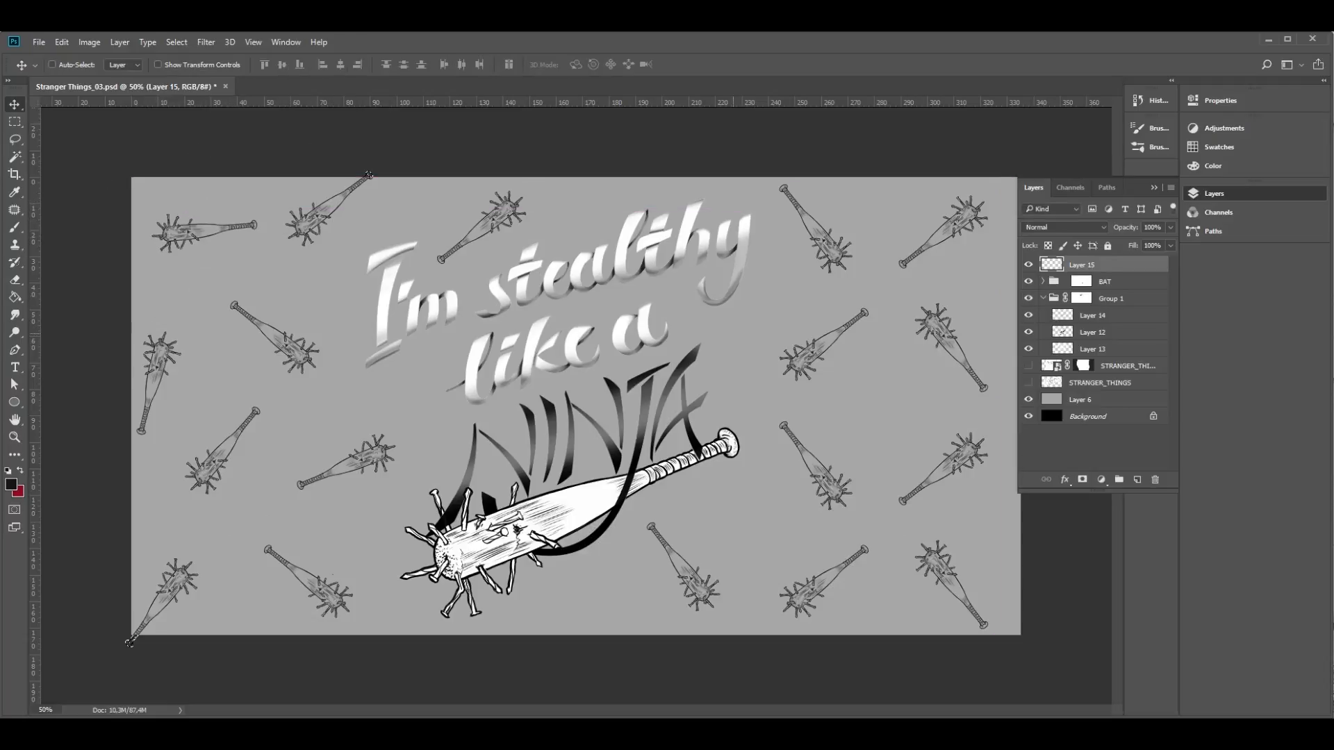
- Select the small bat just right of the large bat's handle, rotate it about -79°, shift it left and deselect it
key("l")
mouse_move(787, 405)
left_mouse_down()
mouse_move(809, 522)
mouse_move(799, 406)
left_mouse_up()
key("ctrl+t")
mouse_move(891, 386)
left_mouse_down()
mouse_move(909, 415)
mouse_move(866, 378)
left_mouse_up()
left_click_drag(904, 532, 917, 410)
left_click_drag(853, 455, 831, 469)
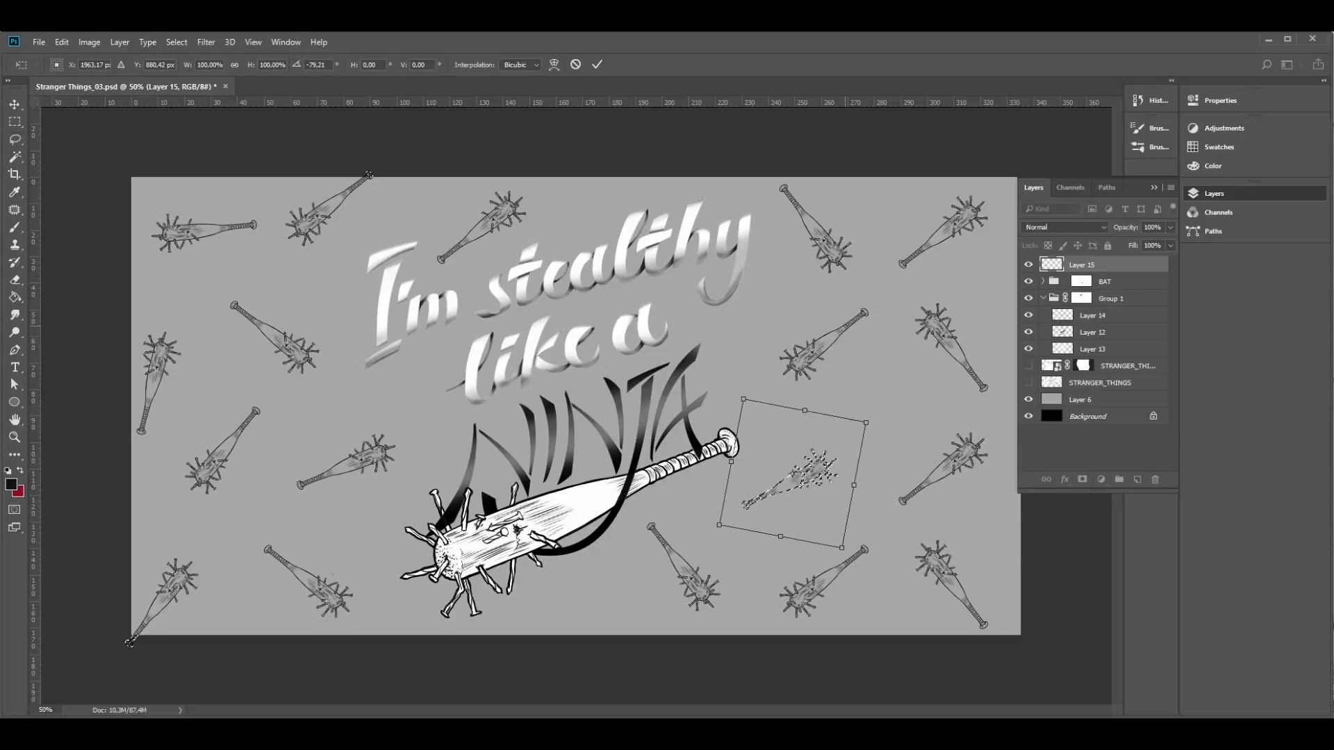
key("Return")
key("ctrl+d")
- Select the small bat right of the word stealthy, move it up and left past the canvas's upper edge, and deselect it
mouse_move(821, 288)
left_mouse_down()
mouse_move(756, 203)
mouse_move(810, 287)
left_mouse_up()
key("v")
left_click_drag(823, 254, 806, 235)
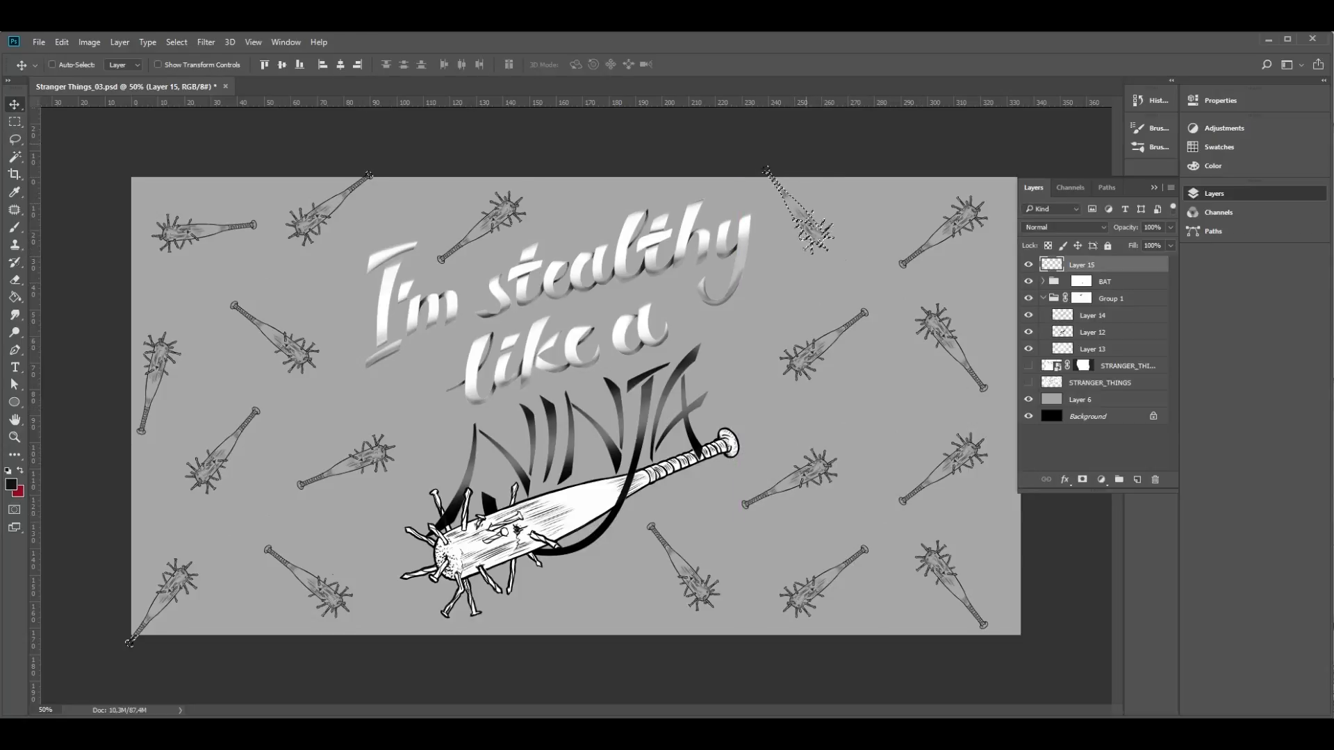
left_click(1214, 193)
key("ctrl+d")
- Select the rightmost bat in the second row, rotate it slightly counterclockwise and shift it right toward the canvas edge
key("l")
mouse_move(898, 310)
left_mouse_down()
mouse_move(962, 292)
mouse_move(898, 313)
left_mouse_up()
key("ctrl+t")
left_click_drag(1033, 413, 1046, 392)
left_click_drag(969, 357, 986, 350)
key("Return")
- Select the small bat right of like a, rotate it so its nailed head points right and slightly down, and deselect it
mouse_move(887, 309)
left_mouse_down()
mouse_move(788, 299)
mouse_move(884, 314)
left_mouse_up()
key("v")
left_click_drag(829, 353, 822, 368)
key("ctrl+t")
mouse_move(887, 305)
left_mouse_down()
mouse_move(932, 388)
mouse_move(780, 282)
mouse_move(892, 379)
mouse_move(813, 338)
mouse_move(812, 450)
left_mouse_up()
key("Return")
key("ctrl+d")
- Select the rightmost bat in the third row and rotate it nearly upright with its nailed head pointing down
key("l")
mouse_move(993, 415)
left_mouse_down()
mouse_move(1020, 487)
mouse_move(1001, 417)
left_mouse_up()
key("ctrl+t")
left_click_drag(1042, 417, 906, 328)
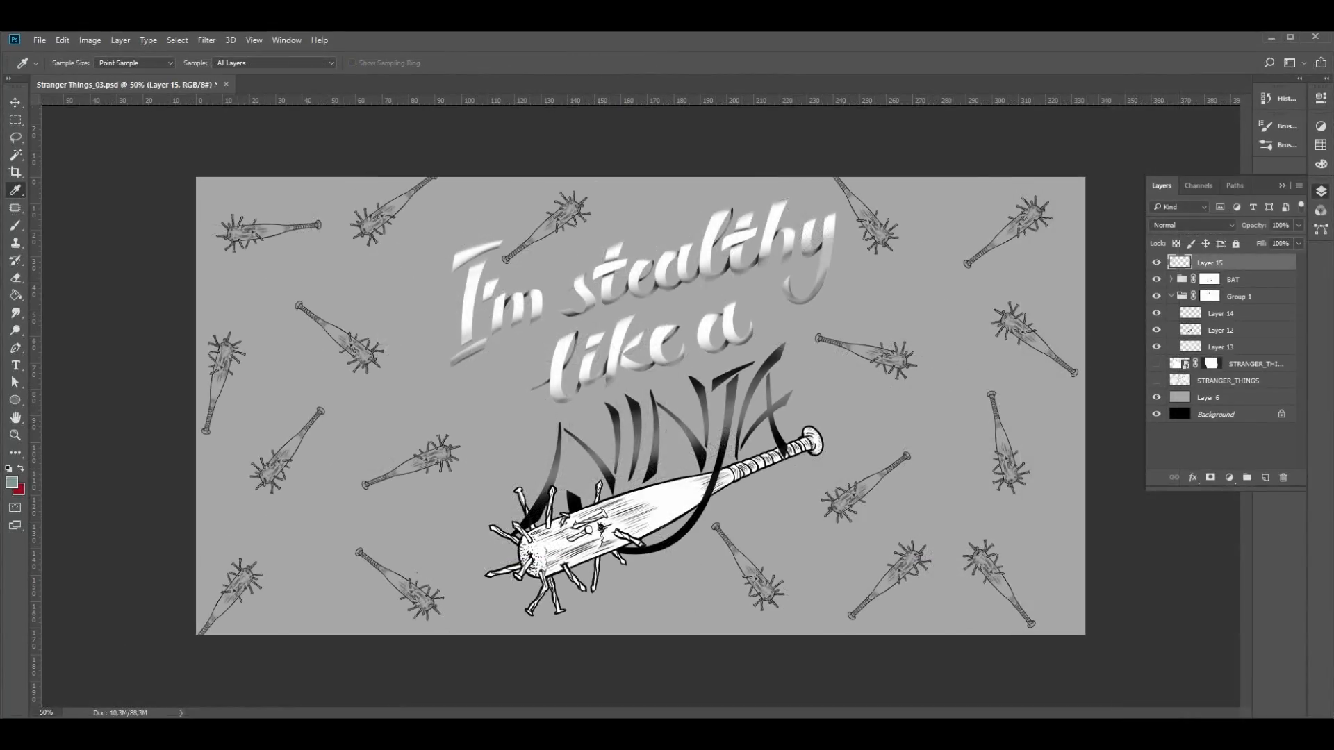
- Colorize Layer 6 with Hue/Saturation to a muted dark green using hue 167, lowered saturation and lowered lightness
left_click(1209, 398)
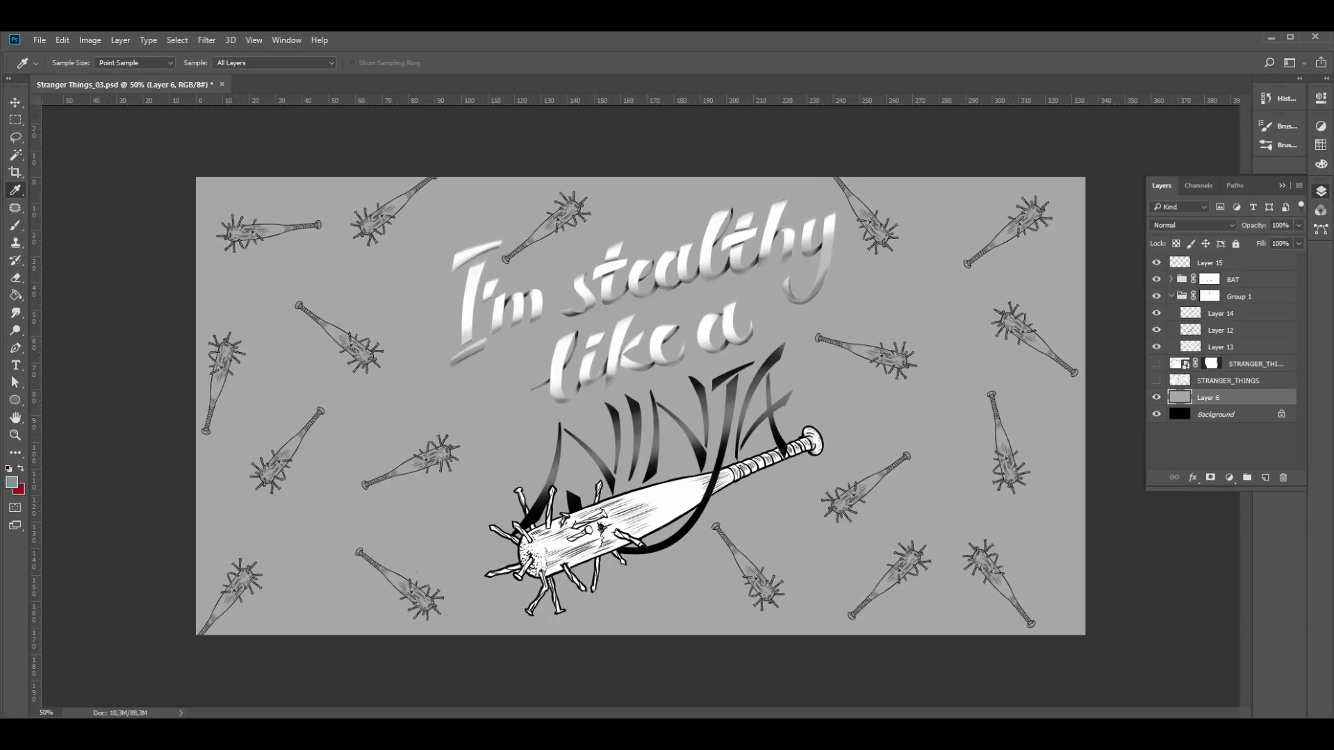
key("ctrl+u")
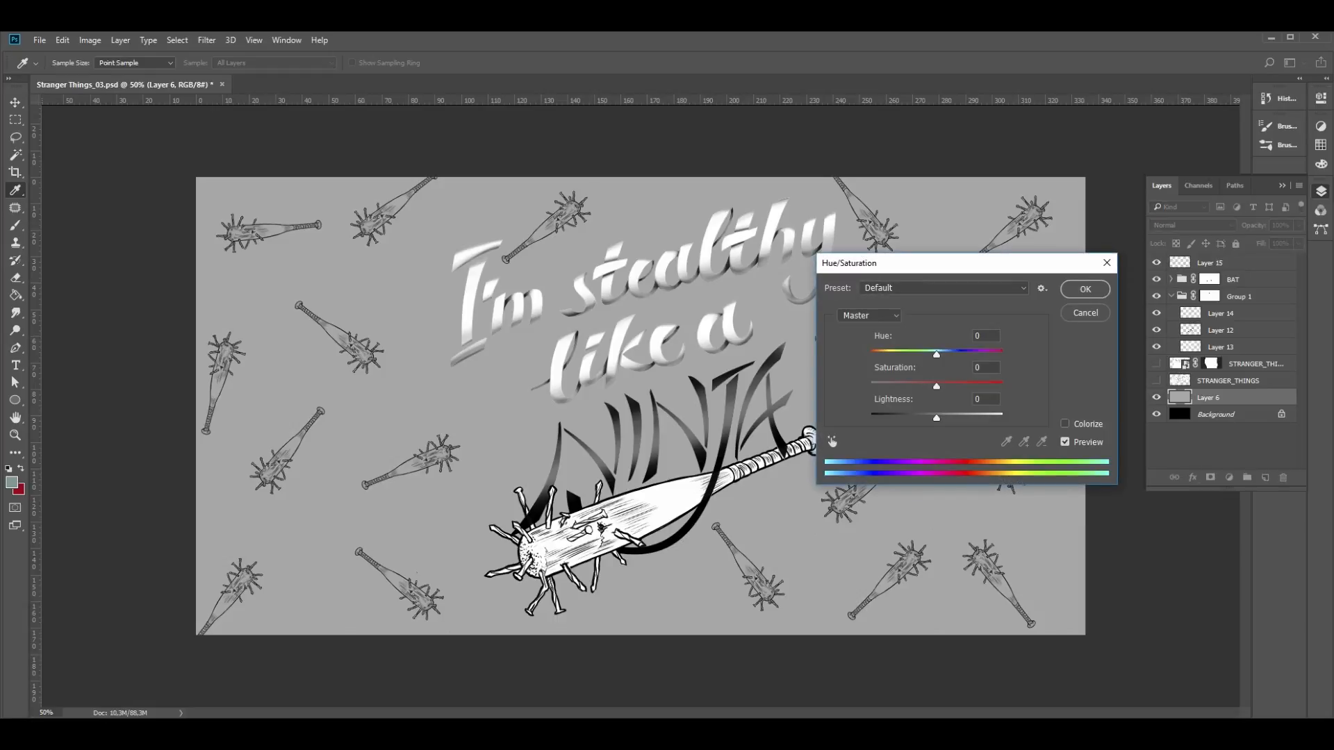
left_click(1065, 424)
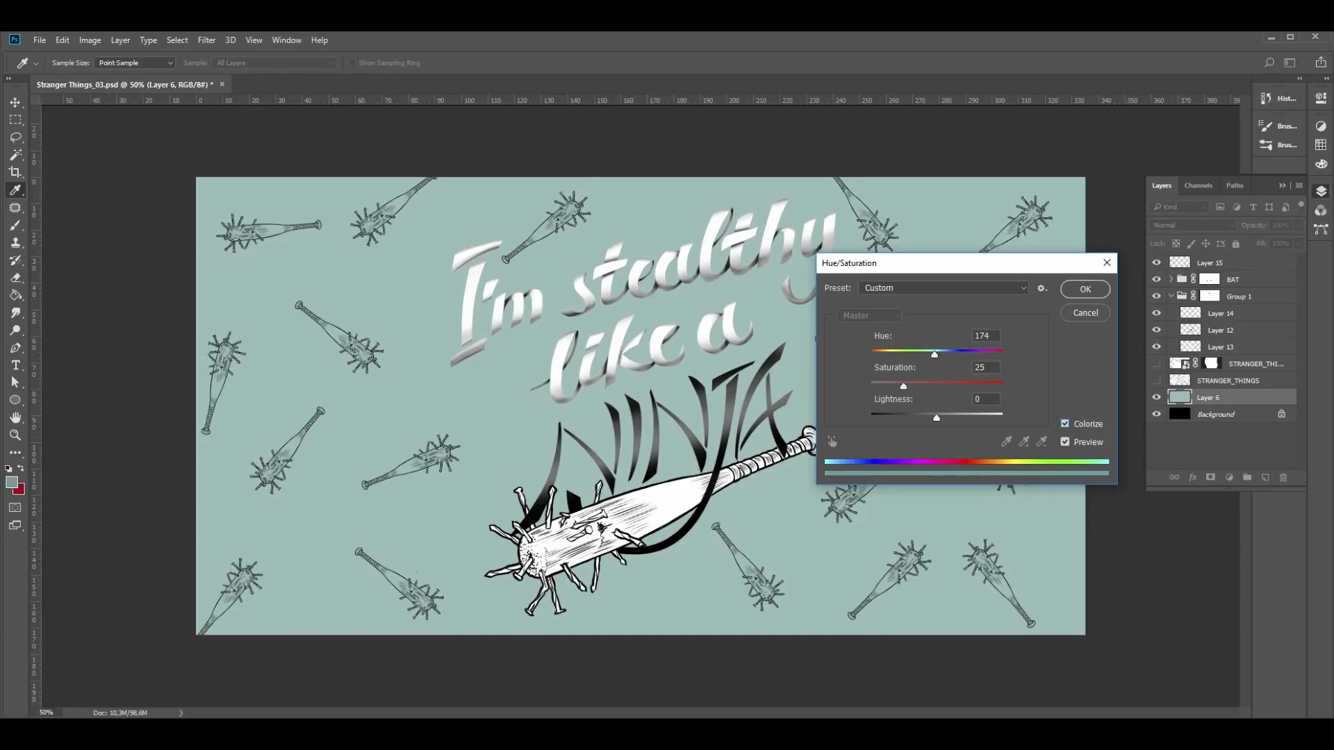
left_click_drag(937, 418, 927, 419)
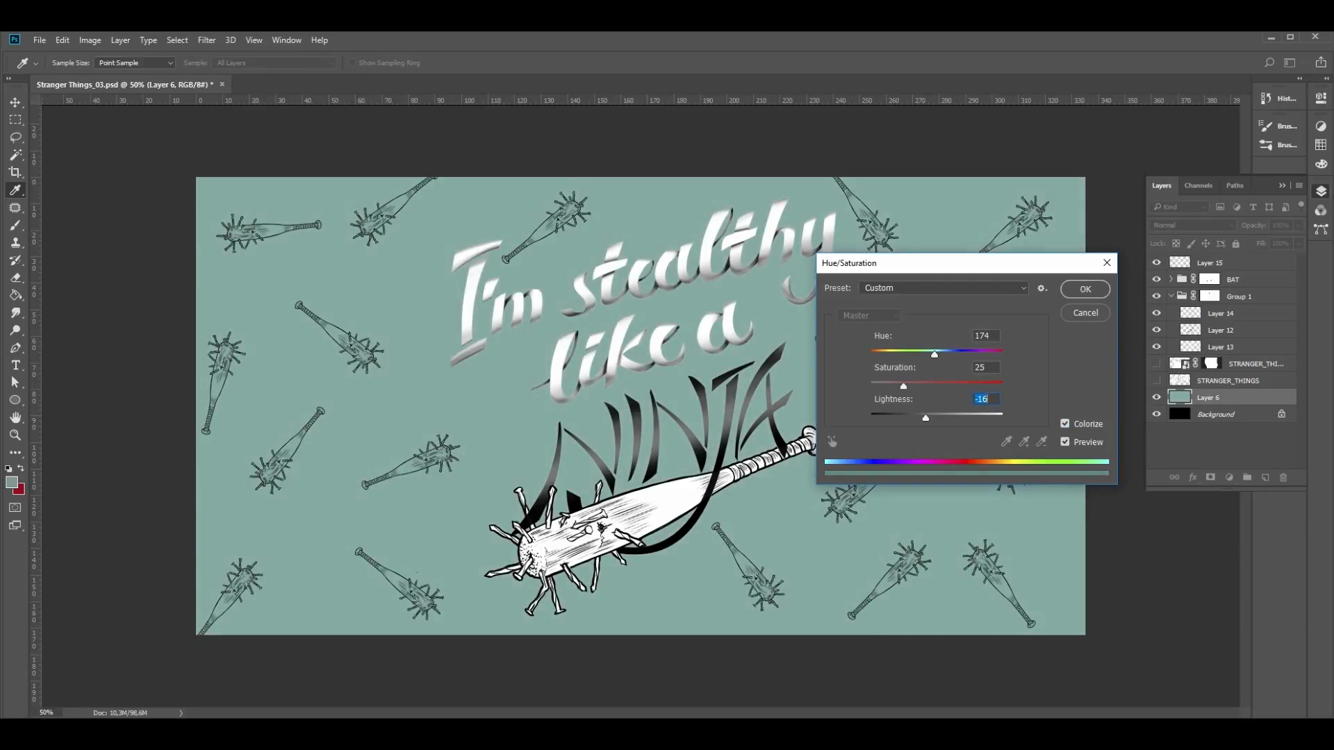
left_click_drag(934, 355, 932, 356)
left_click_drag(926, 418, 916, 418)
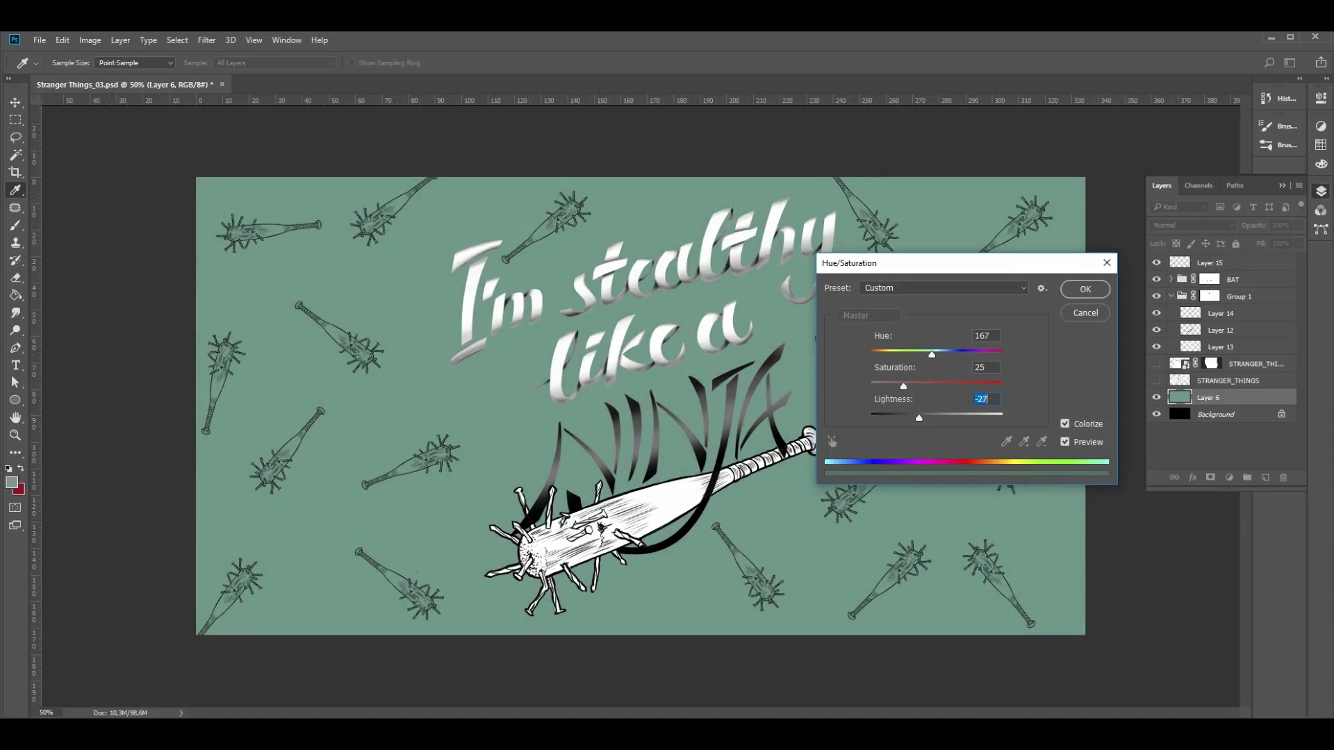
left_click_drag(903, 386, 896, 386)
left_click_drag(921, 418, 922, 417)
left_click(1086, 289)
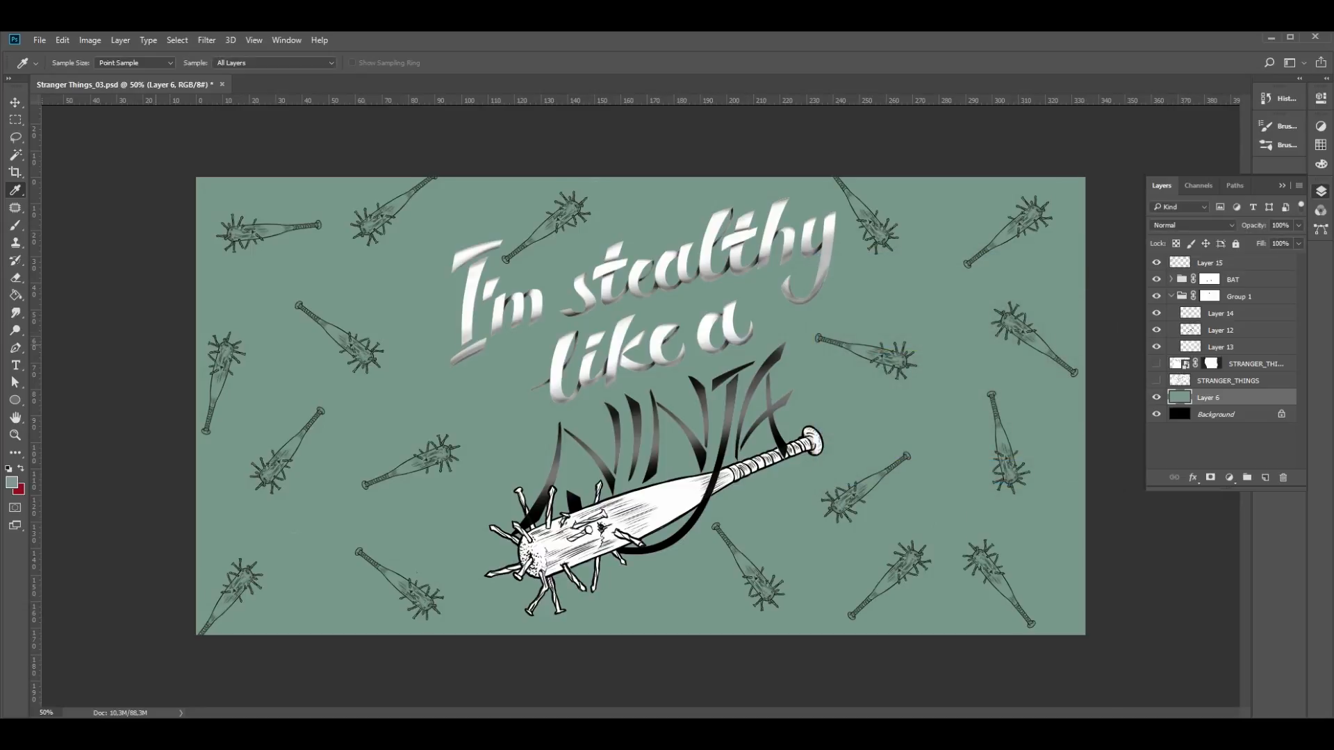
- Add a Gradient fill layer directly above Layer 6 using the red-to-green gradient preset
left_click(1221, 446)
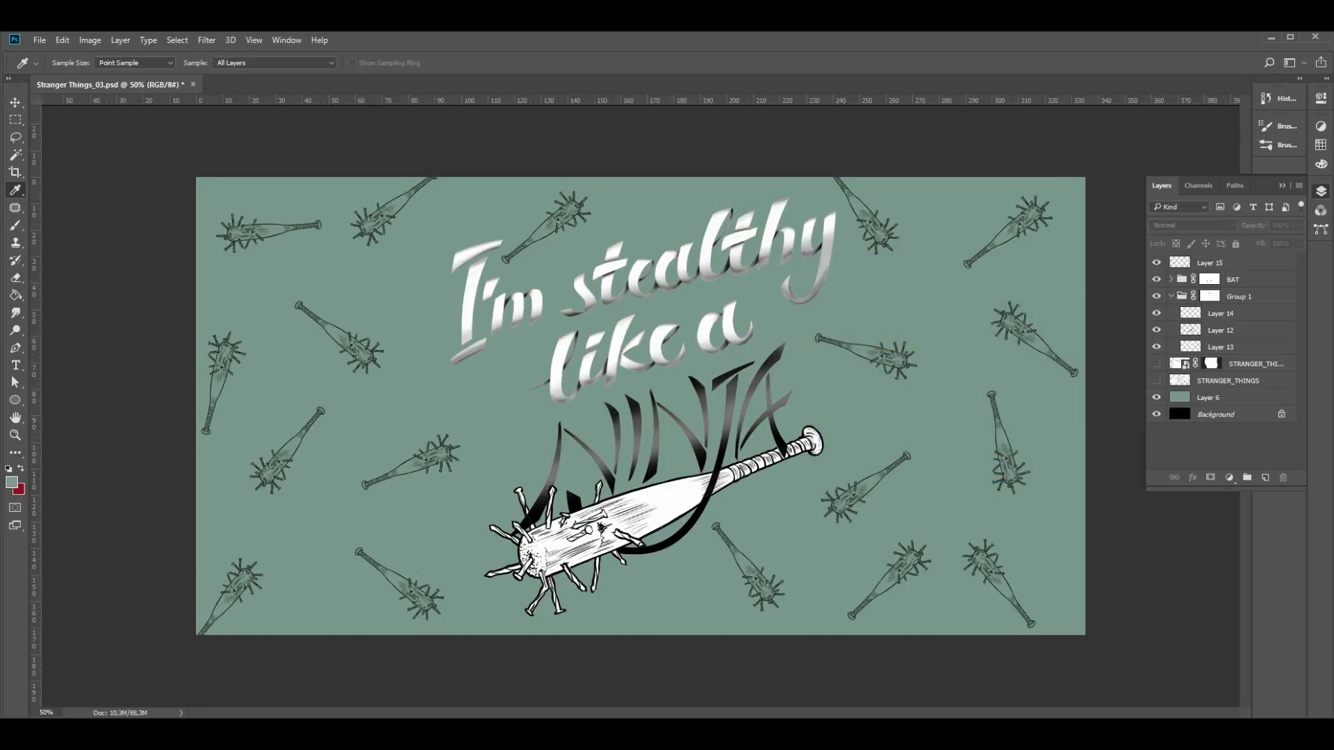
left_click(1221, 398)
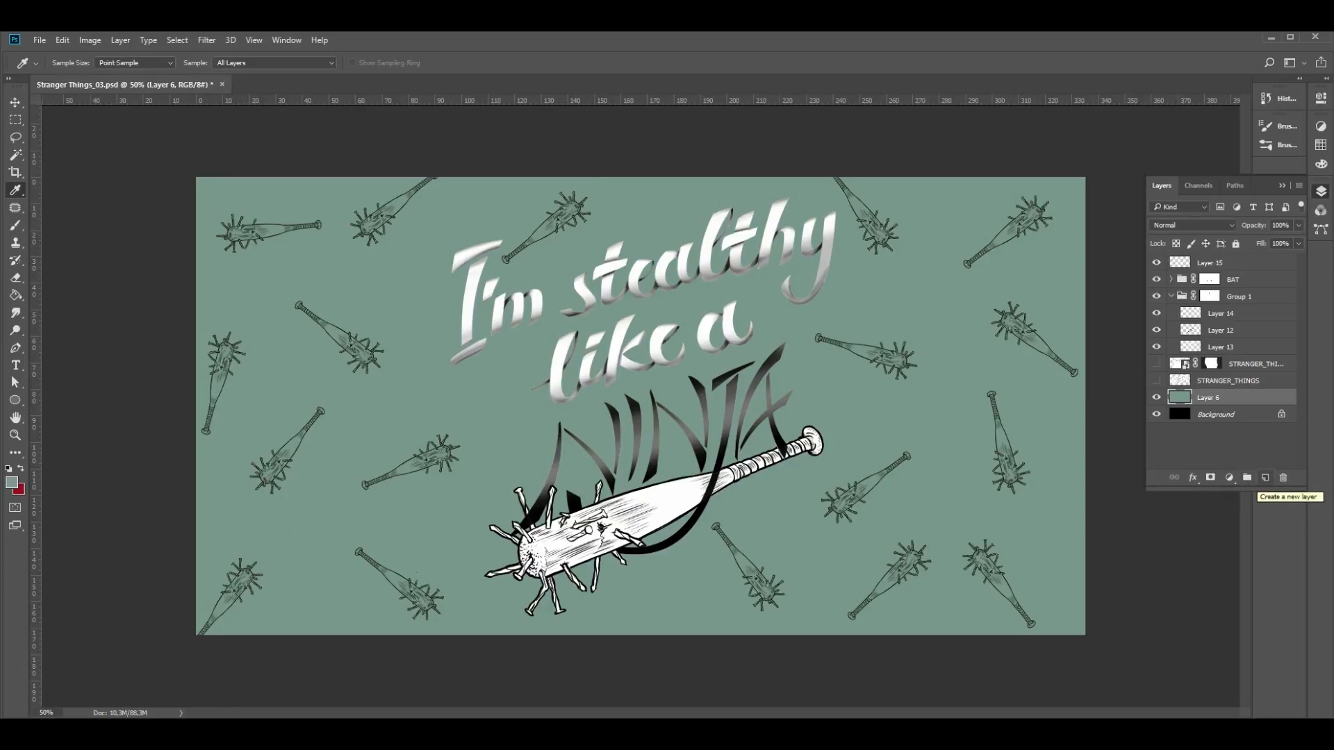
left_click(1230, 478)
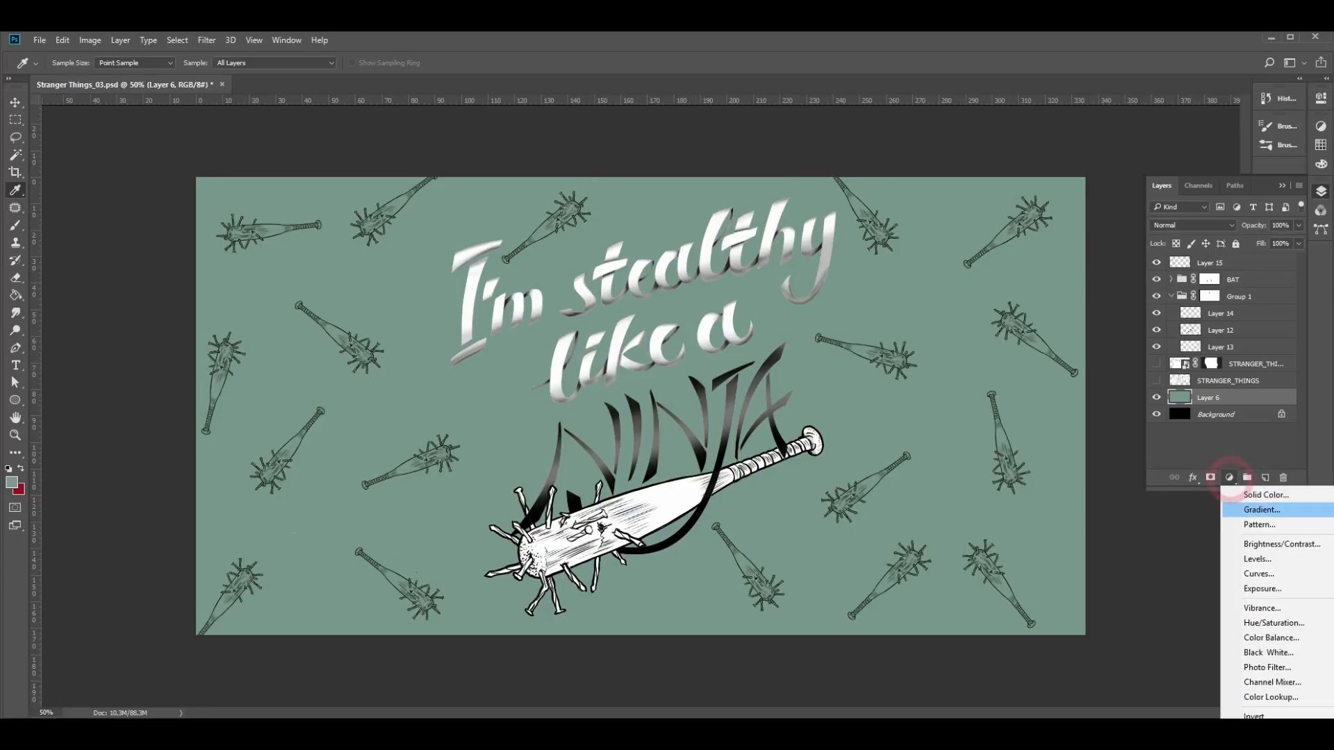
left_click(1262, 510)
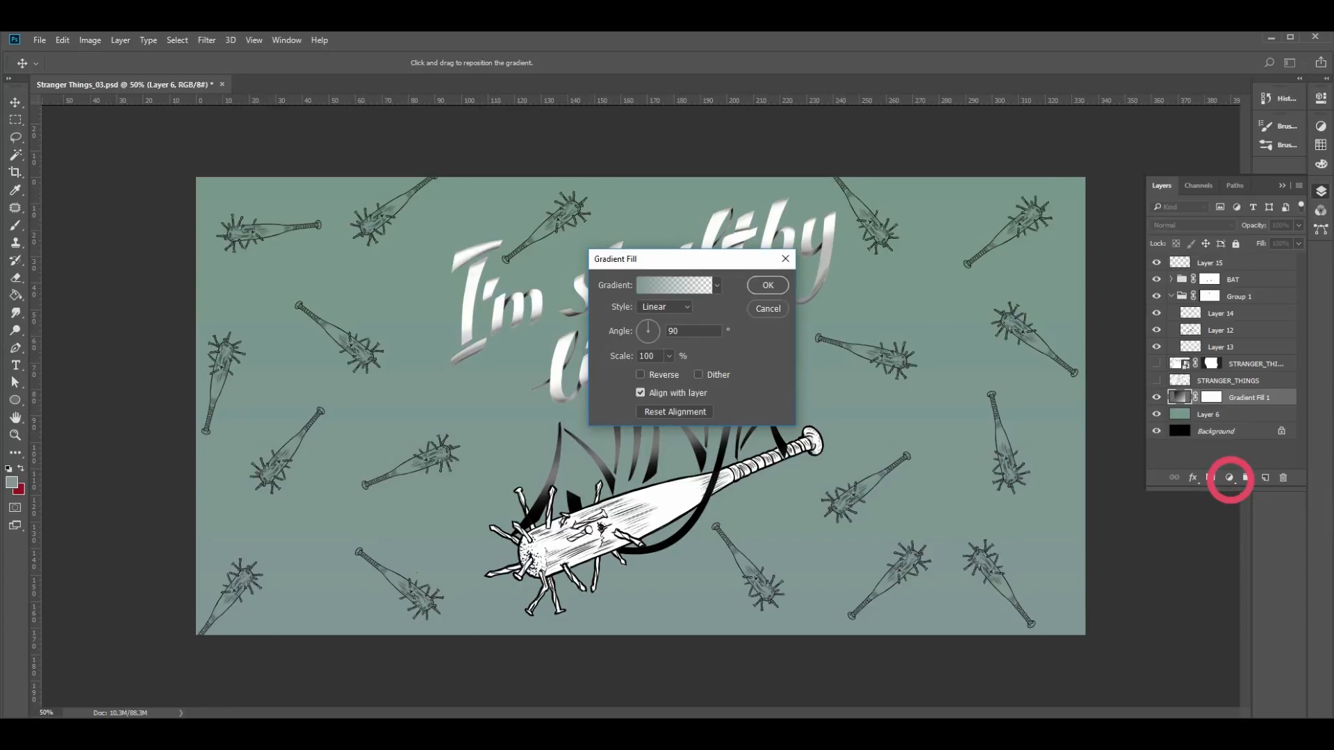
left_click(717, 285)
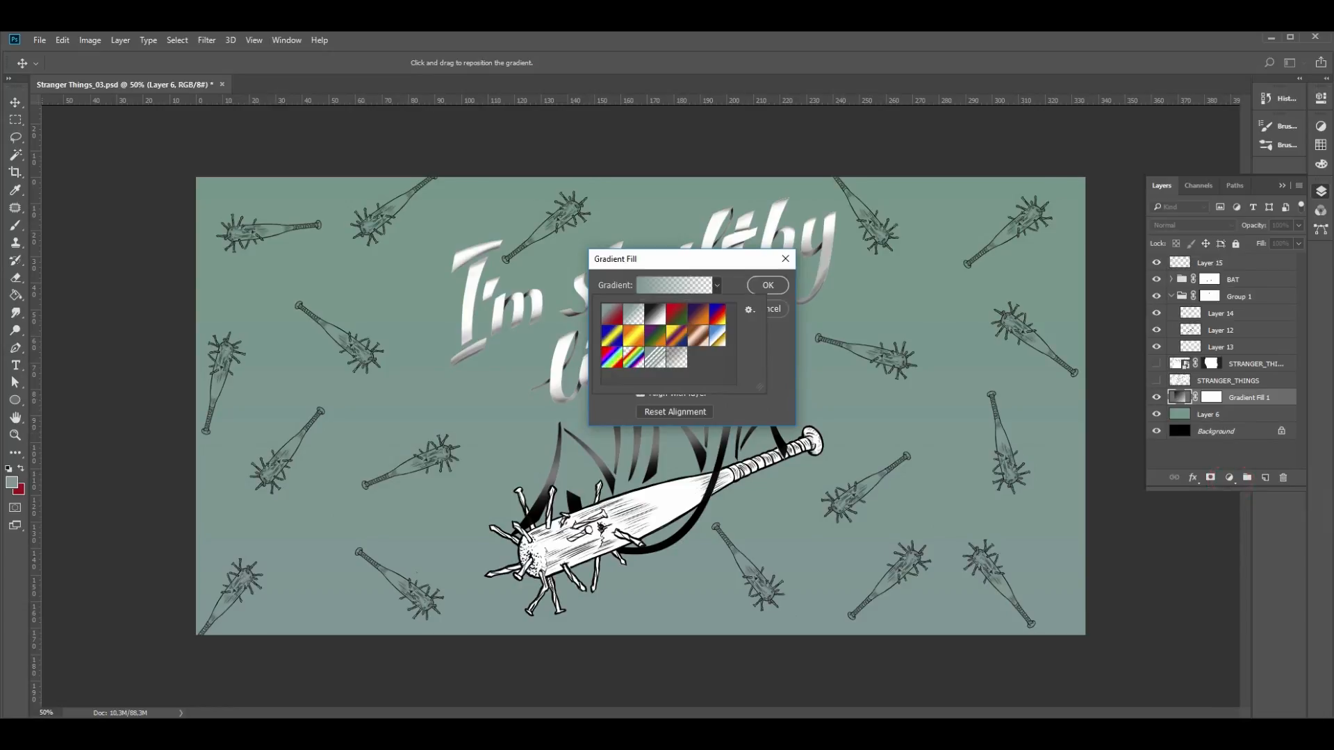
left_click(677, 315)
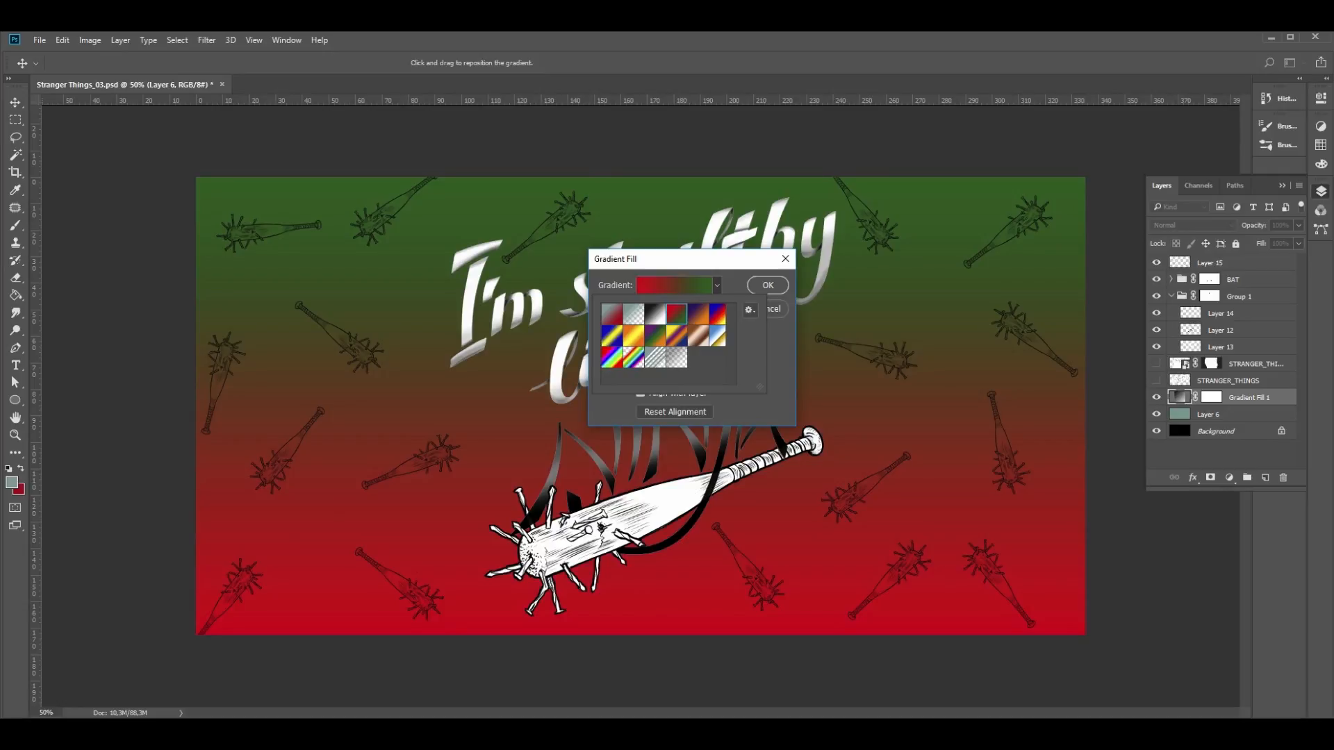
- Set the gradient fill's angle to 45° and apply it
key("Escape")
left_click_drag(680, 332, 667, 332)
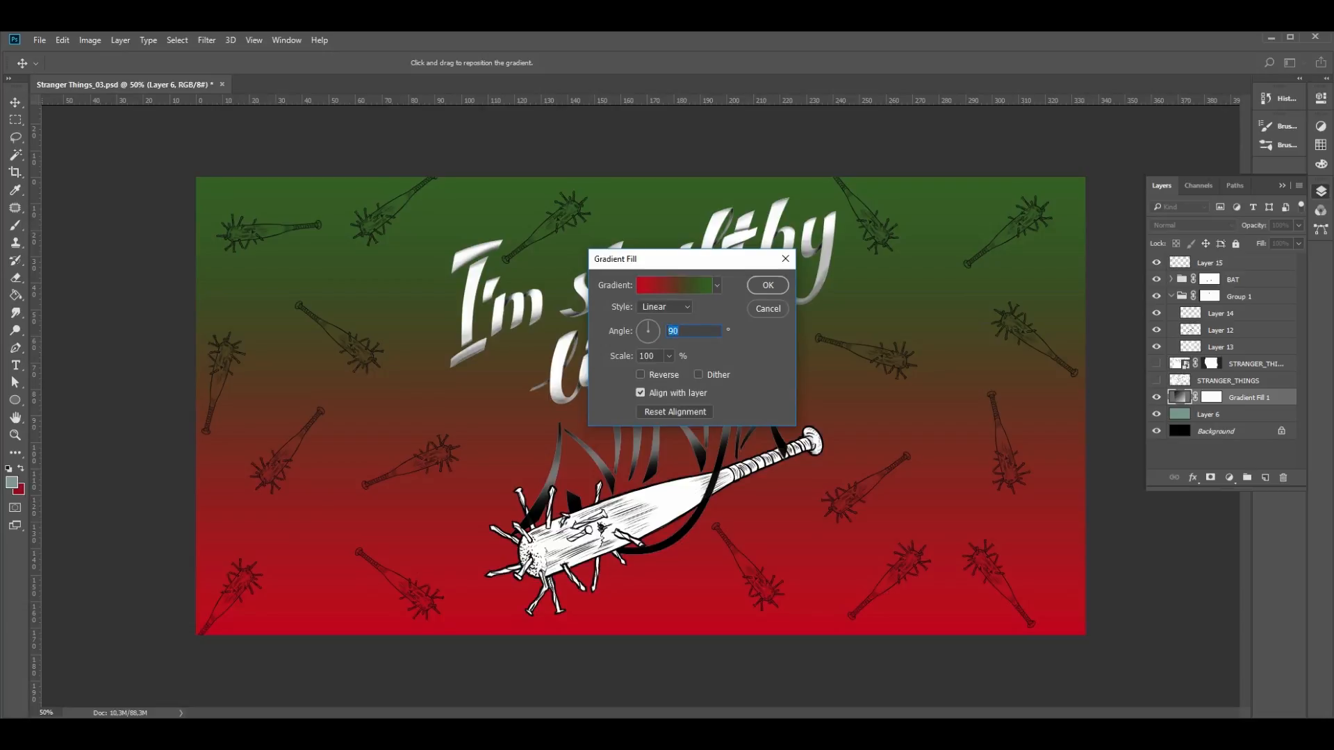
type("45")
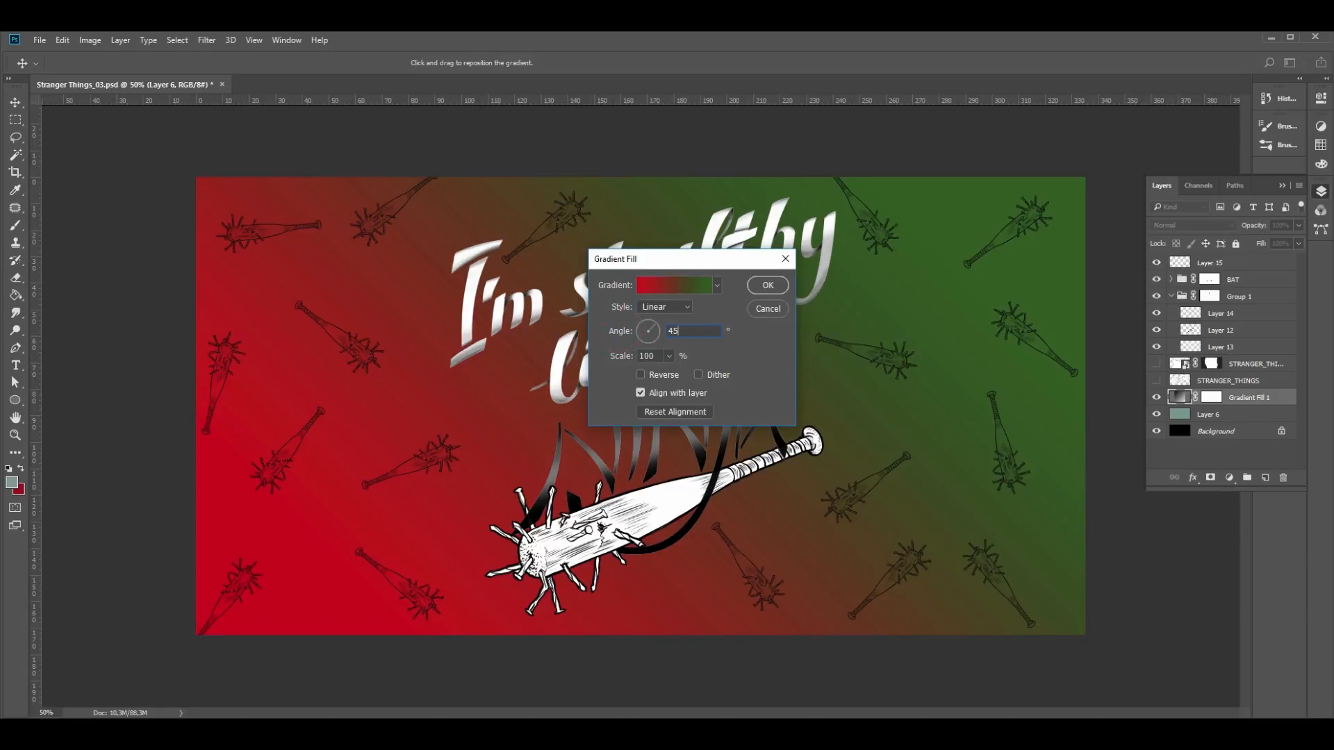
key("Return")
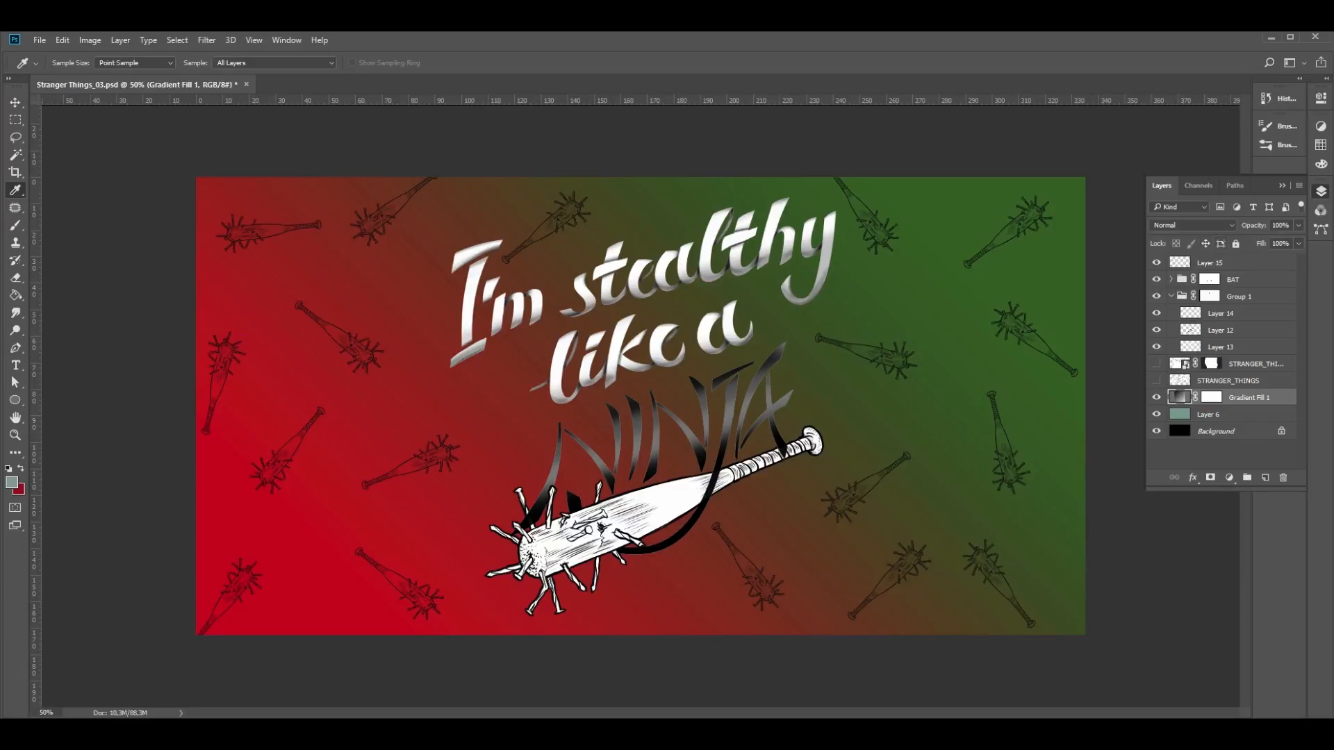
- Try out the blend modes on the Gradient Fill 1 layer one after another and set it to Difference
left_click(1192, 225)
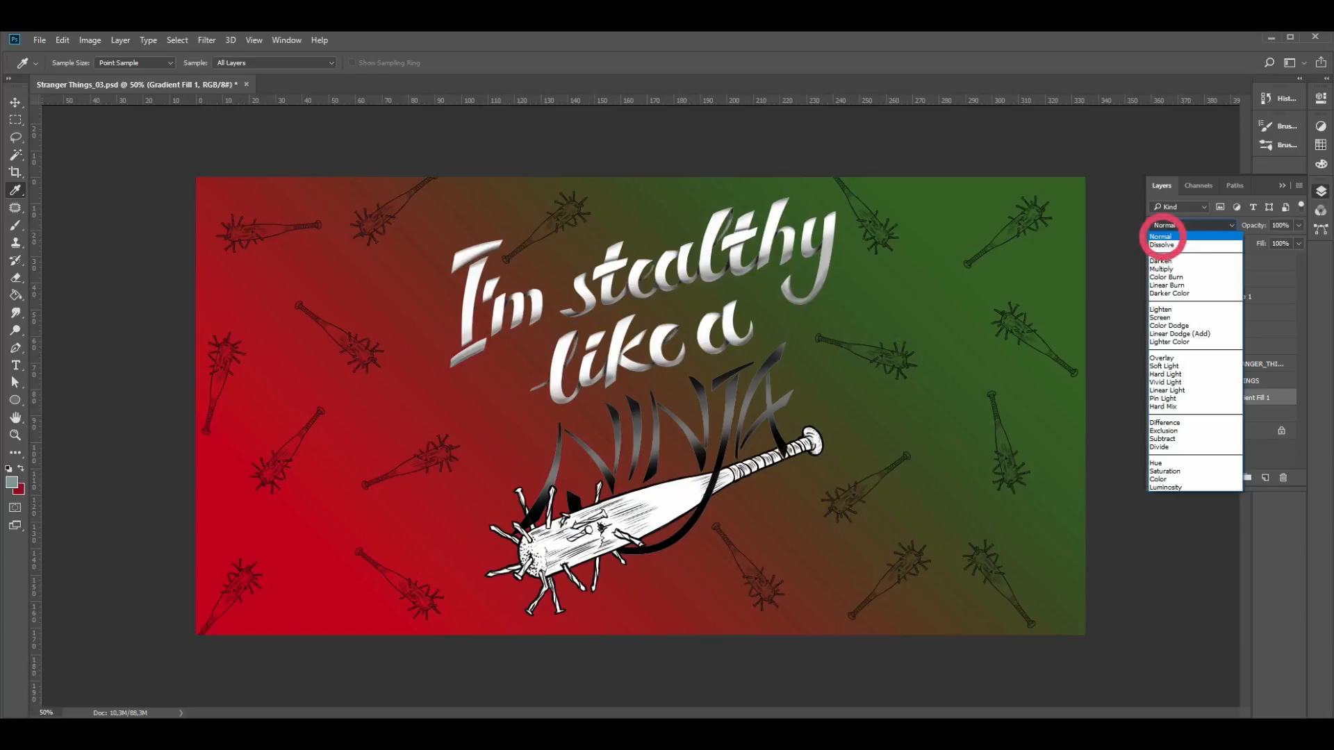
left_click(1160, 237)
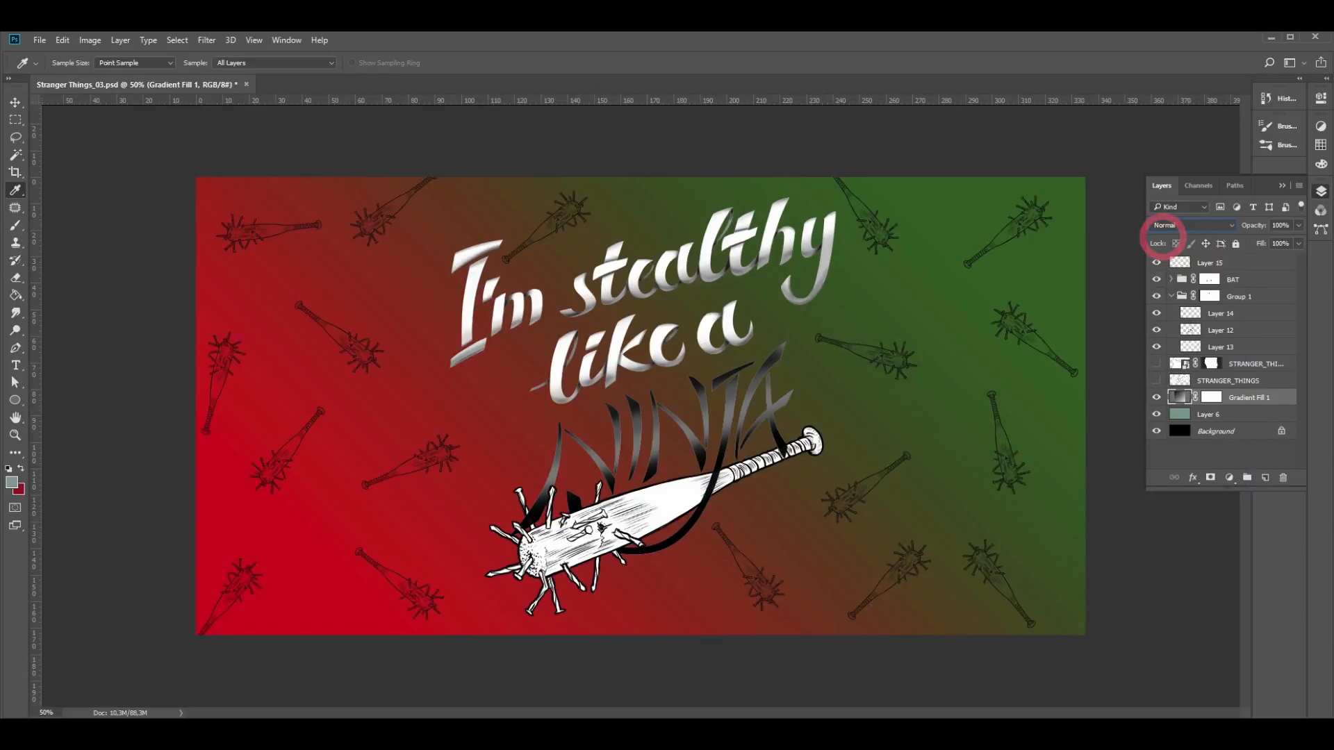
key("Down")
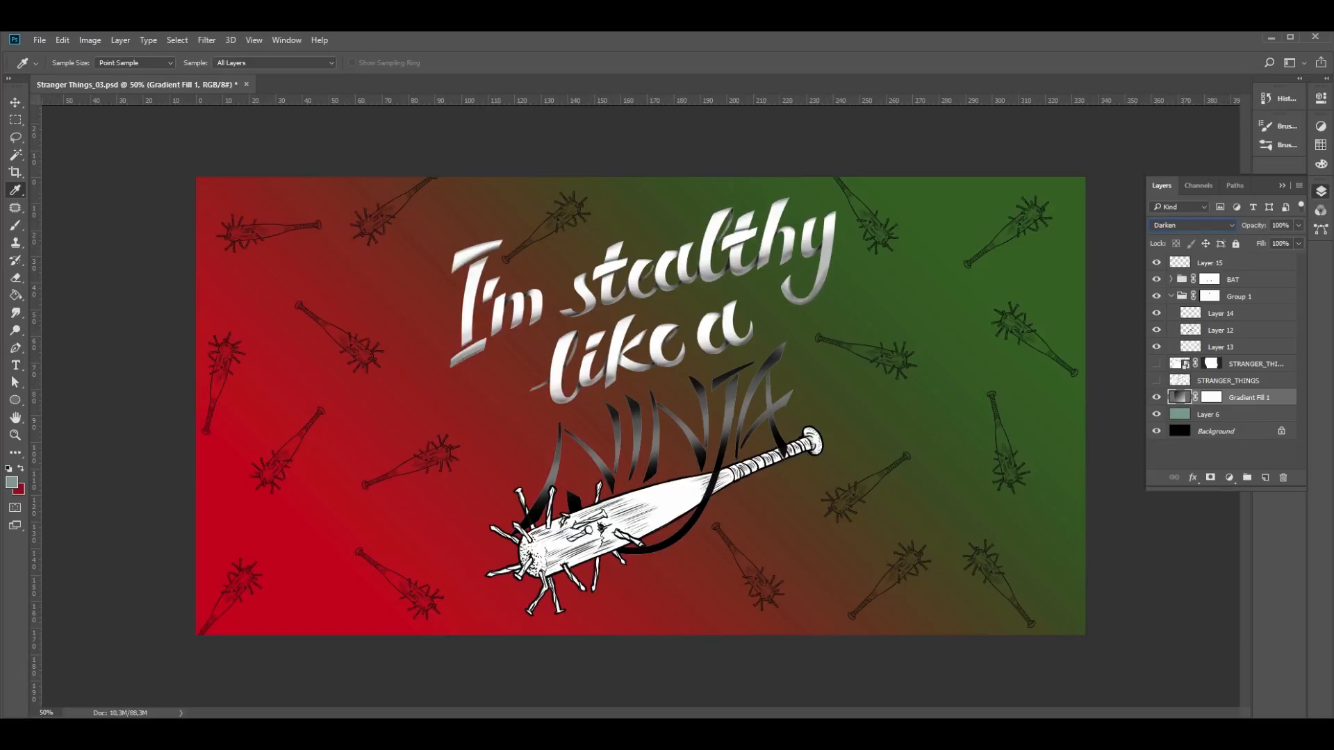
key("Down")
key("Down")
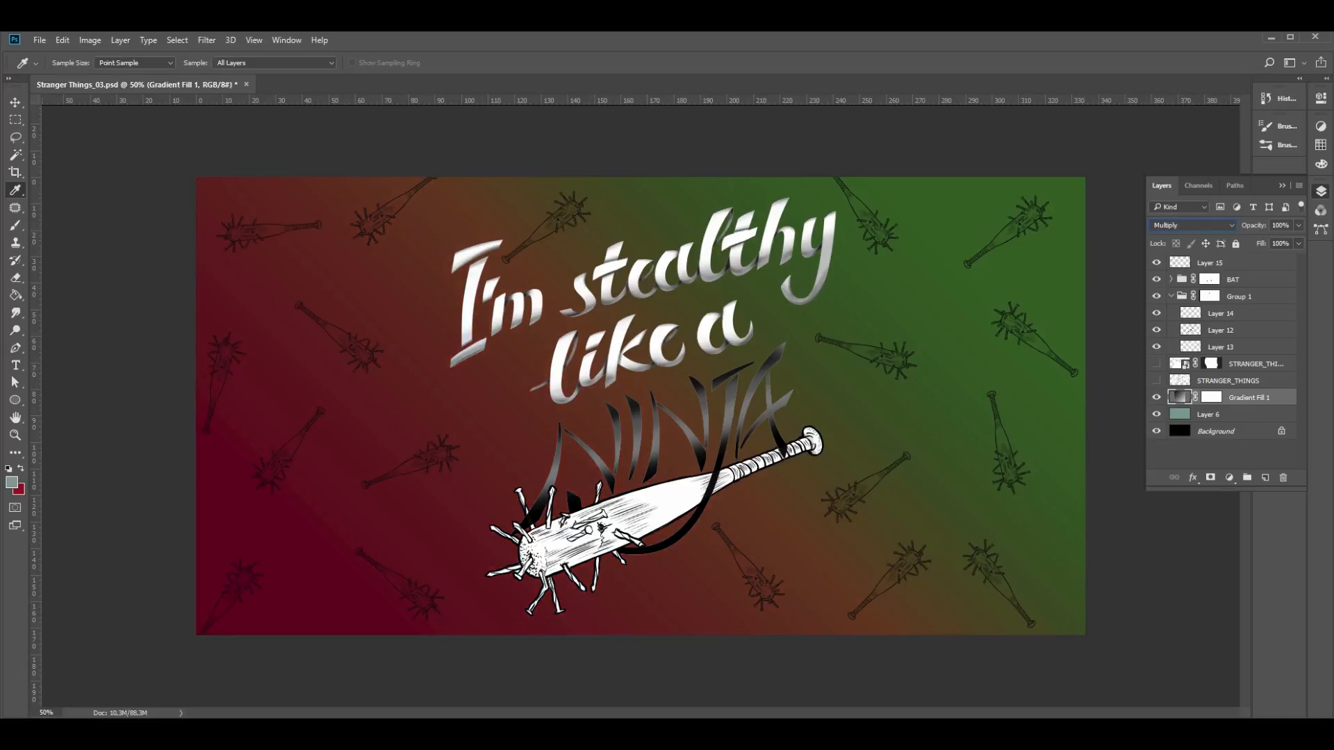
key("Down")
key("Down")
key("Down")
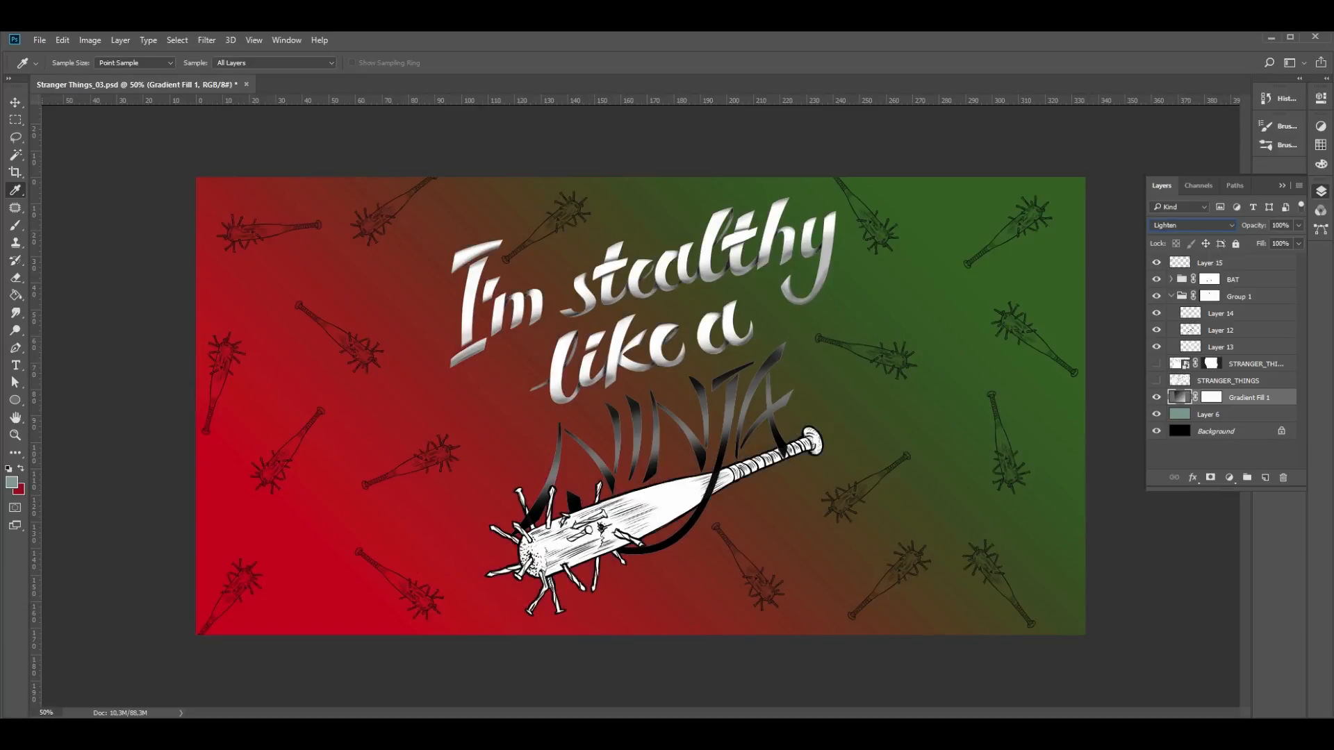
key("Down")
key("Down")
key("Down")
key("Down")
key("Down")
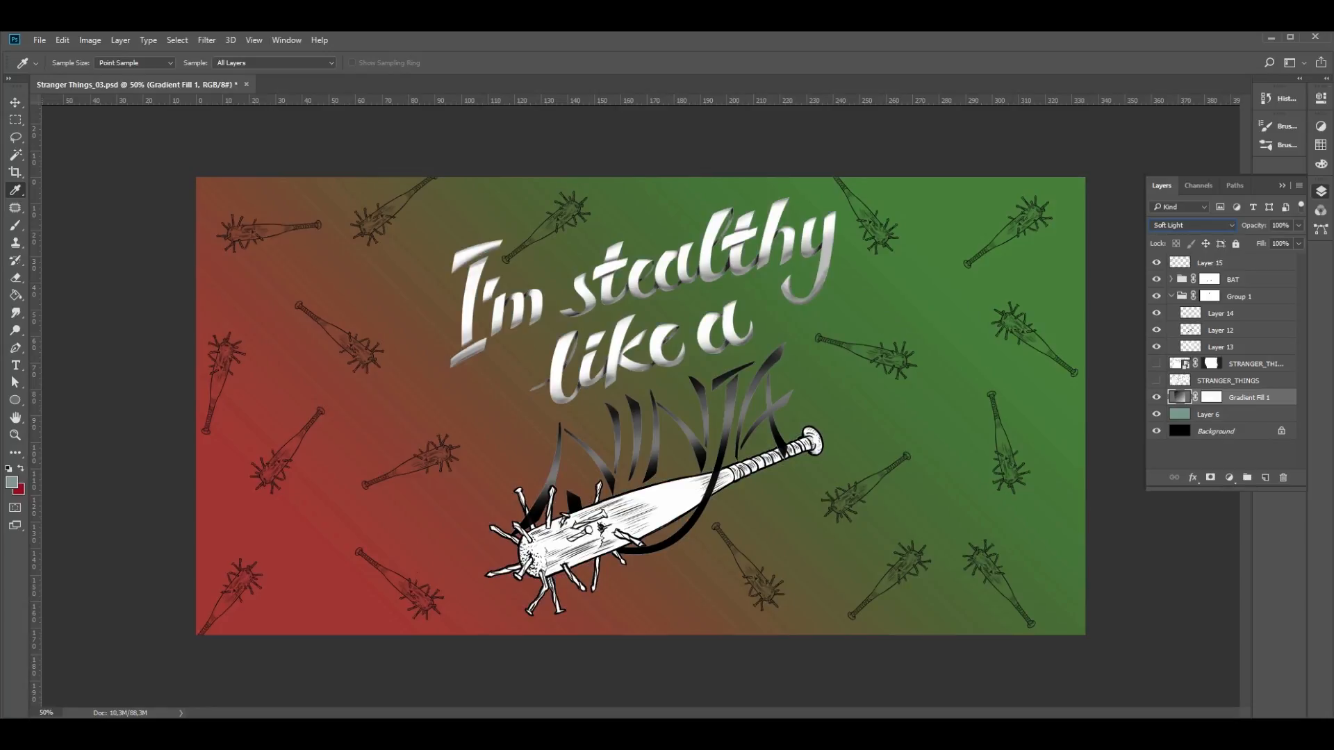
key("Down")
key("Down")
key("Down")
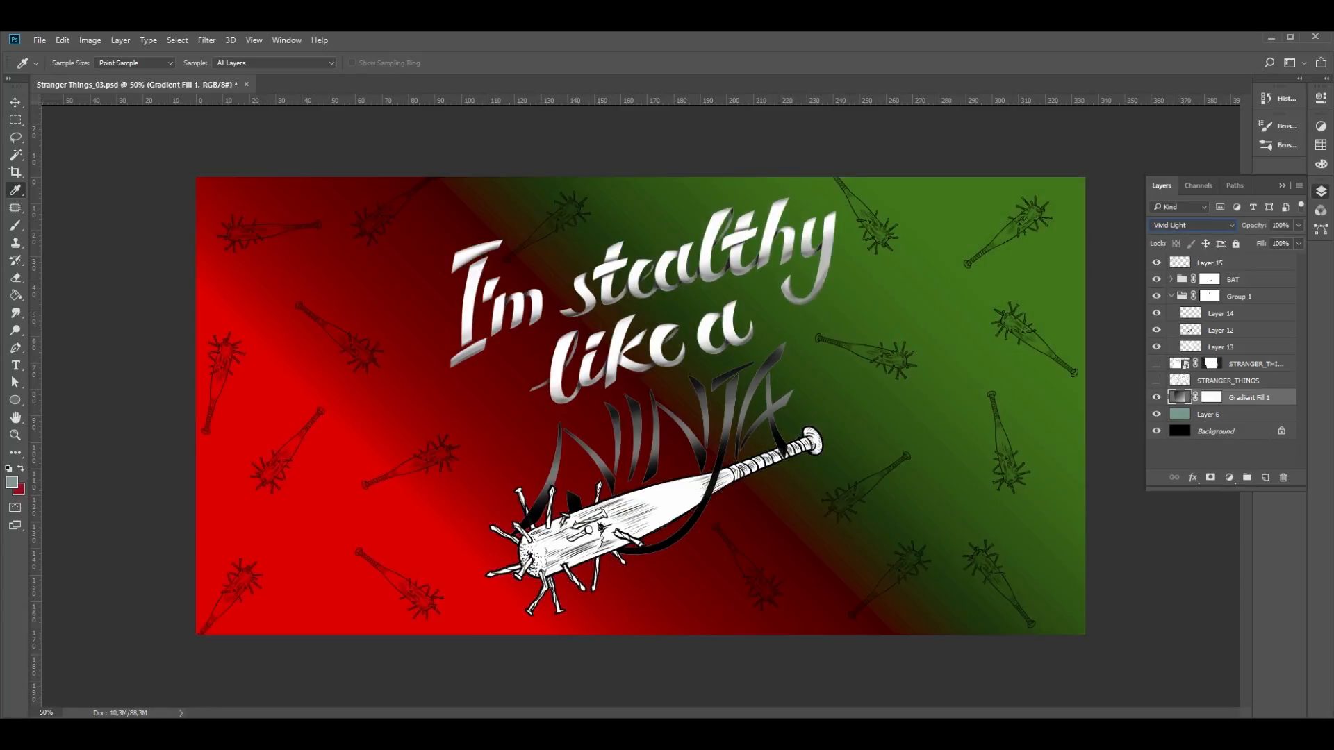
key("Down")
key("Down")
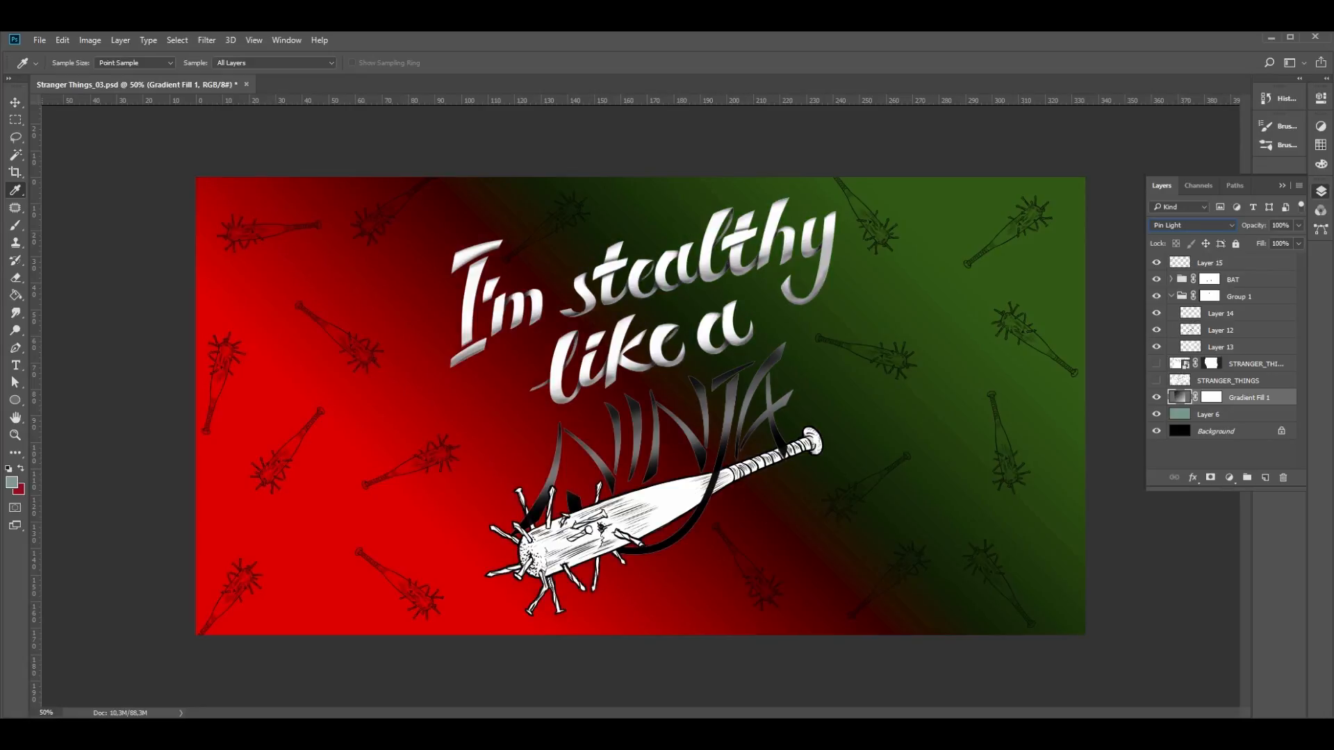
key("Down")
key("Down")
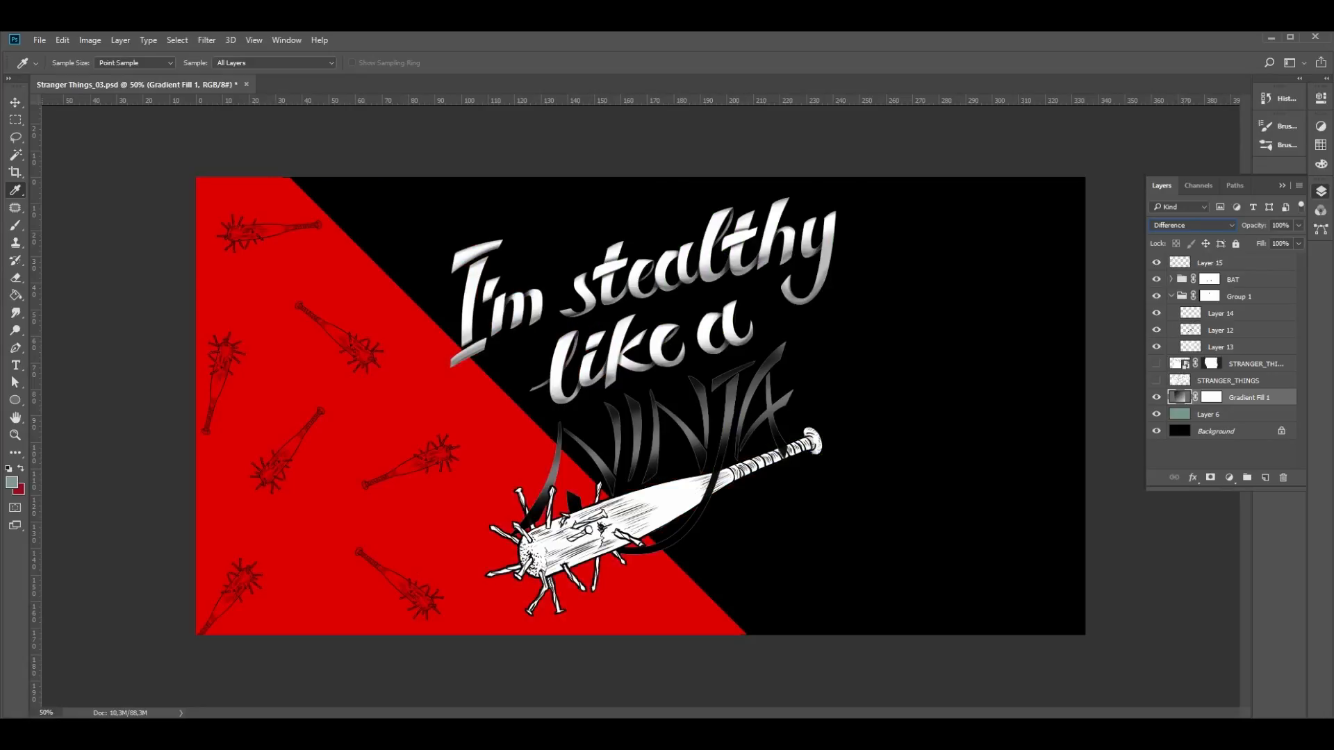
key("Down")
key("Up")
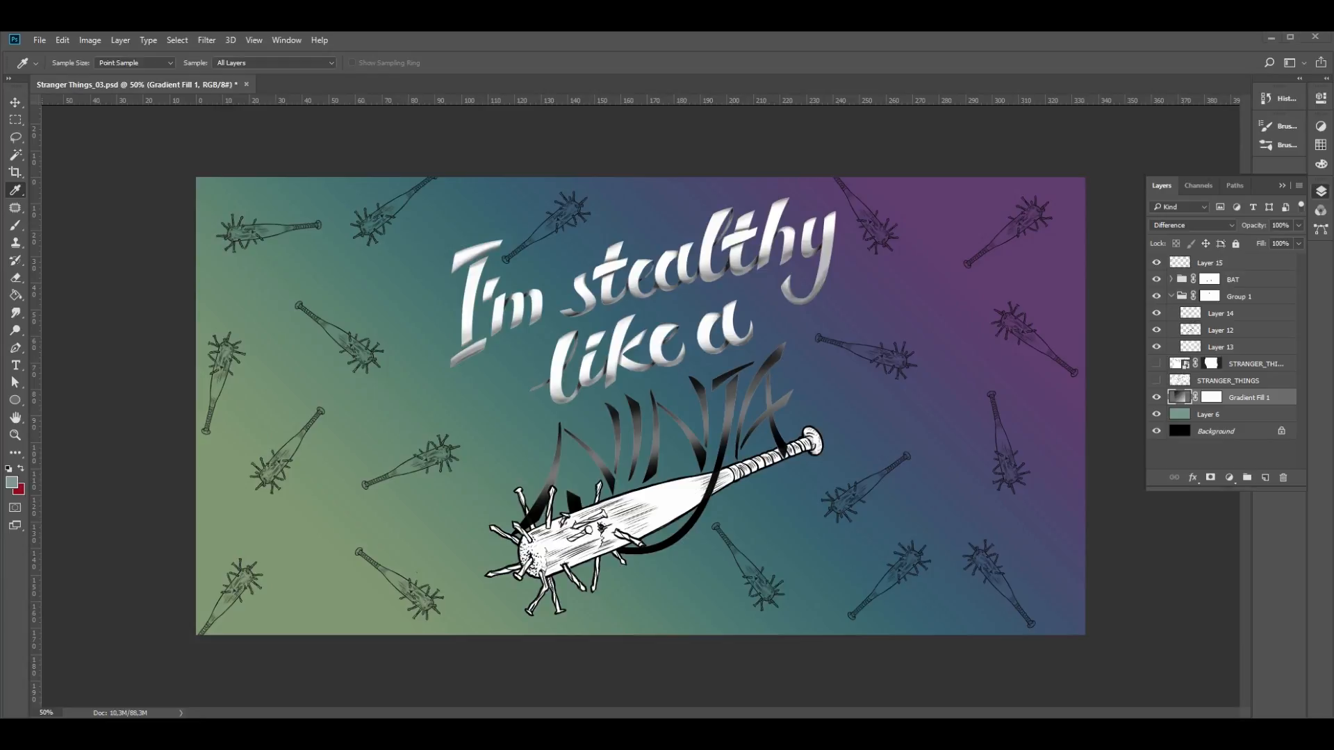
- Colorize Layer 10 of the BAT group turquoise with Hue/Saturation, using hue 176, saturation 88 and lightness -54
left_click(1172, 280)
left_click(1156, 313)
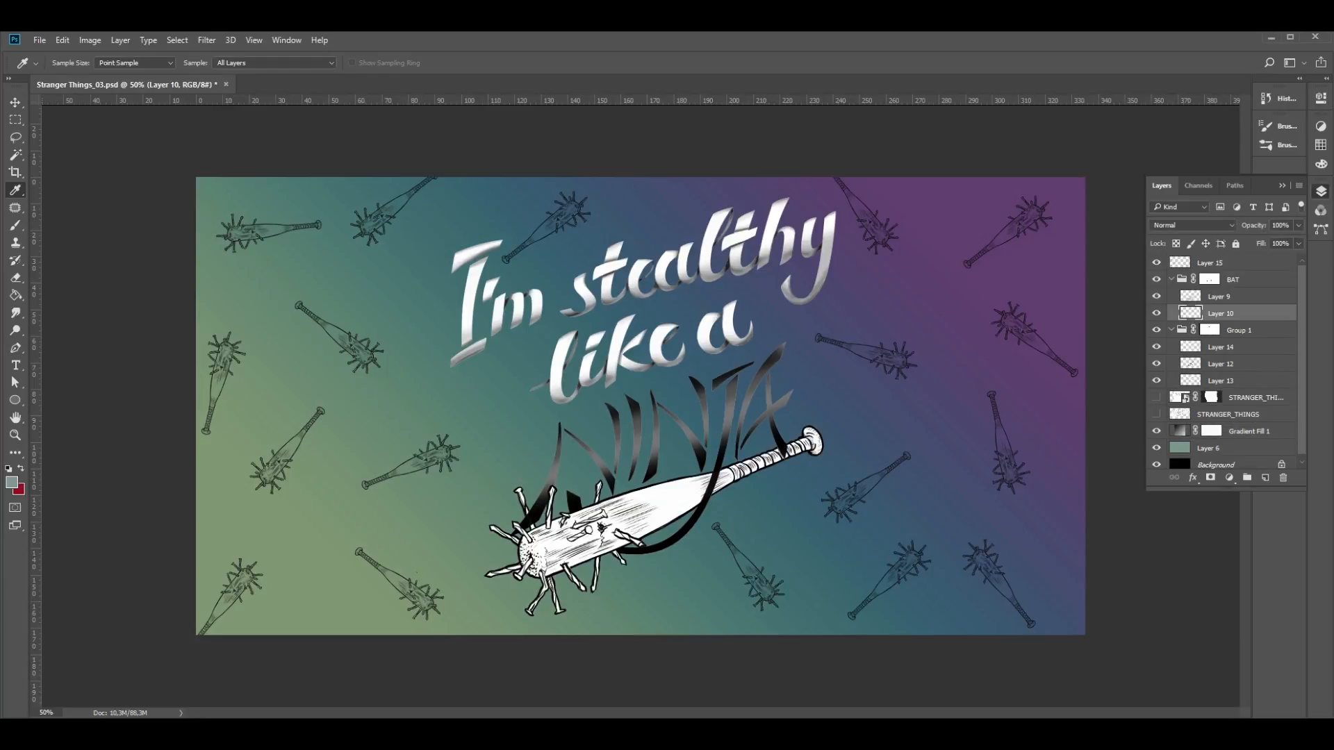
key("ctrl+u")
left_click(1064, 424)
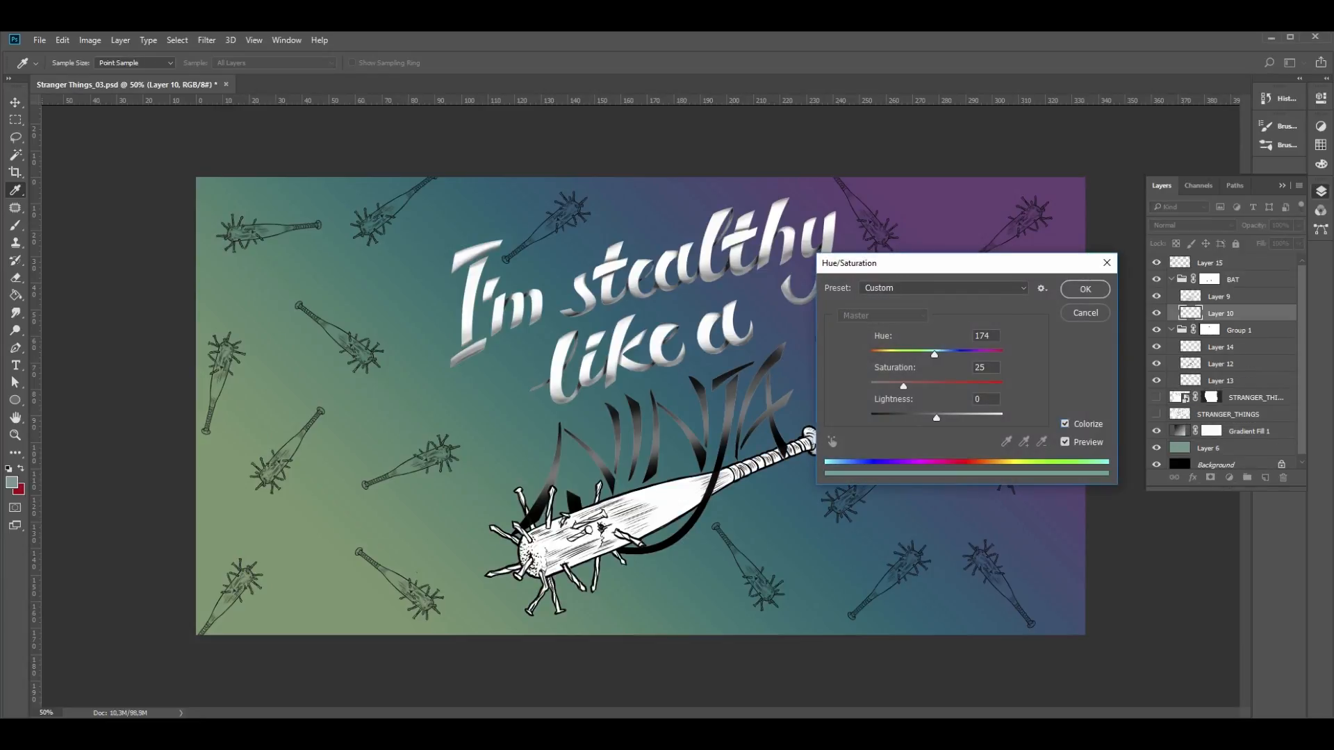
left_click_drag(903, 386, 906, 418)
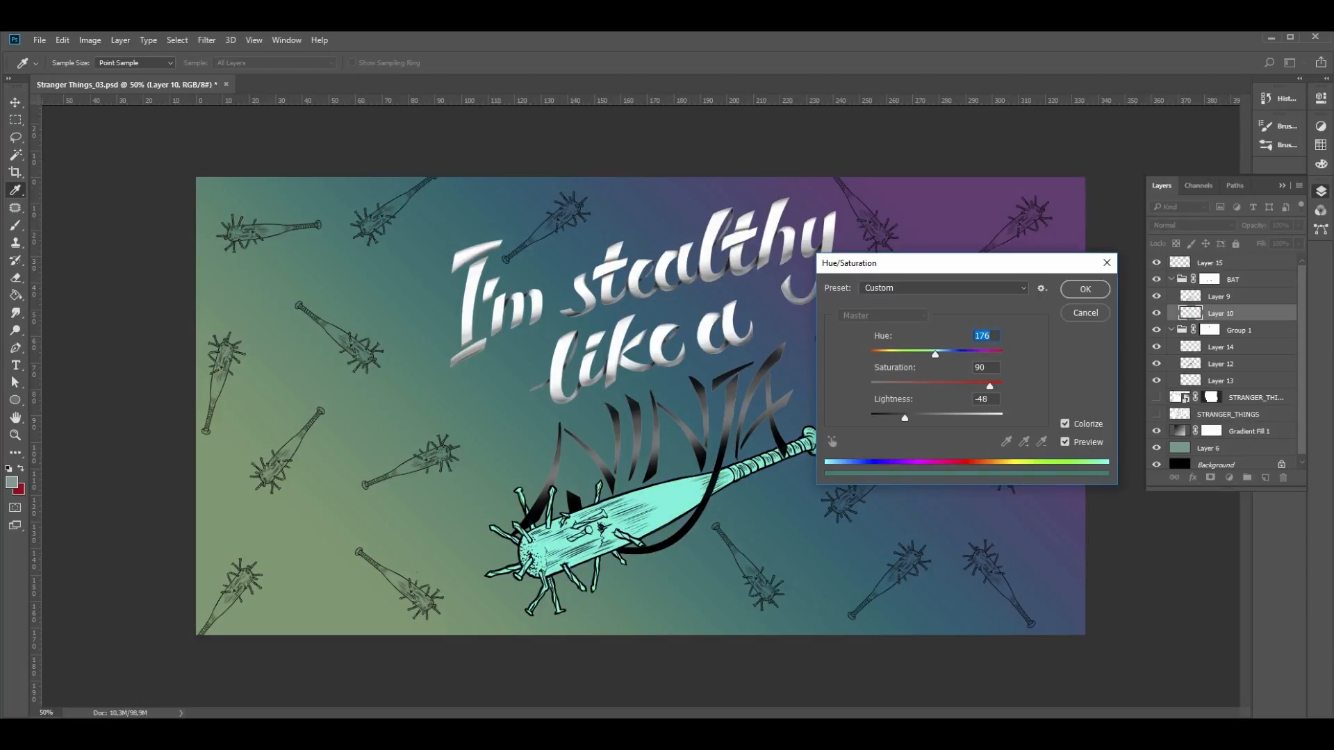
left_click_drag(905, 418, 899, 418)
left_click_drag(990, 386, 974, 386)
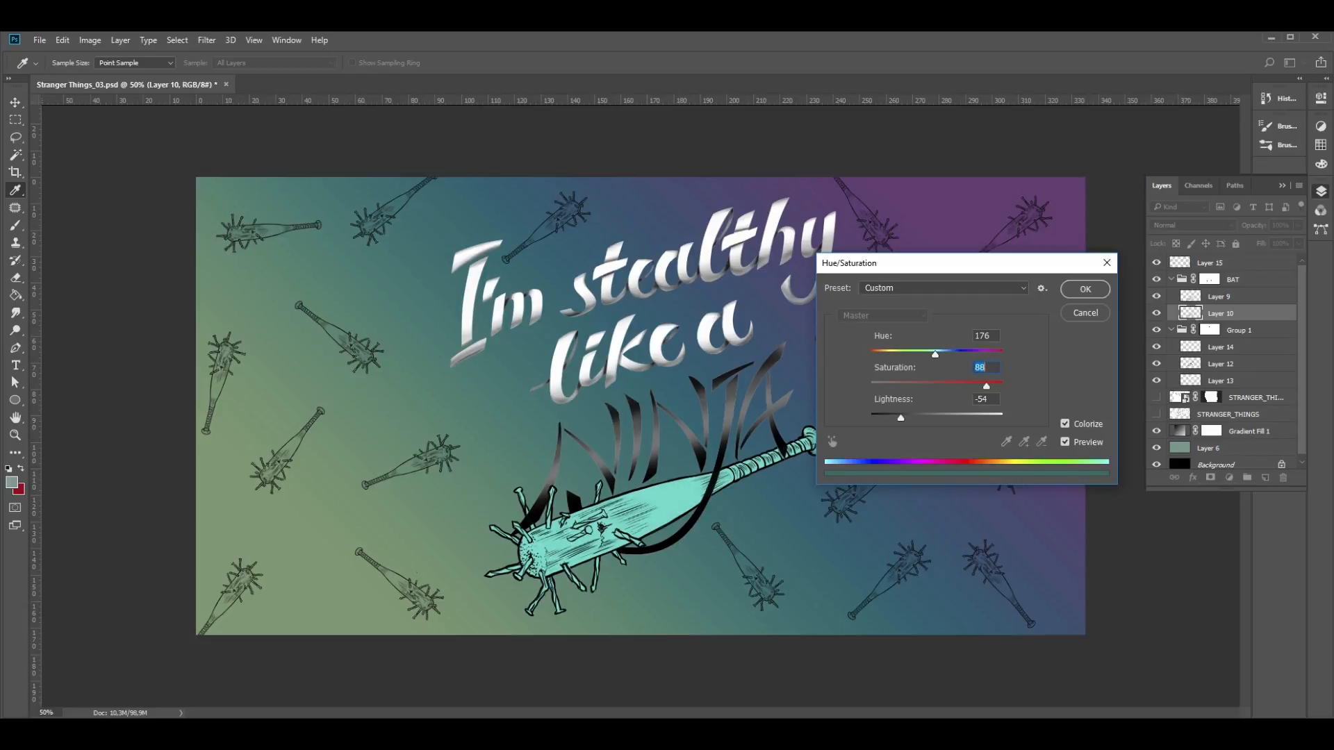
left_click(1085, 289)
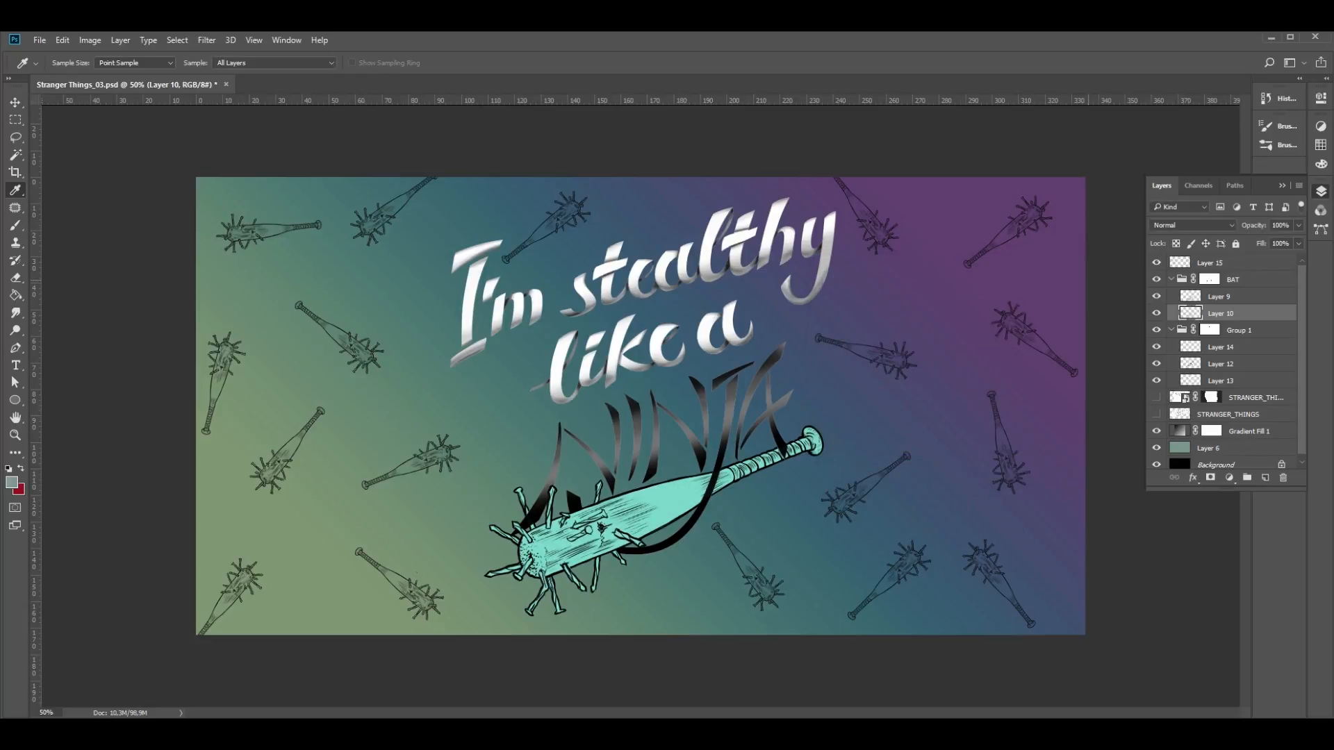
- Lasso the lettering I'm stealthy like a on Layer 14 and colorize it with hue 360, saturation 24 and lightness +12
mouse_move(790, 185)
left_mouse_down()
mouse_move(688, 202)
mouse_move(462, 406)
left_mouse_up()
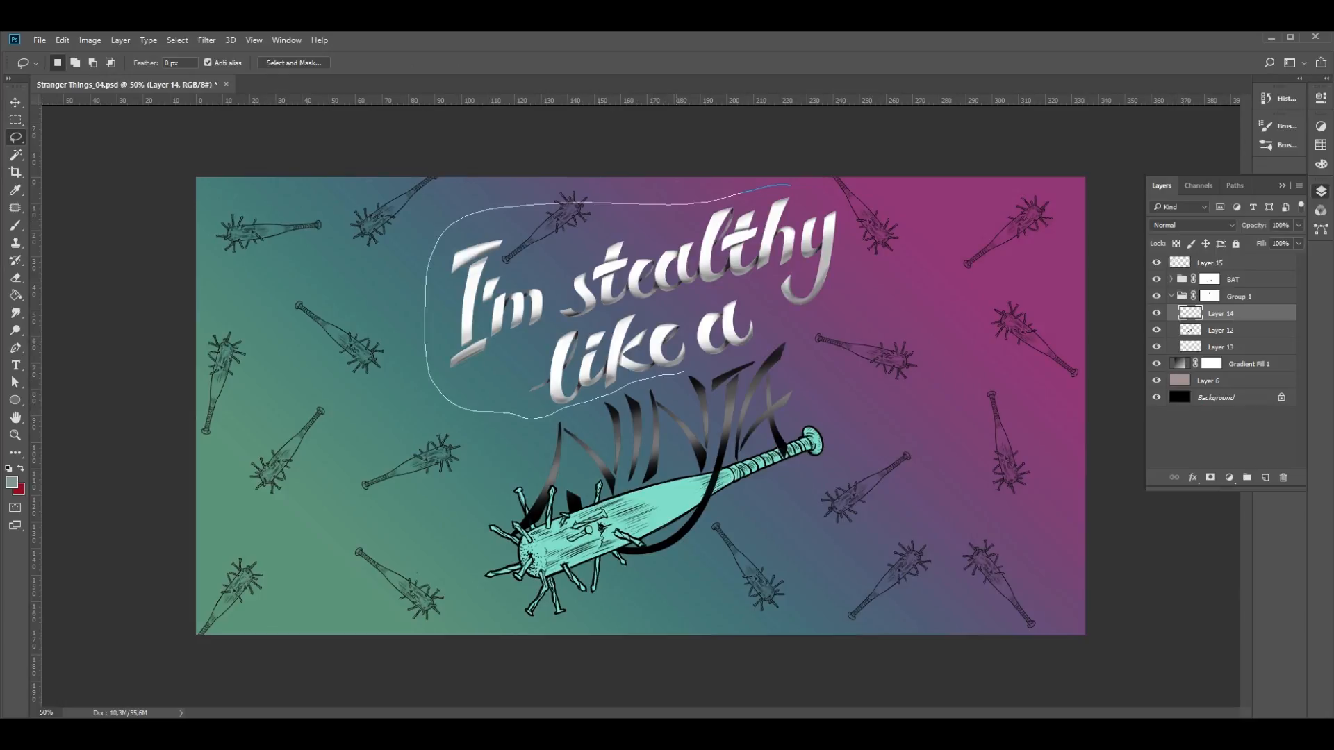
mouse_move(688, 371)
left_mouse_down()
mouse_move(795, 321)
mouse_move(862, 209)
mouse_move(790, 185)
left_mouse_up()
key("i")
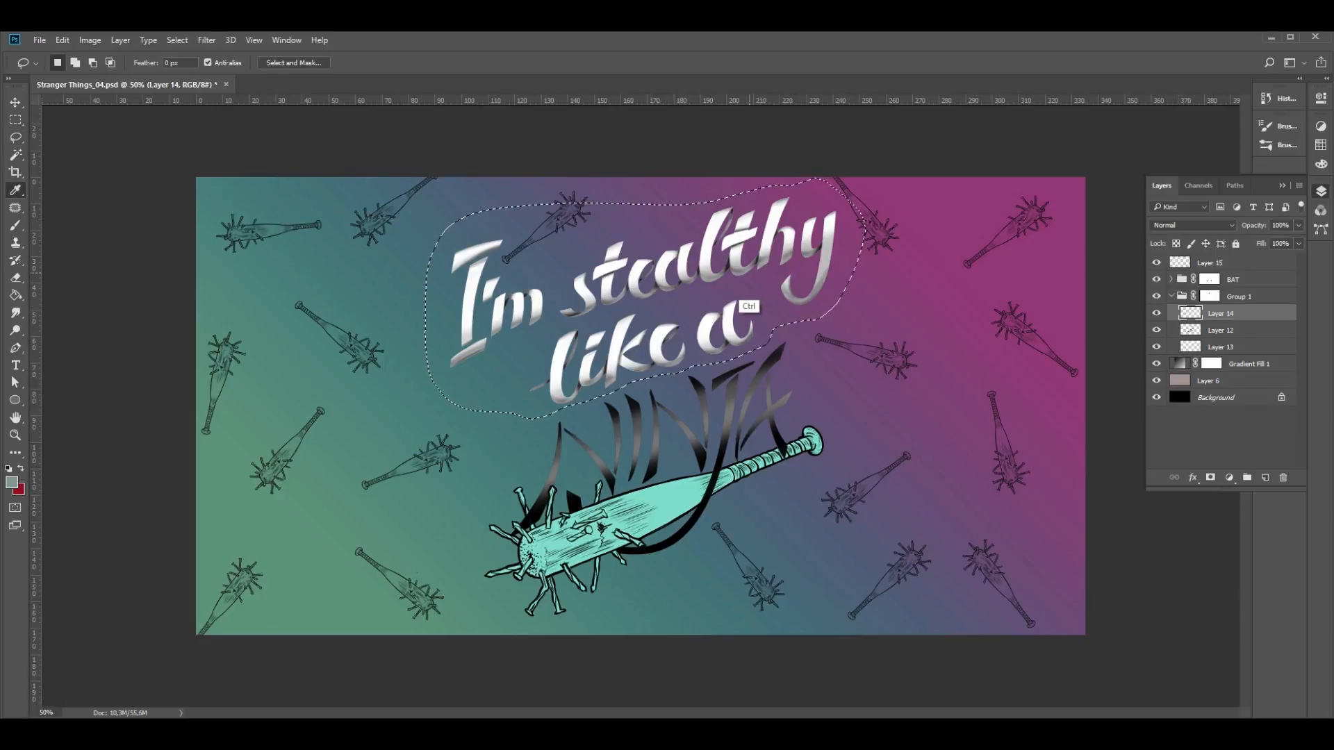
key("ctrl+u")
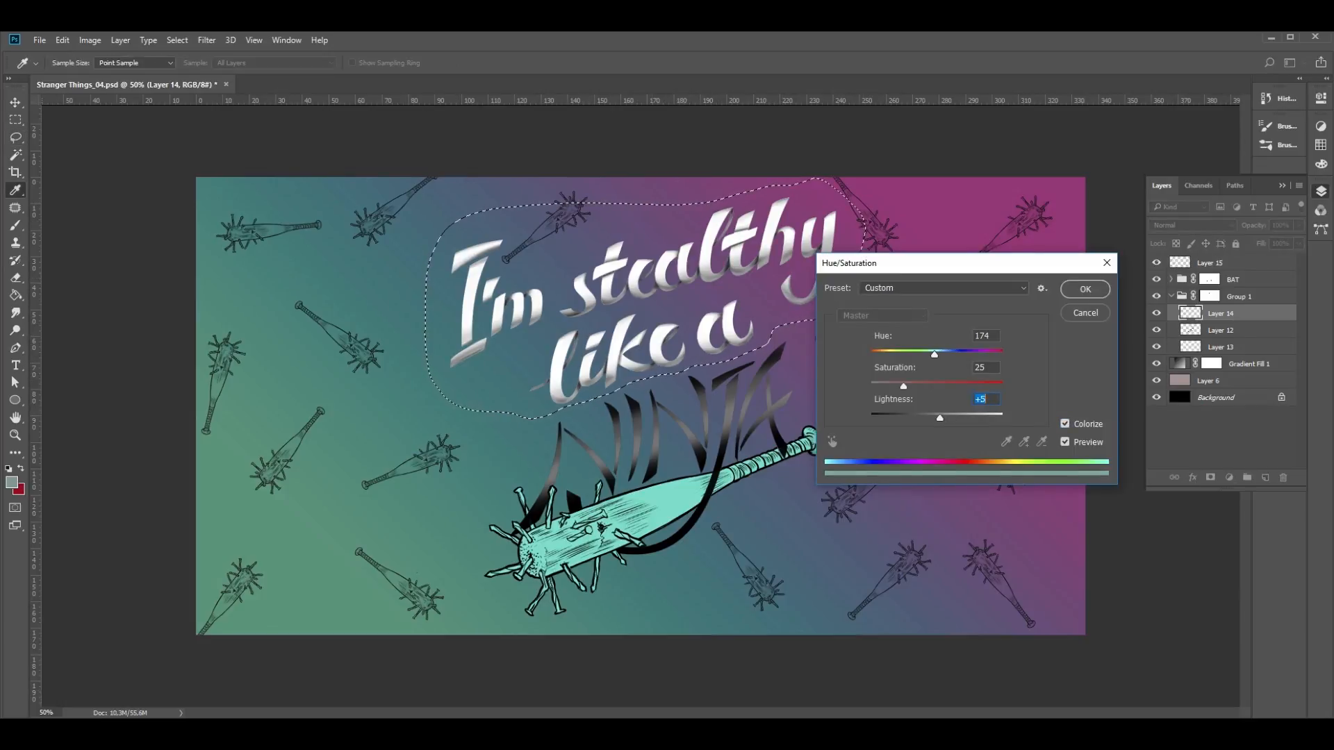
left_click_drag(941, 418, 940, 419)
left_click_drag(904, 386, 967, 355)
left_click_drag(940, 418, 1002, 355)
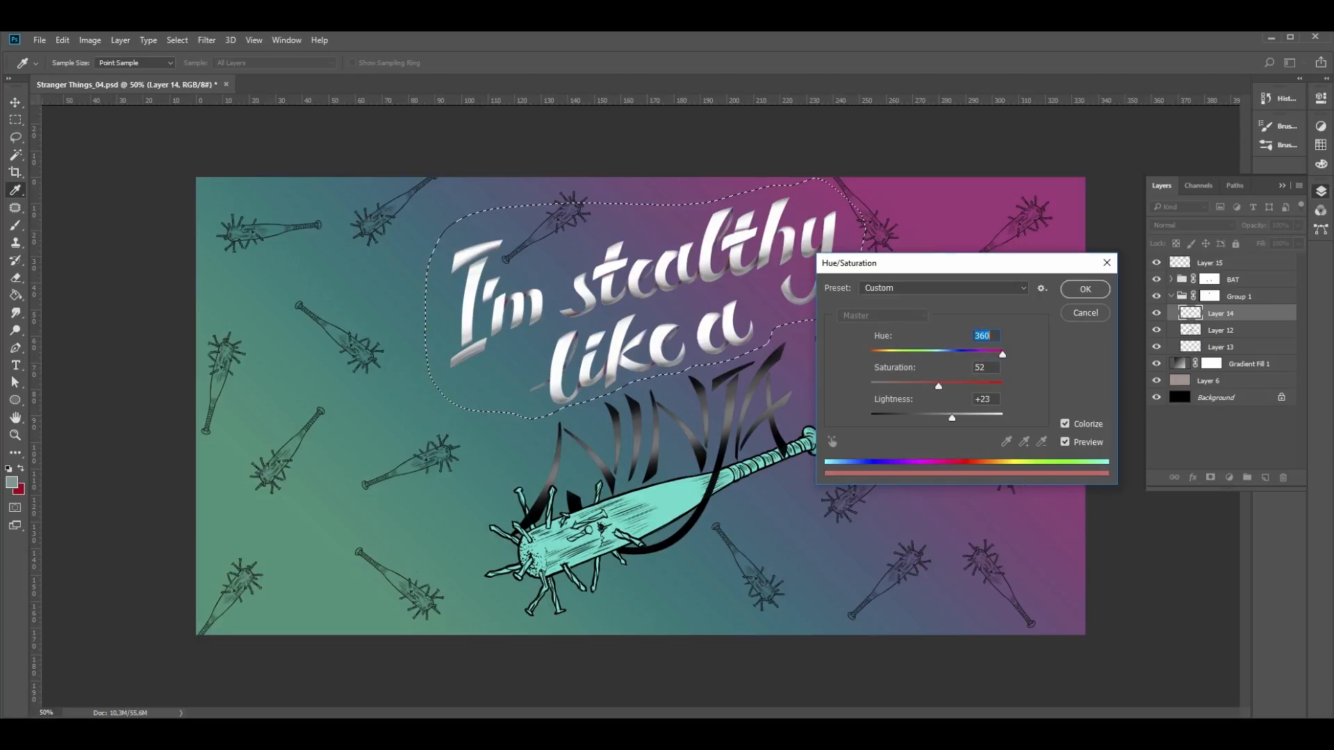
left_click_drag(952, 418, 950, 417)
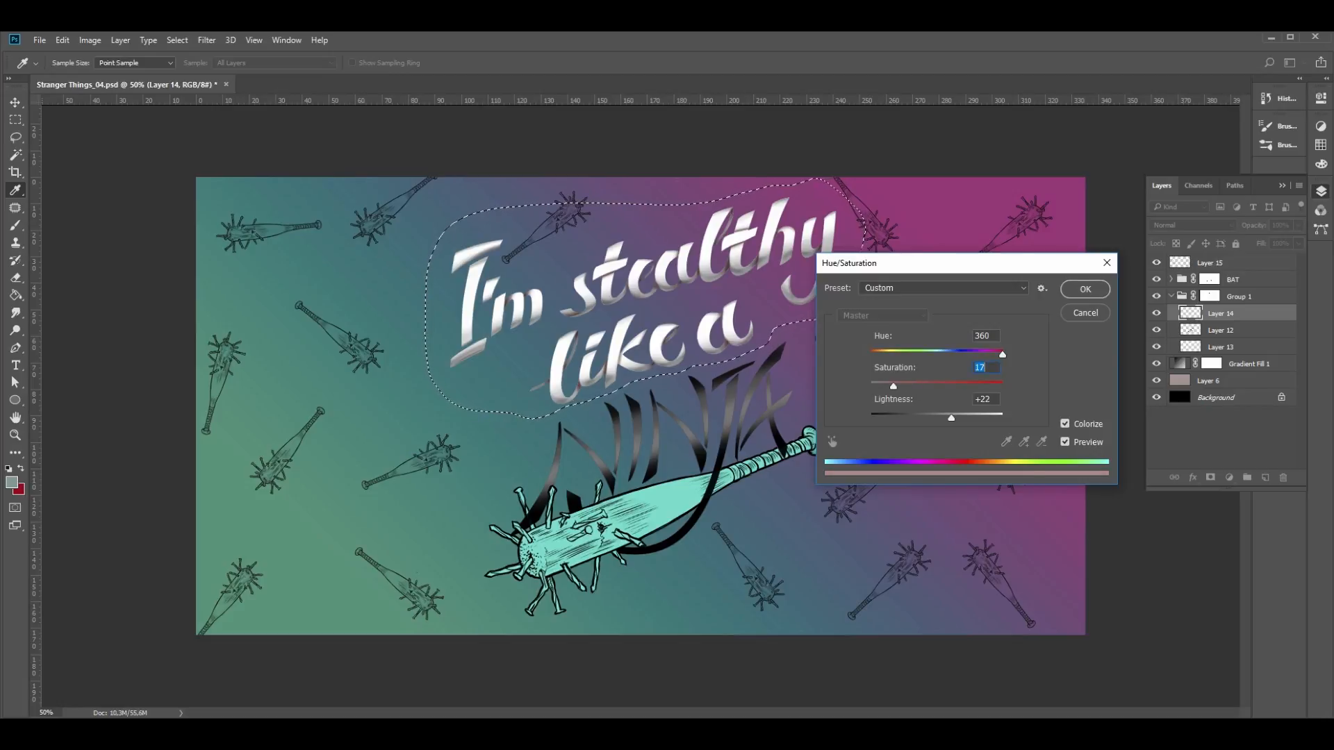
left_click_drag(952, 418, 944, 418)
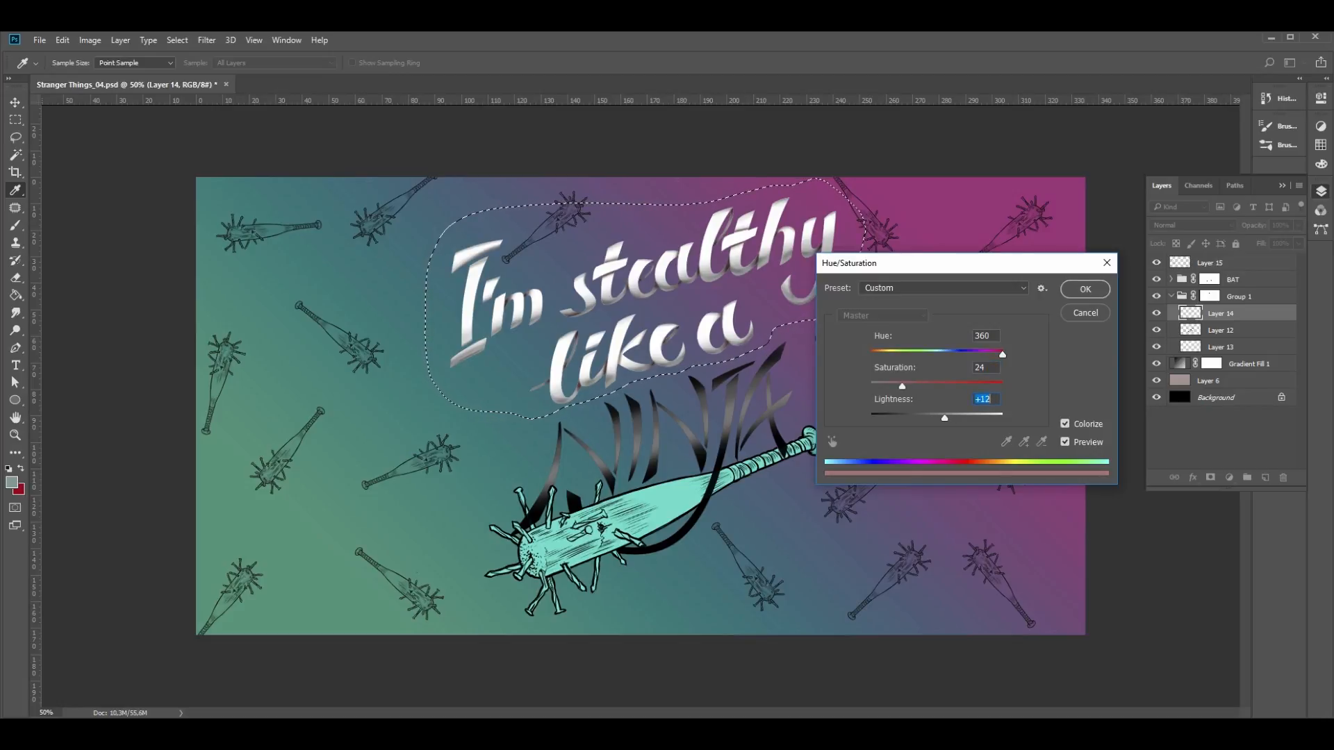
key("Return")
- Colorize the lettering on Layer 12 with Hue/Saturation, using hue 158, saturation 40 and lightness -39
left_click(1221, 330)
key("ctrl+u")
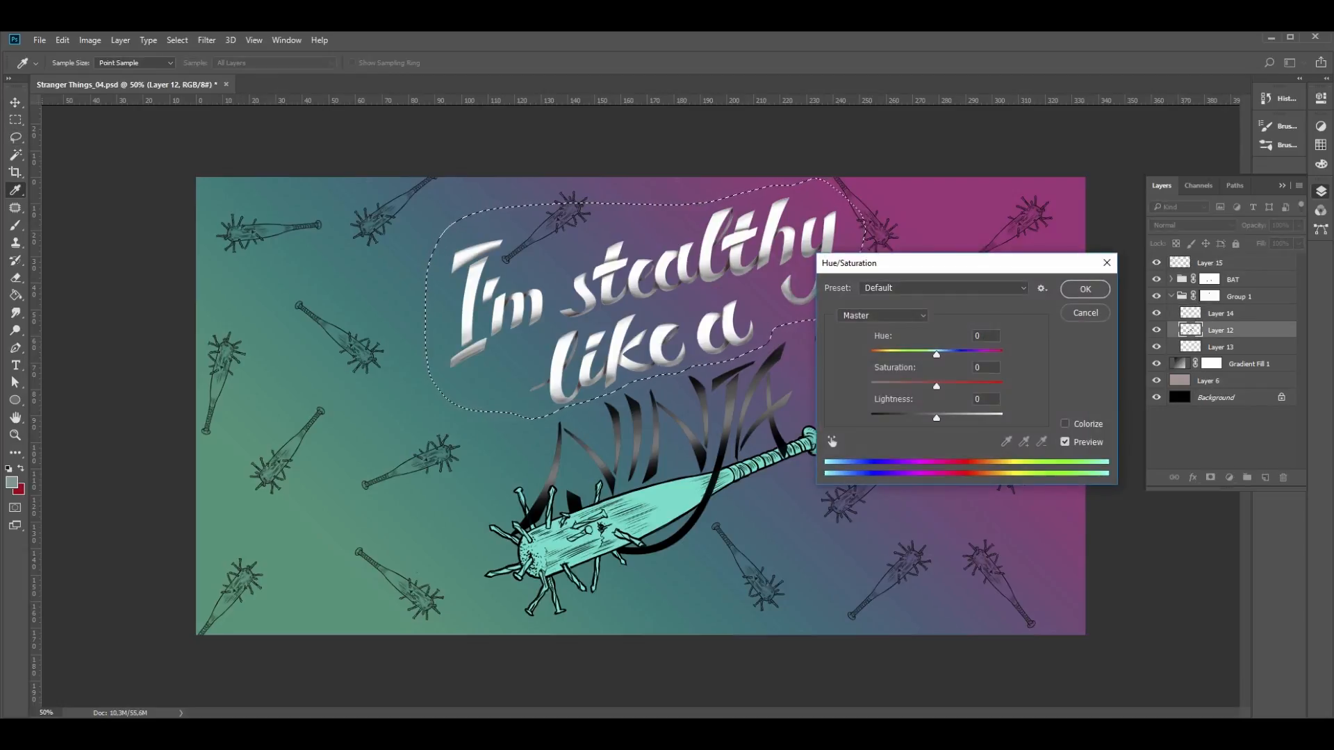
mouse_move(935, 355)
left_mouse_down()
mouse_move(984, 354)
mouse_move(909, 355)
mouse_move(929, 354)
left_mouse_up()
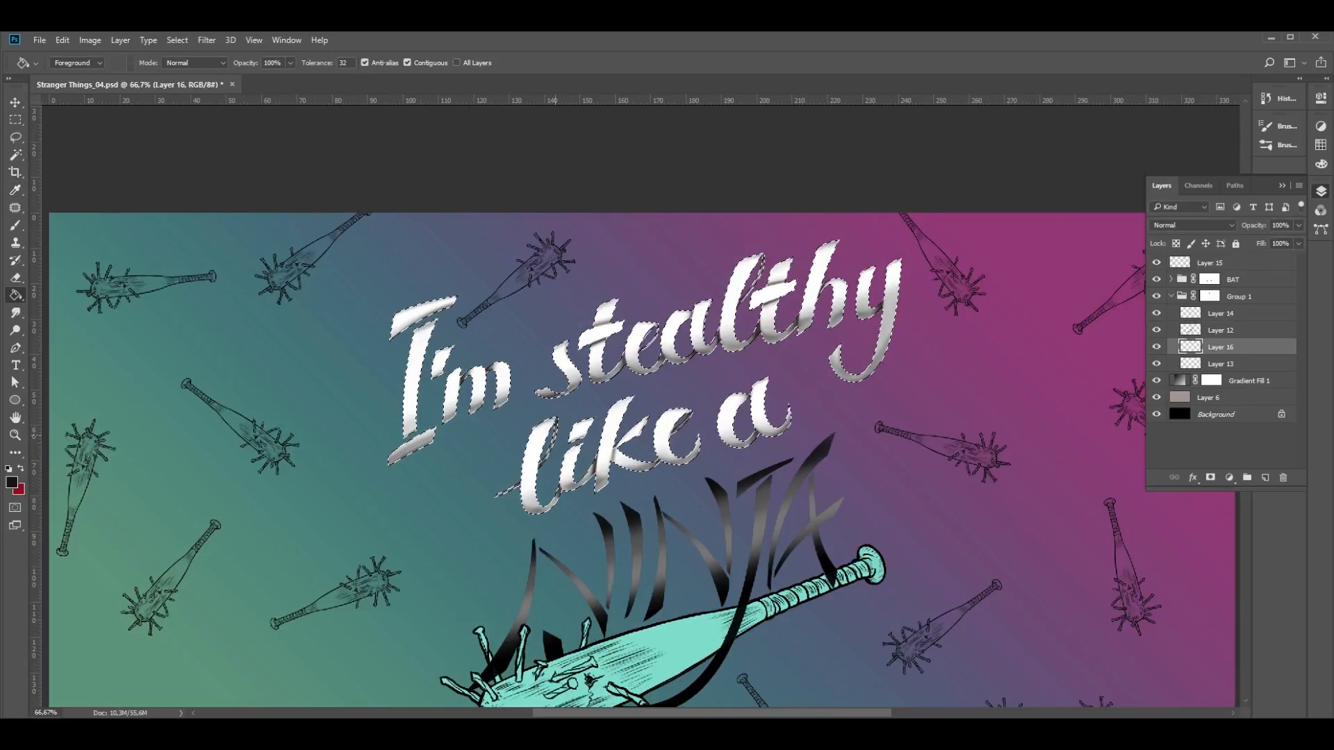
- Shade the selected lettering on Layer 16 with a large soft black brush at 20% opacity
key("b")
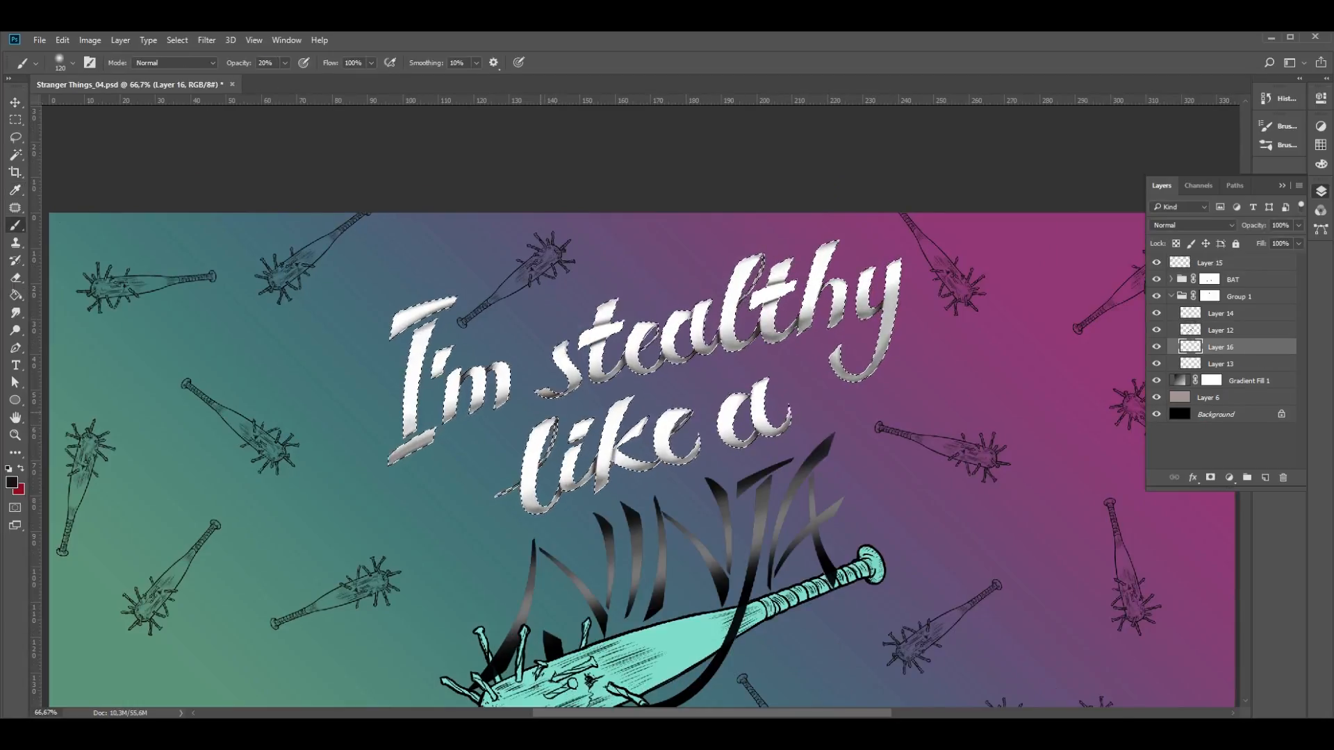
right_click(545, 420)
key("Return")
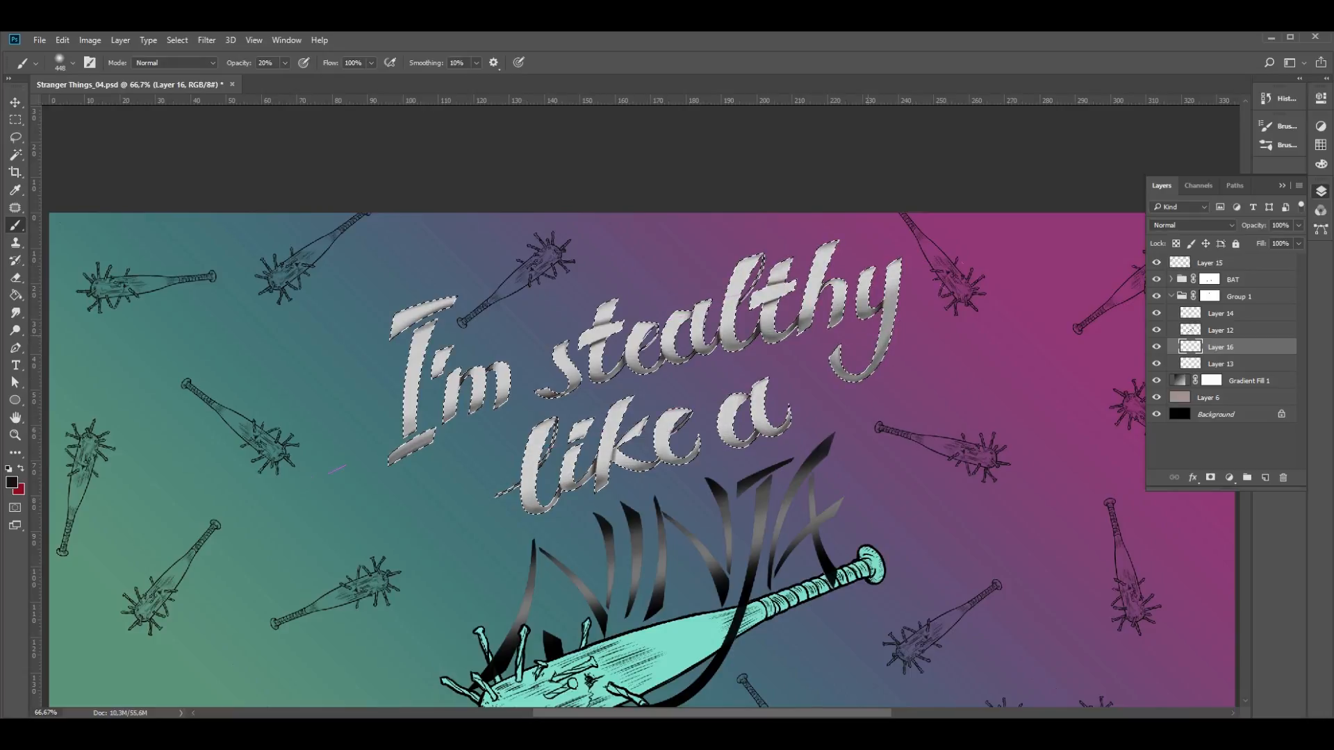
- Lighten parts of the Layer 16 shading with a soft 196 px eraser at 20% opacity, and clear the selection
key("e")
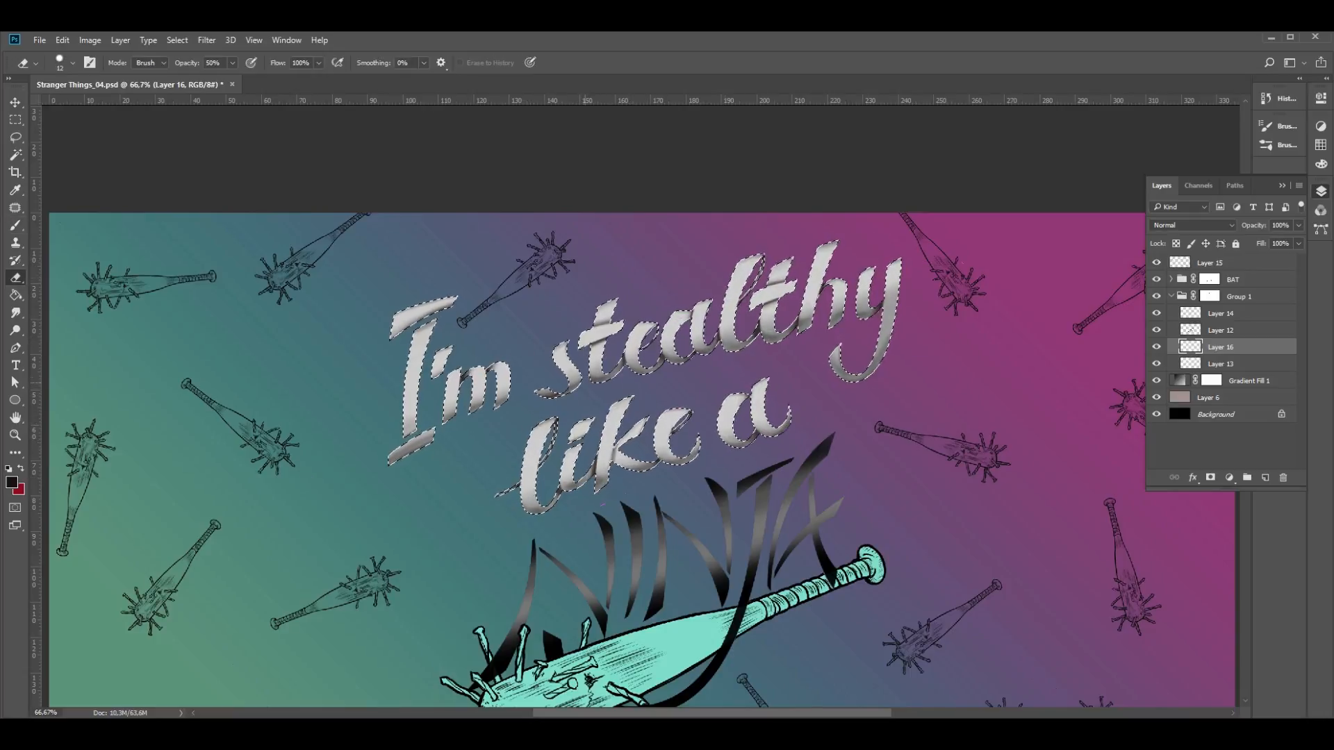
right_click(494, 283)
left_click_drag(575, 315, 634, 315)
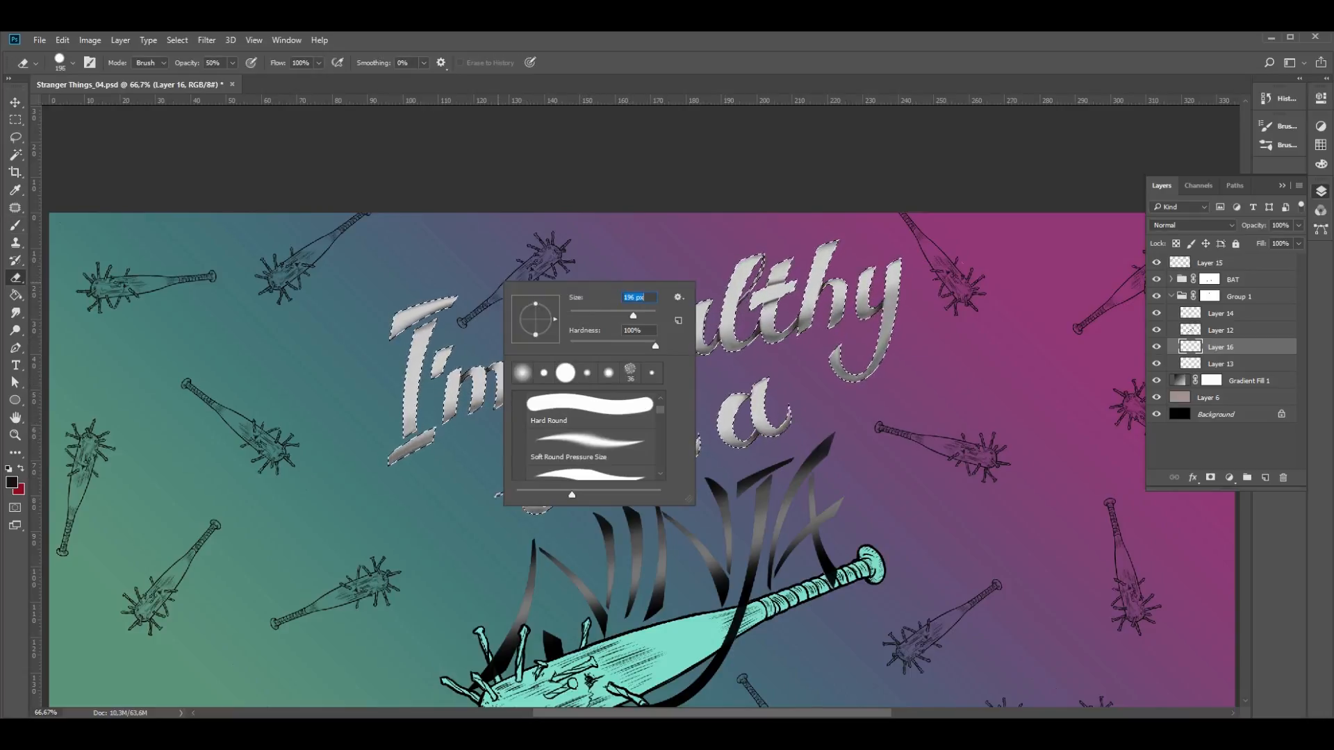
key("Return")
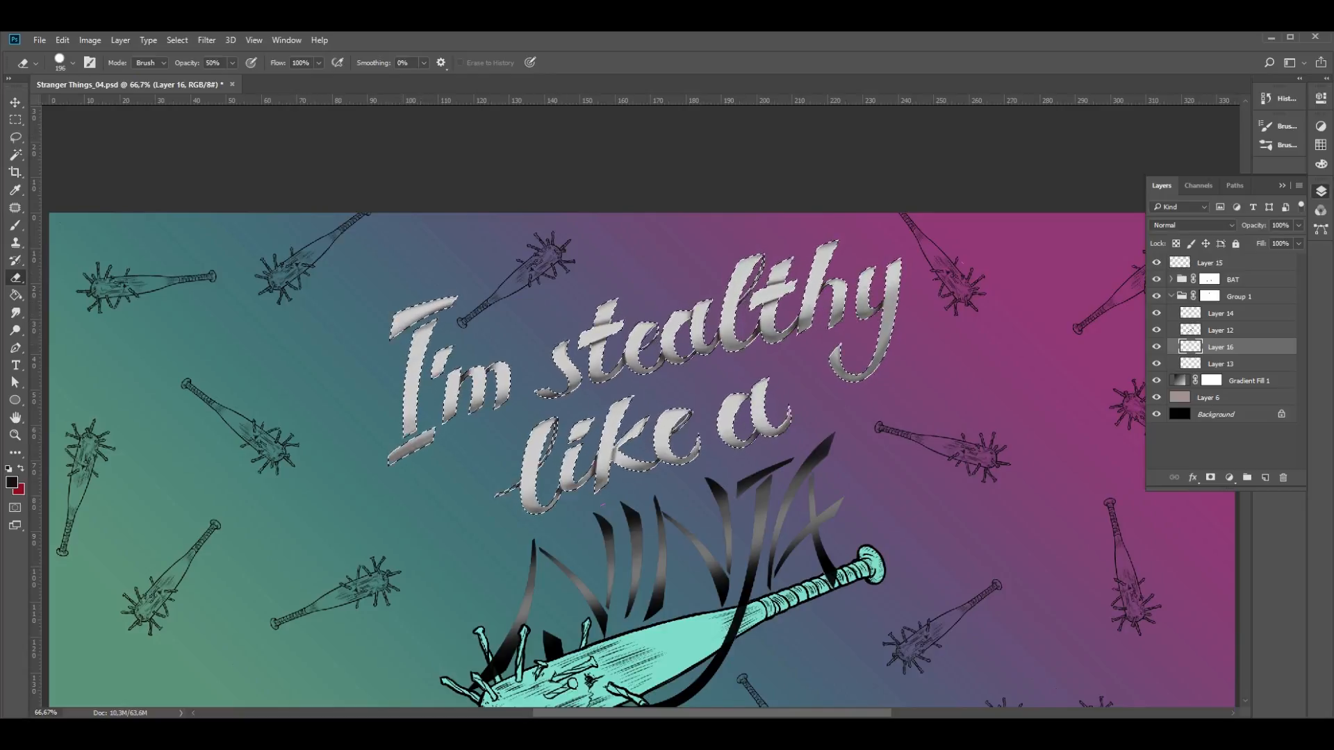
left_click(72, 63)
left_click_drag(163, 137, 78, 137)
left_click_drag(188, 63, 167, 63)
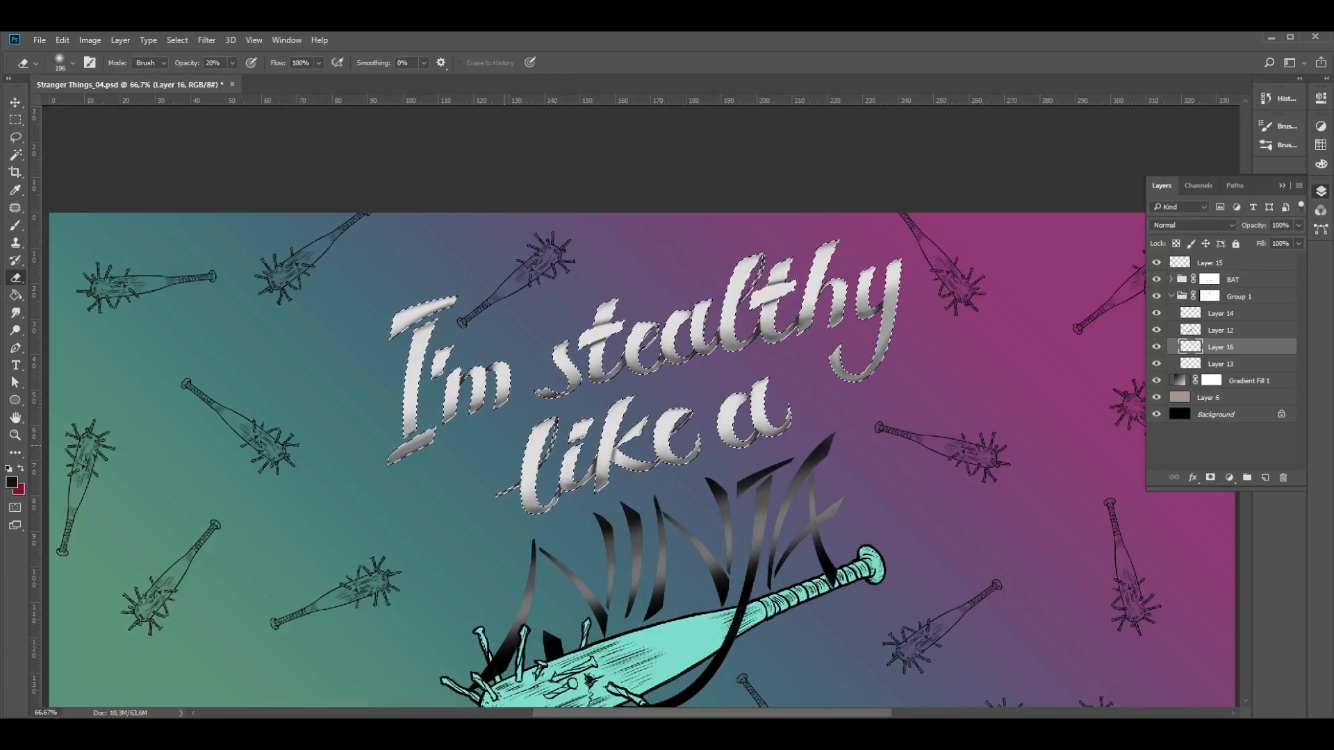
key("ctrl+d")
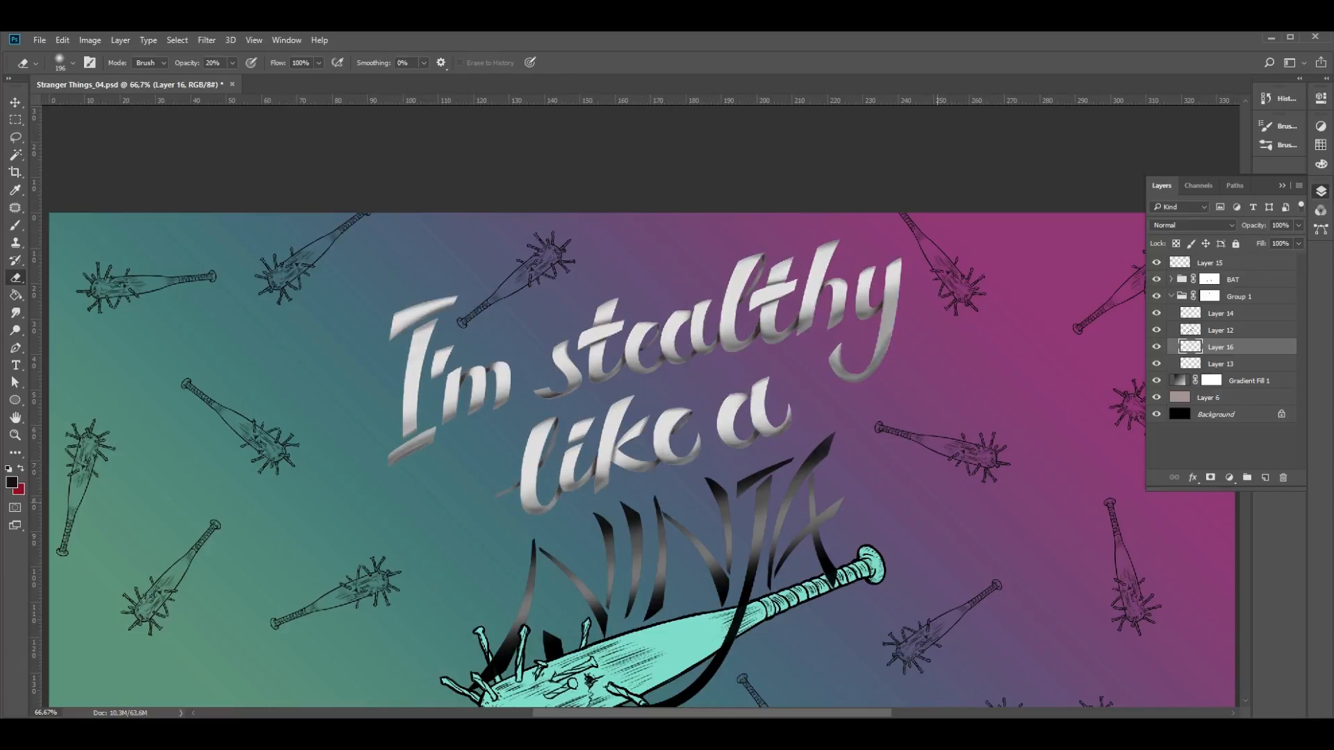
- Colorize the Layer 16 shading with Hue/Saturation to a pale pink, using hue 0, saturation 100 and lightness 70
key("ctrl+u")
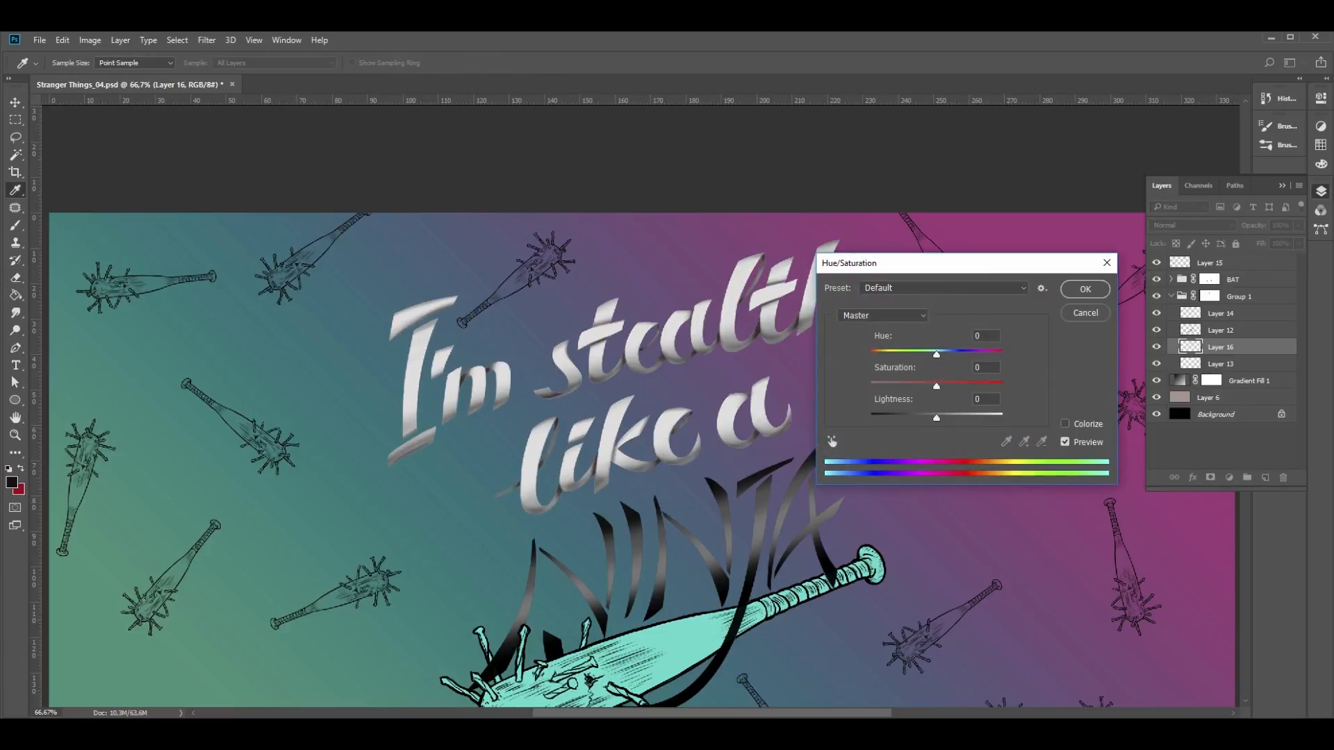
left_click(1066, 424)
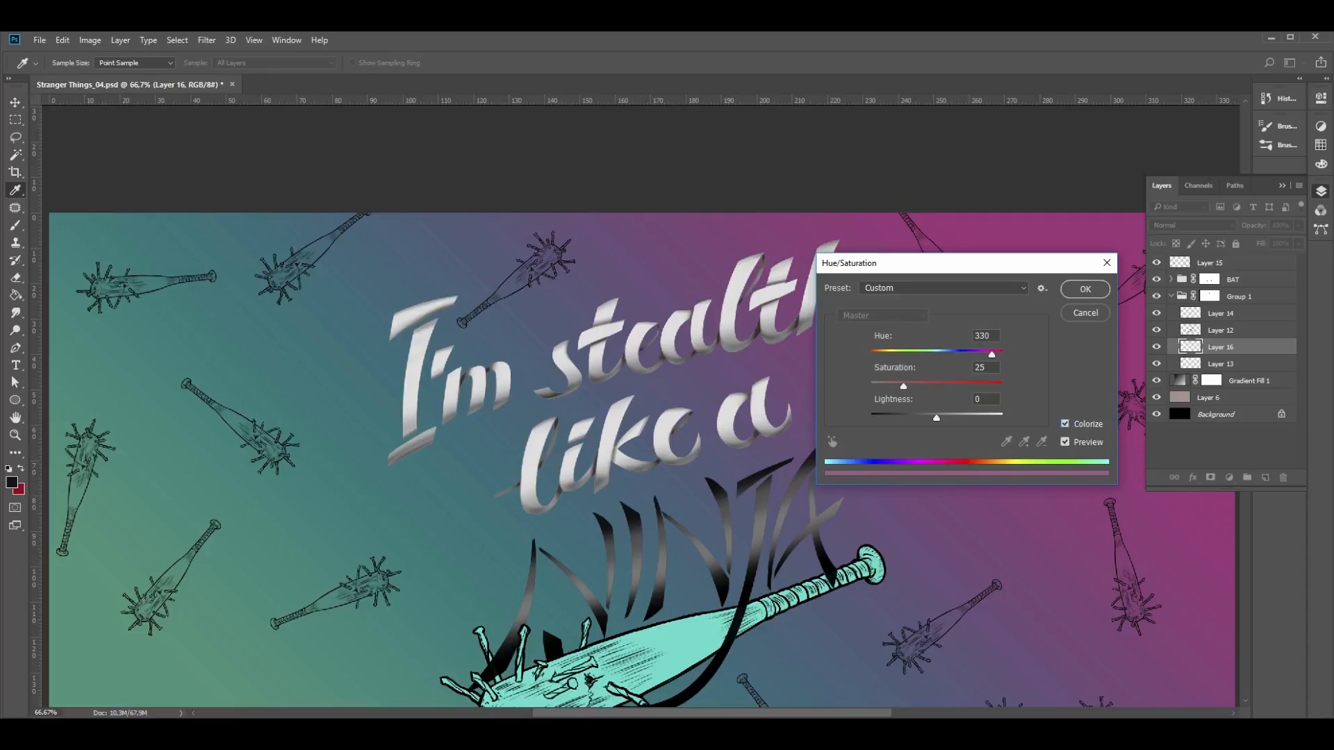
left_click_drag(903, 387, 943, 386)
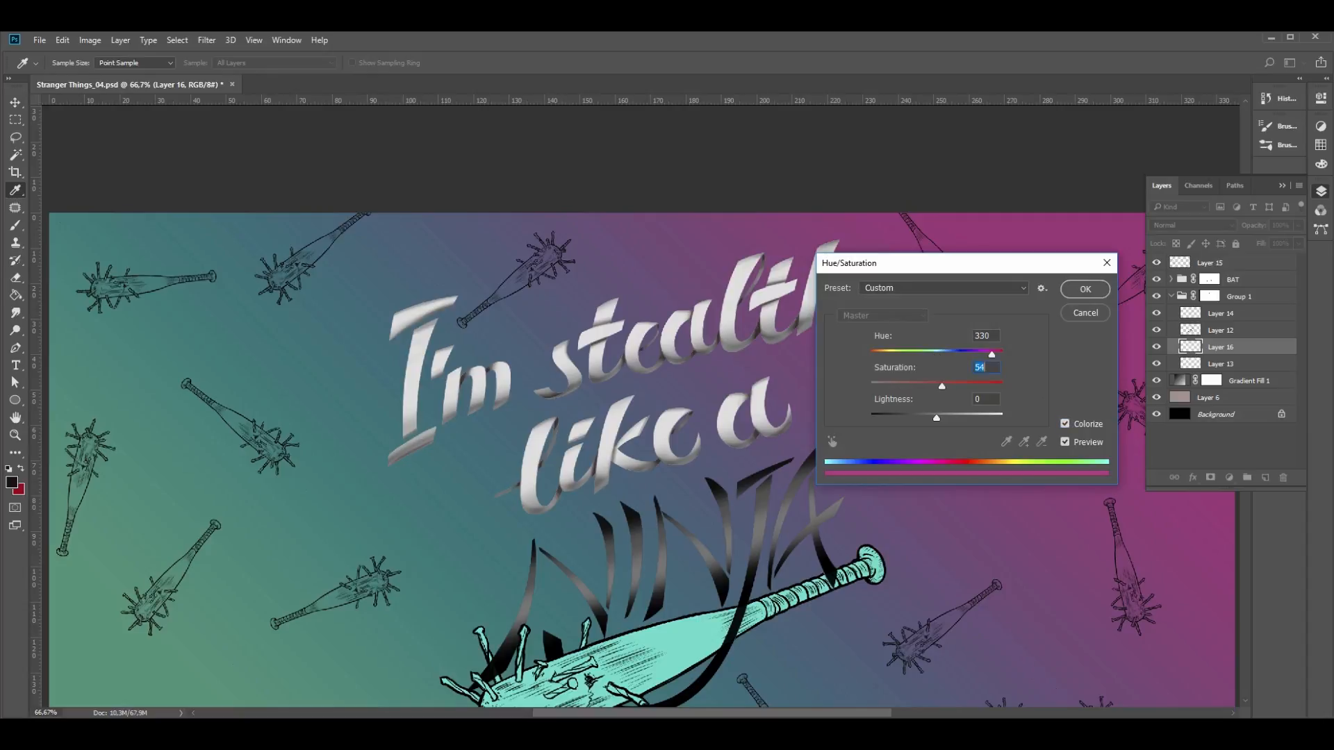
left_click_drag(992, 354, 1003, 387)
mouse_move(937, 418)
left_mouse_down()
mouse_move(875, 419)
mouse_move(993, 418)
mouse_move(939, 418)
mouse_move(950, 418)
left_mouse_up()
left_click_drag(905, 354, 870, 355)
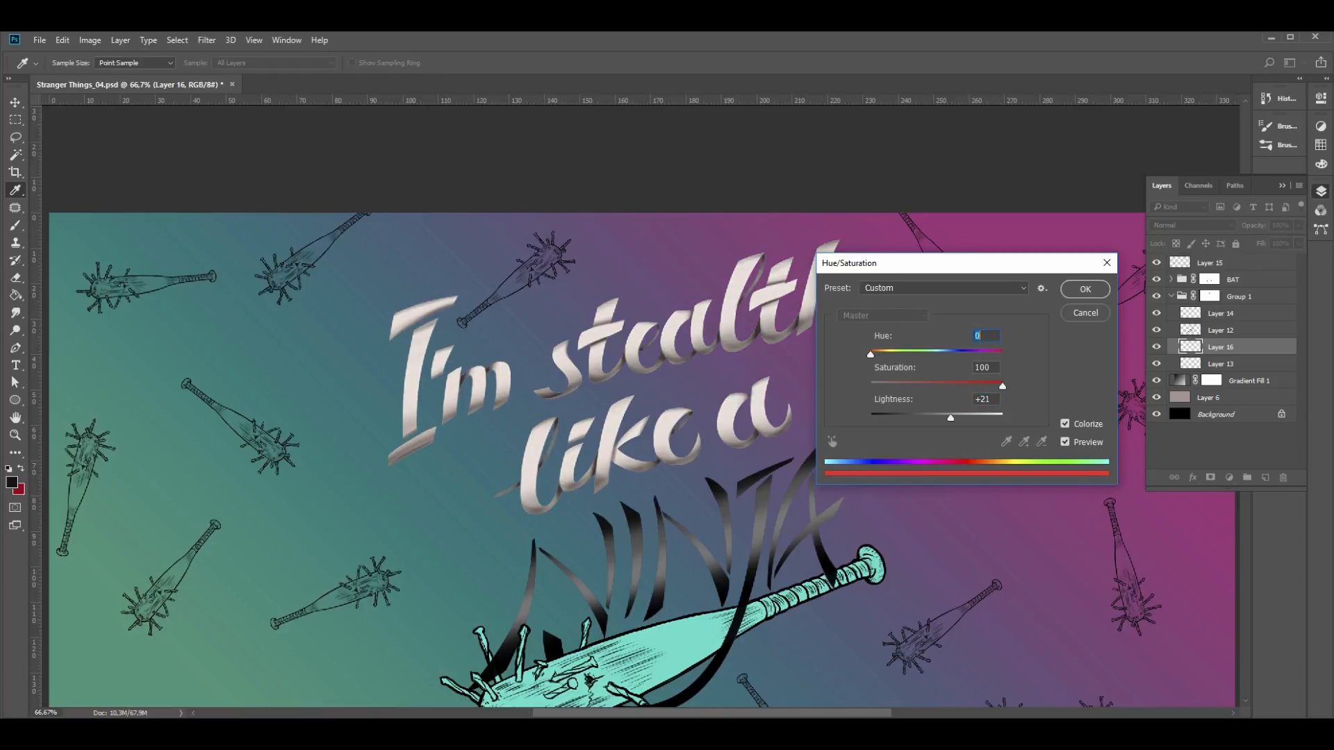
type("274")
type("0")
left_click_drag(951, 418, 992, 418)
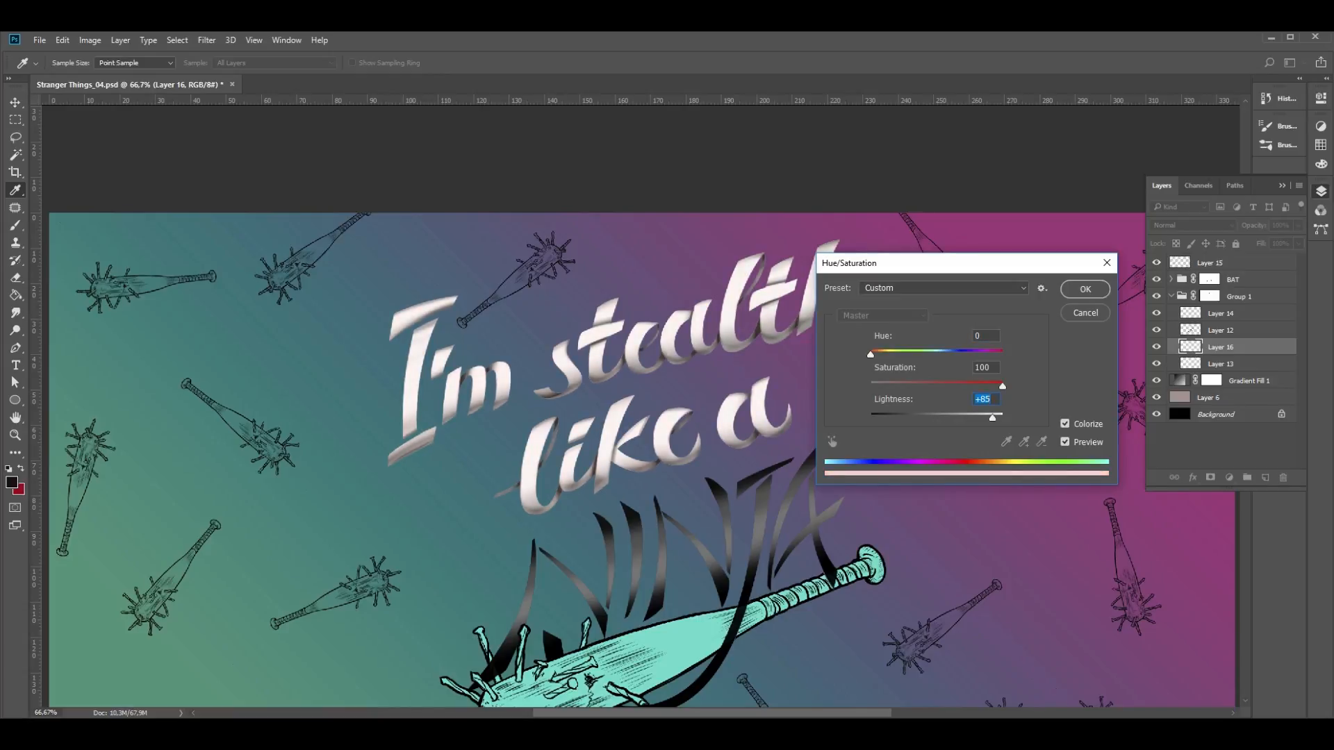
type("70")
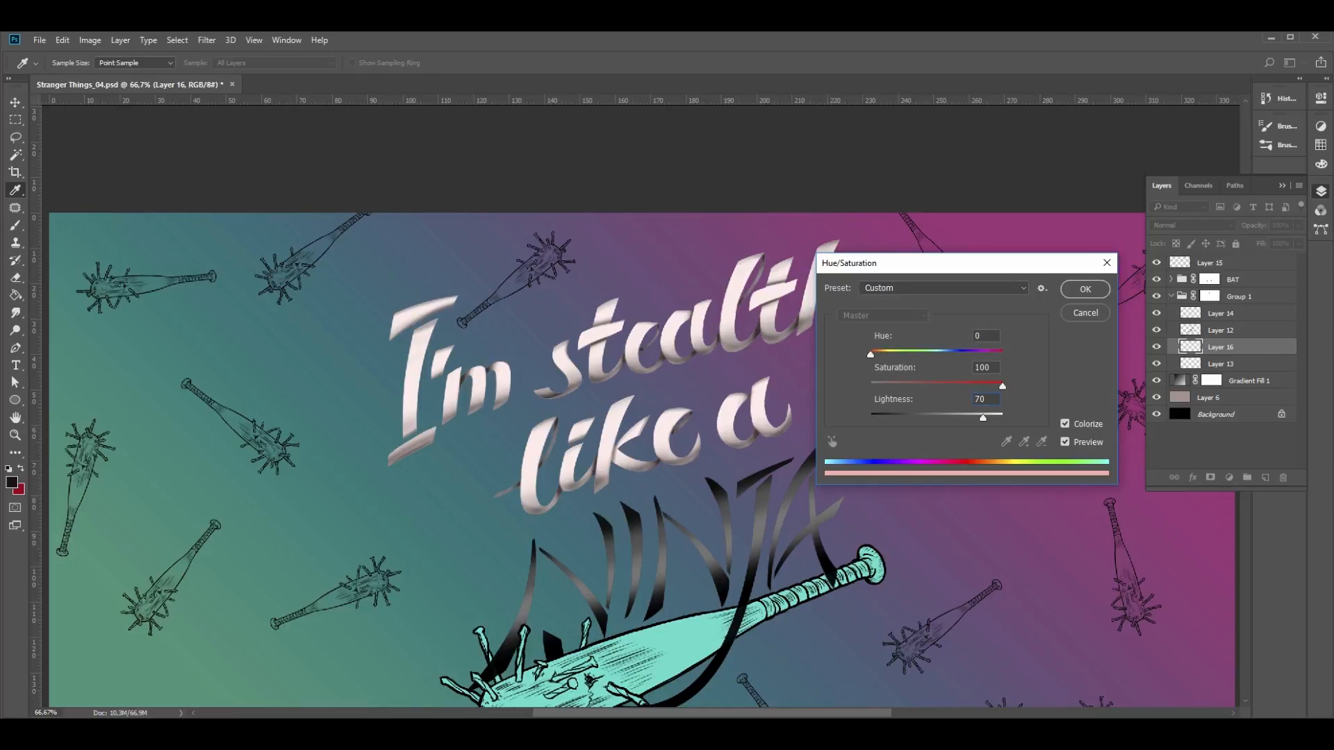
key("Return")
- Compare the whole artwork with Layer 12 hidden and shown
key("e")
key("z")
key("ctrl+minus")
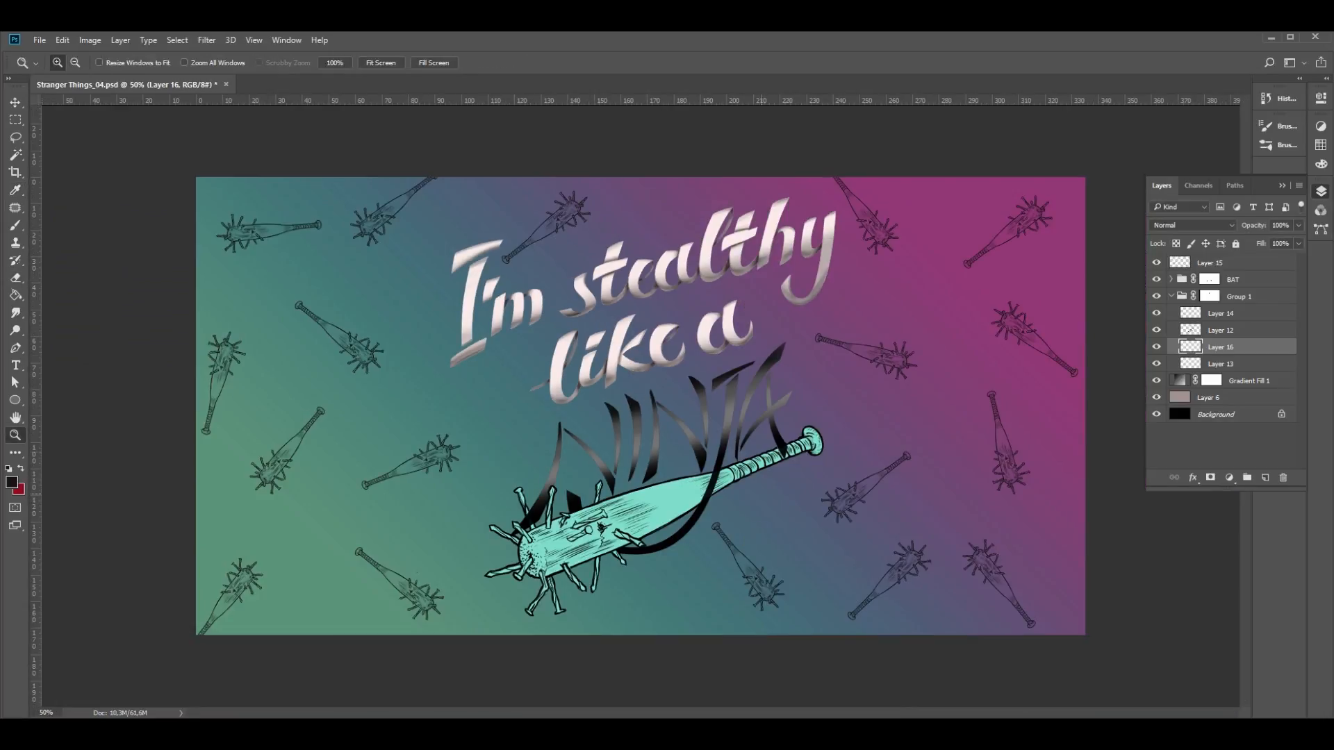
left_click(1221, 330)
left_click(1157, 330)
left_click(1157, 330)
left_click(1157, 330)
left_click(1157, 330)
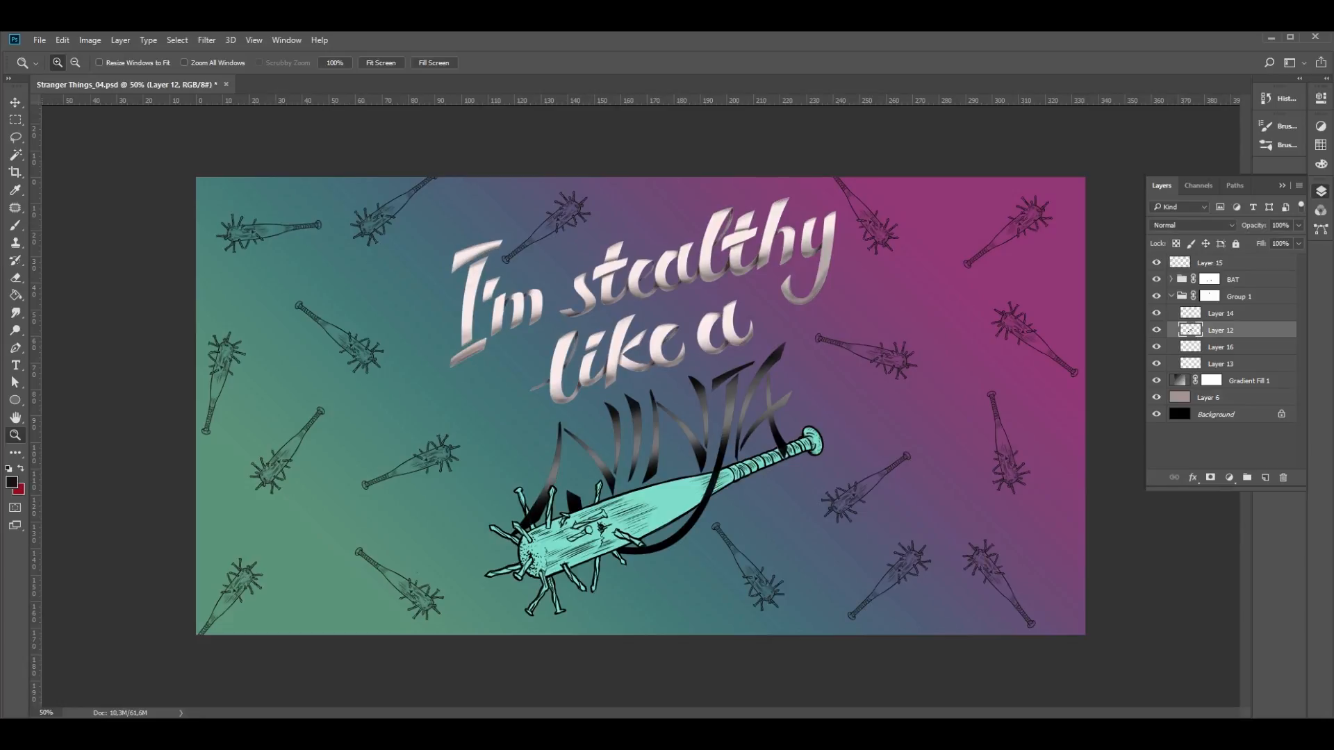
- Lasso the upper lettering on Layer 14, raise its saturation to +45 and lightness to +2, and deselect it
left_click(1221, 313)
key("l")
left_click_drag(607, 219, 555, 418)
mouse_move(674, 374)
left_mouse_down()
mouse_move(875, 267)
mouse_move(677, 184)
mouse_move(607, 219)
left_mouse_up()
key("ctrl+u")
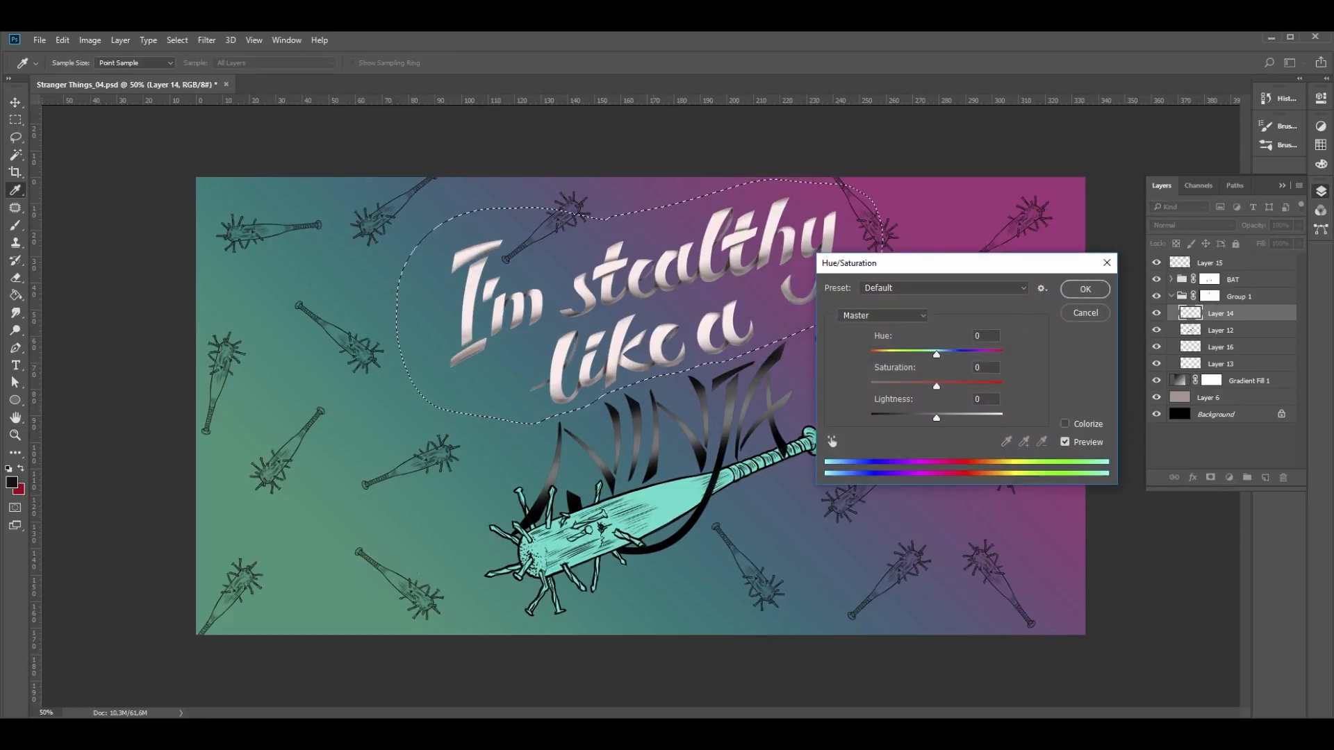
left_click_drag(937, 418, 944, 418)
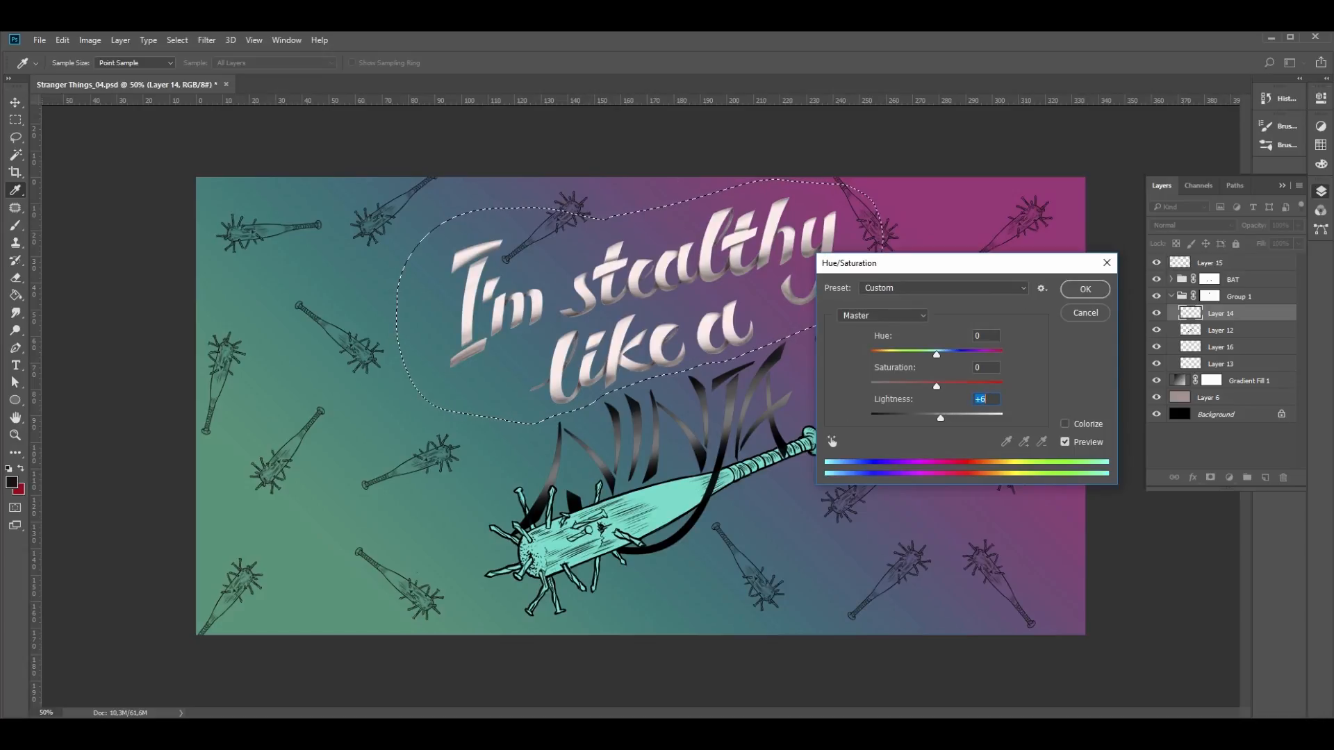
mouse_move(937, 354)
left_mouse_down()
mouse_move(1000, 355)
mouse_move(937, 354)
left_mouse_up()
left_click_drag(941, 418, 966, 386)
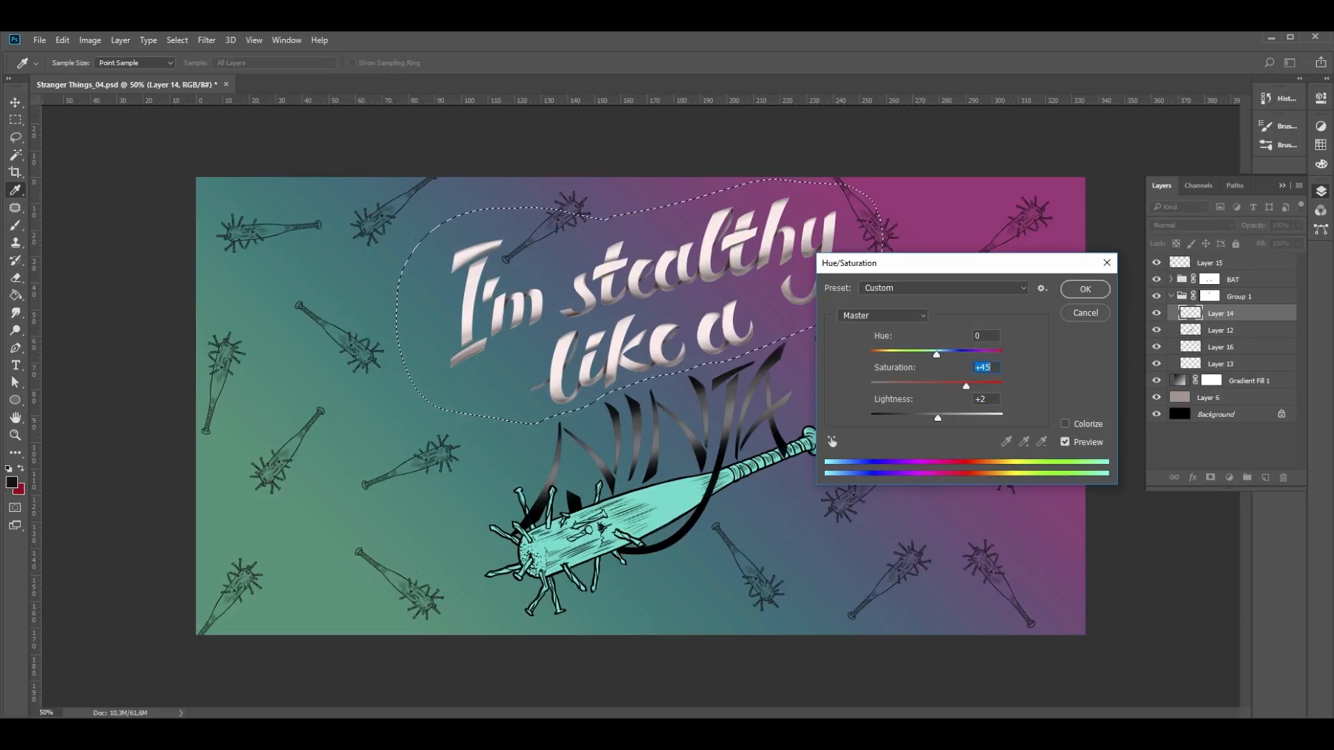
key("Return")
key("ctrl+d")
key("z")
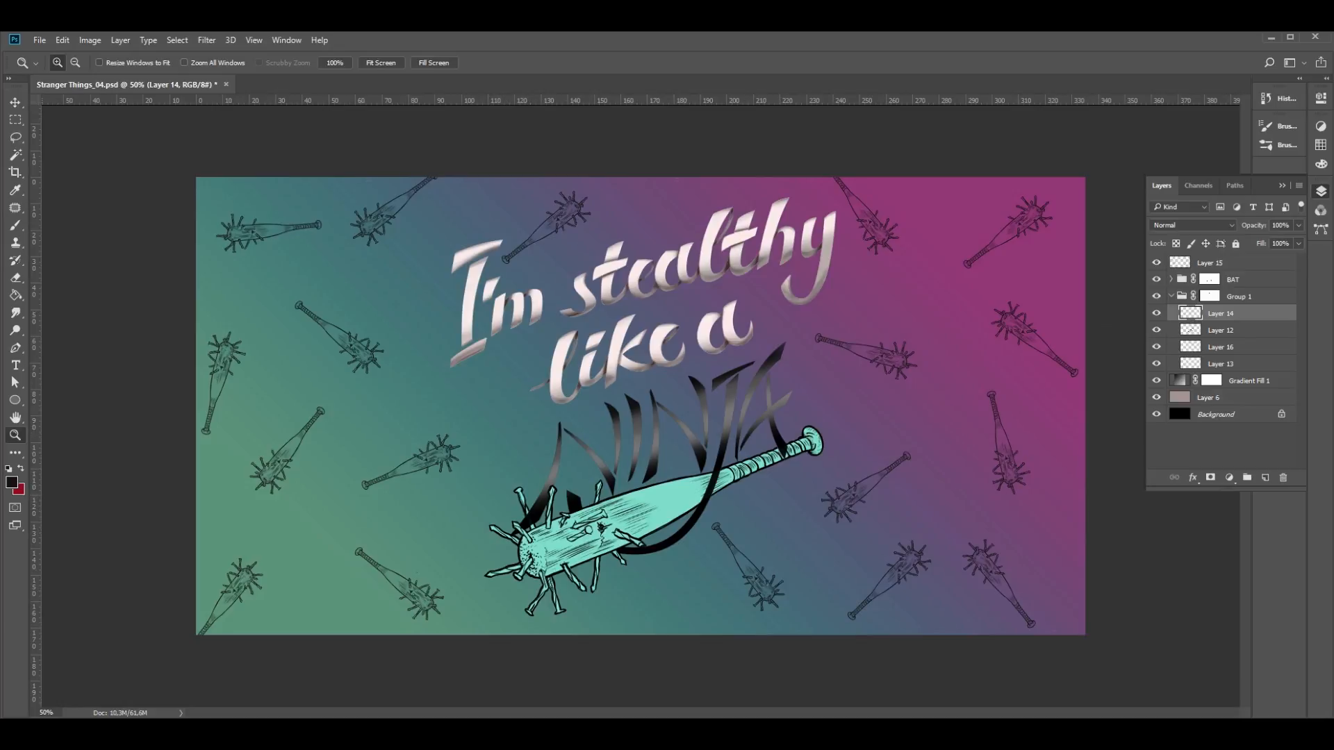
- Check what Layer 16 and Layer 13 contribute to the lettering by hiding and showing them
left_click(1221, 330)
left_click(1156, 346)
left_click(1156, 347)
left_click(1156, 364)
left_click(1157, 364)
left_click(1157, 363)
left_click(1157, 364)
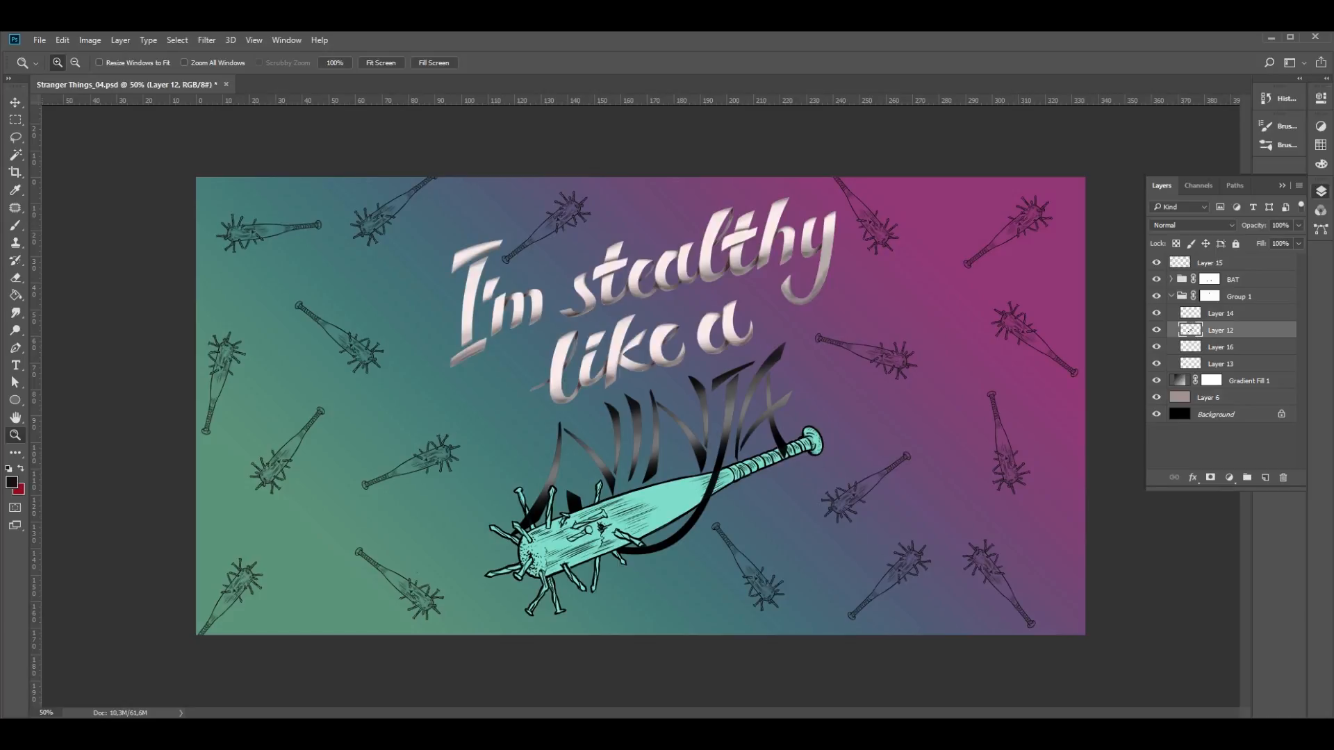
- Load the lettering outline of Layer 13 as a selection and start expanding it
left_click(1221, 364)
left_click(1191, 363, "ctrl")
left_click(177, 41)
mouse_move(189, 215)
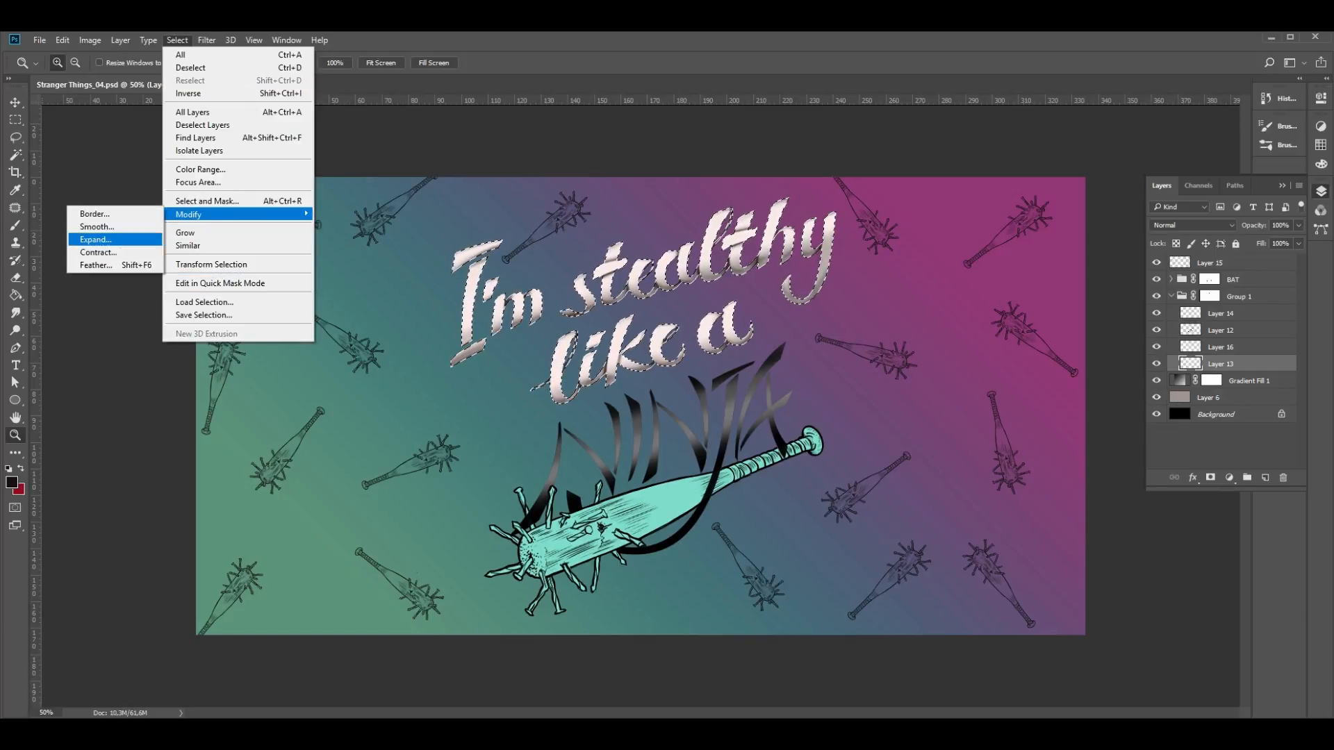